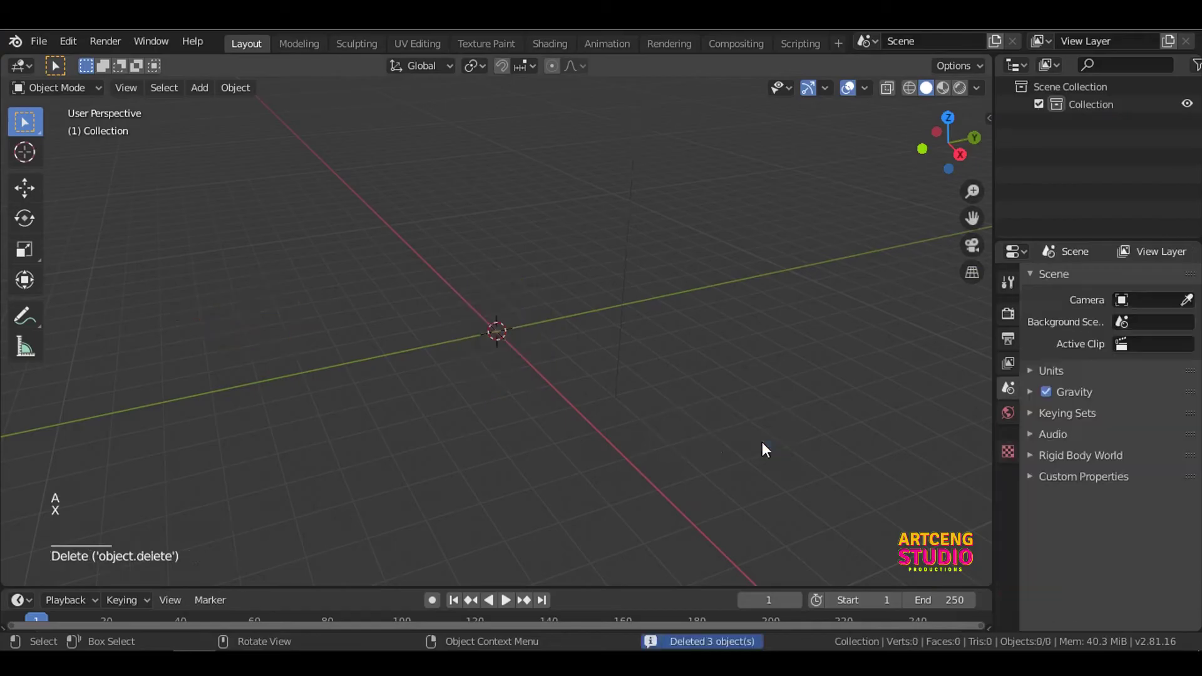
- Add a cylinder mesh to the empty scene at the world origin
key("shift+a")
mouse_move(634, 308)
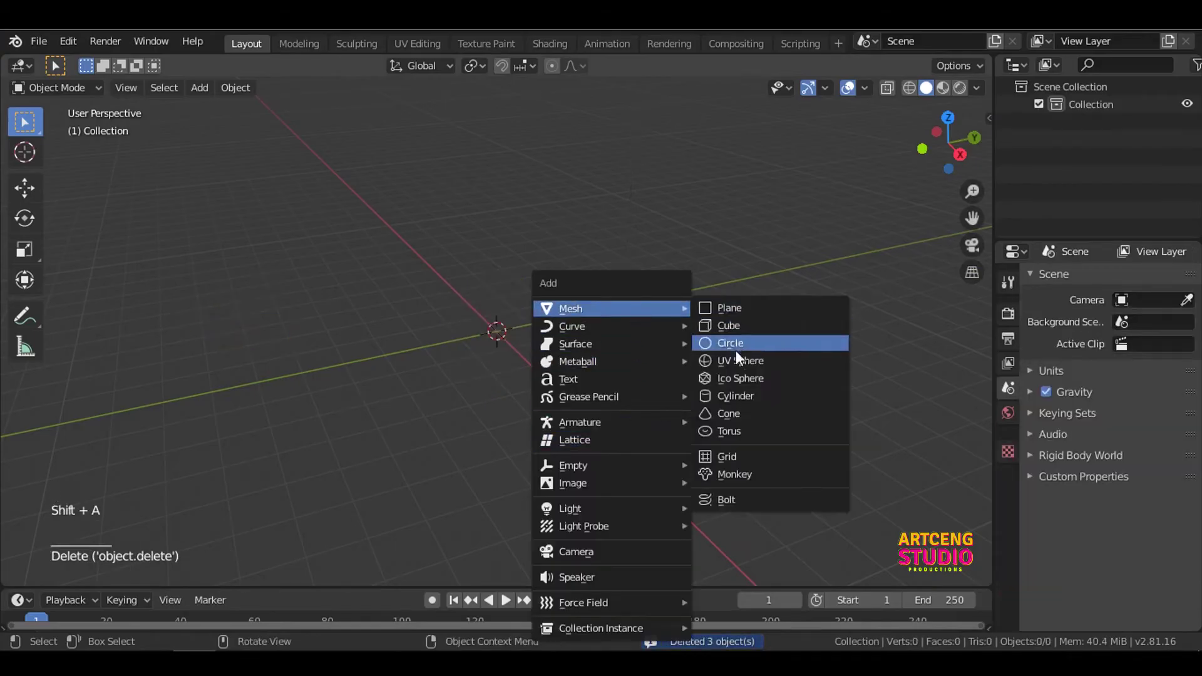
left_click(741, 391)
- Cut a horizontal edge loop around the cylinder's lower part and scale it outward to about 1.13
key("grave")
left_click(638, 336)
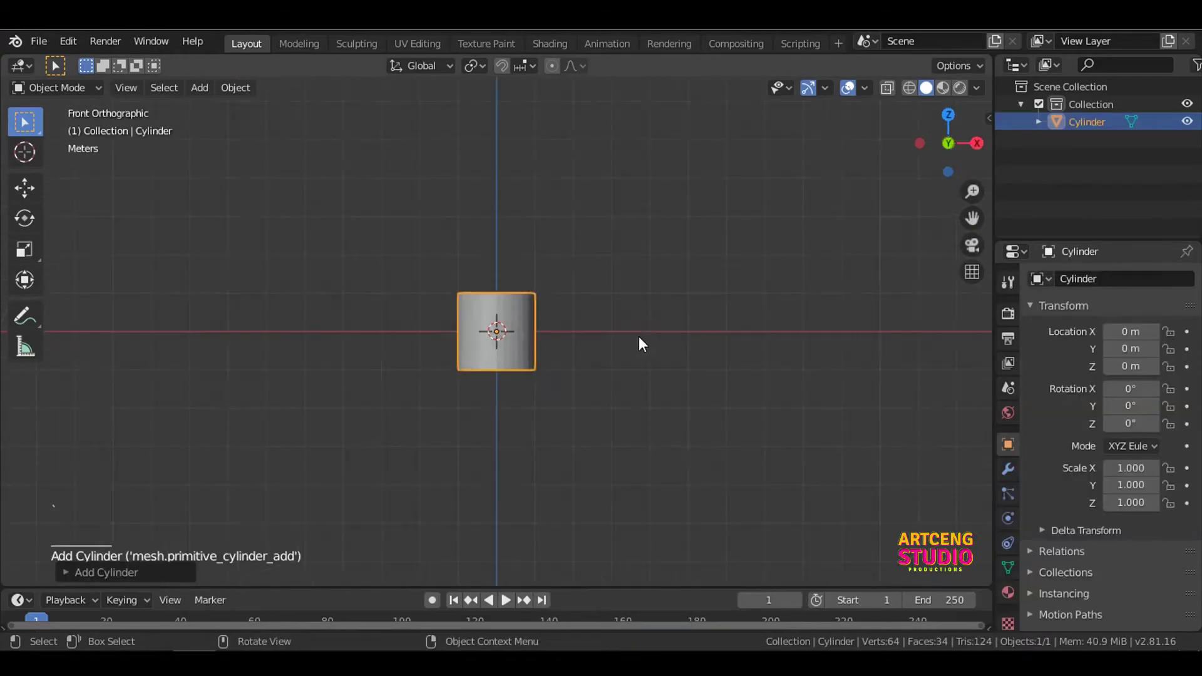
scroll(486, 356, "up", 6)
key("Tab")
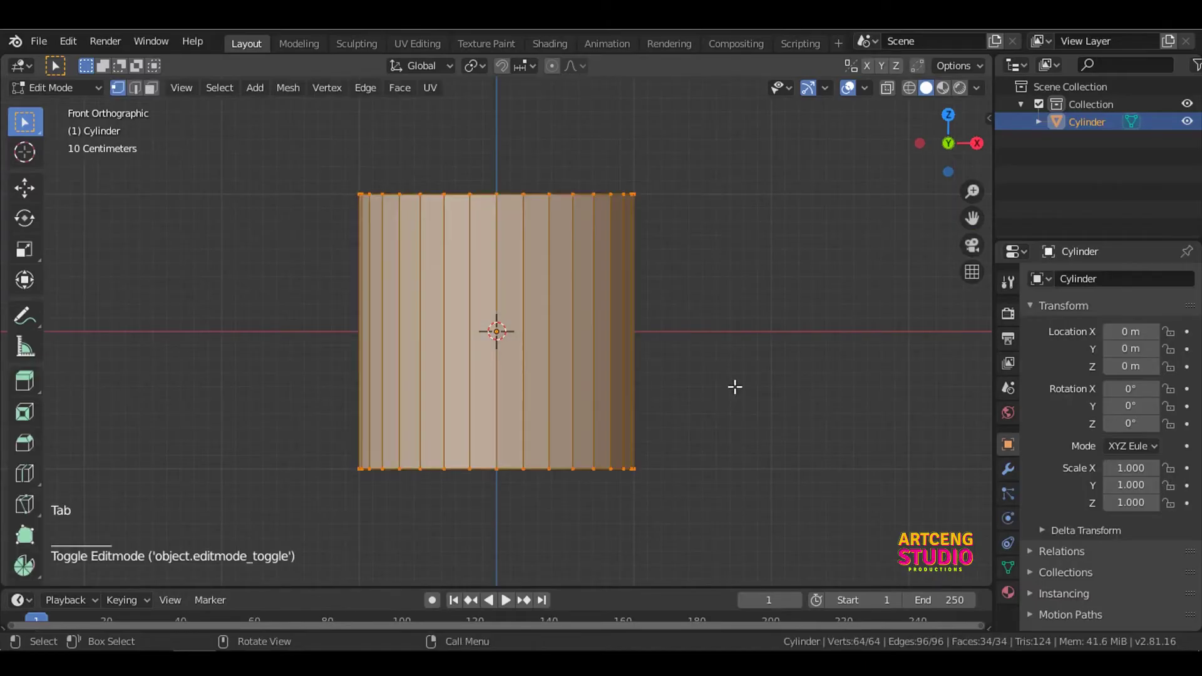
key("ctrl+r")
left_click(634, 331)
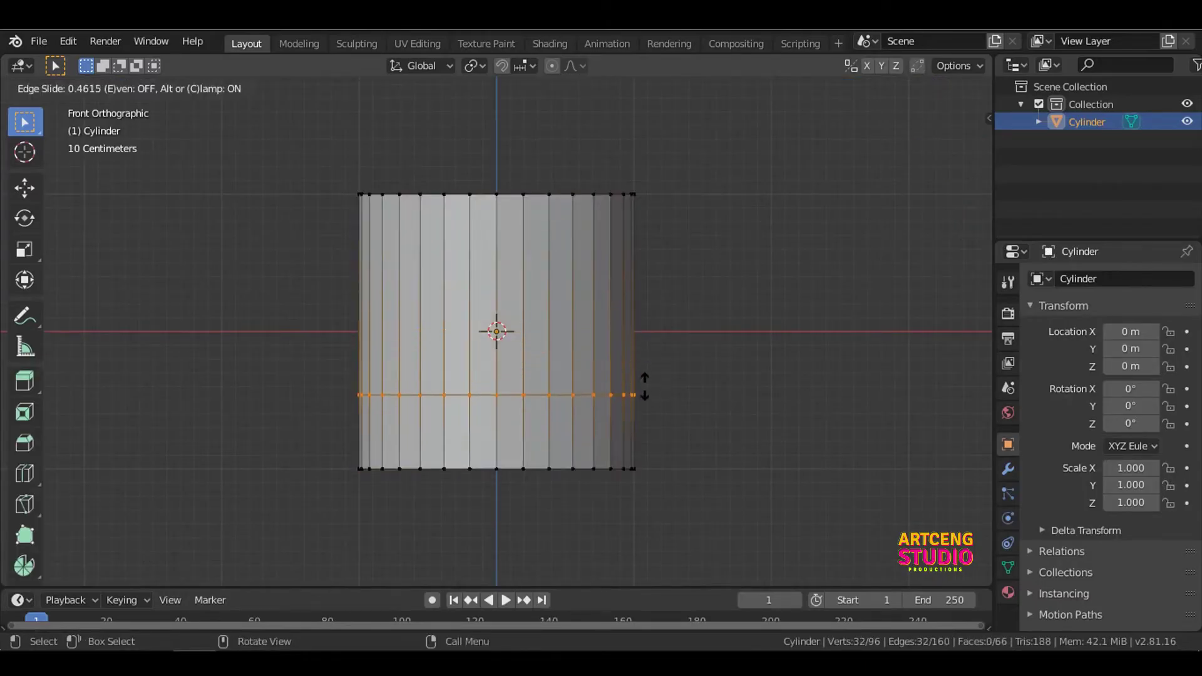
left_click(664, 397)
key("s")
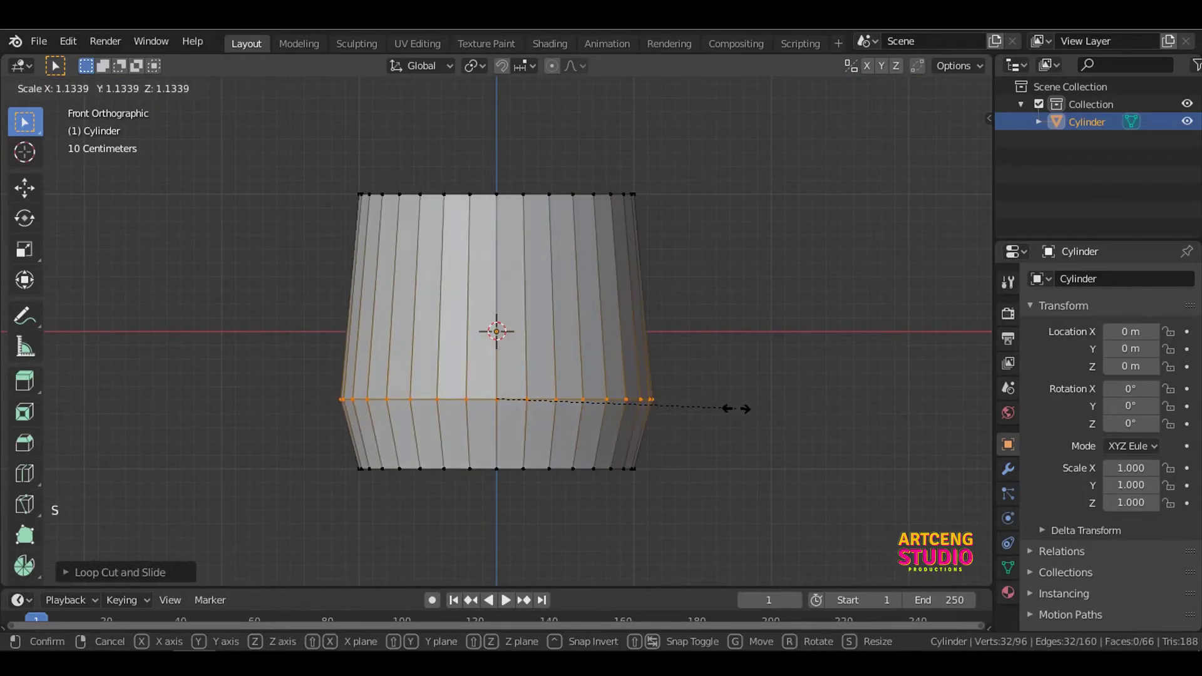
left_click(736, 408)
- Delete the cylinder's top face to open the container
middle_click_drag(699, 318, 651, 365, "shift")
key("3")
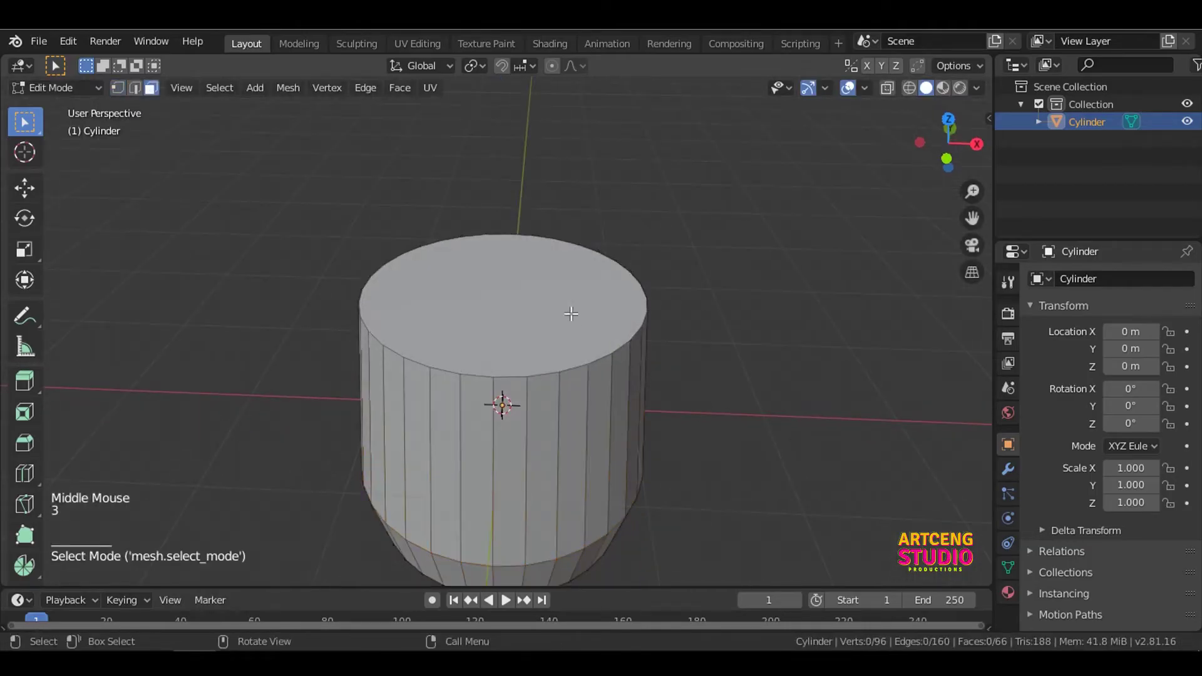
left_click(582, 322)
key("x")
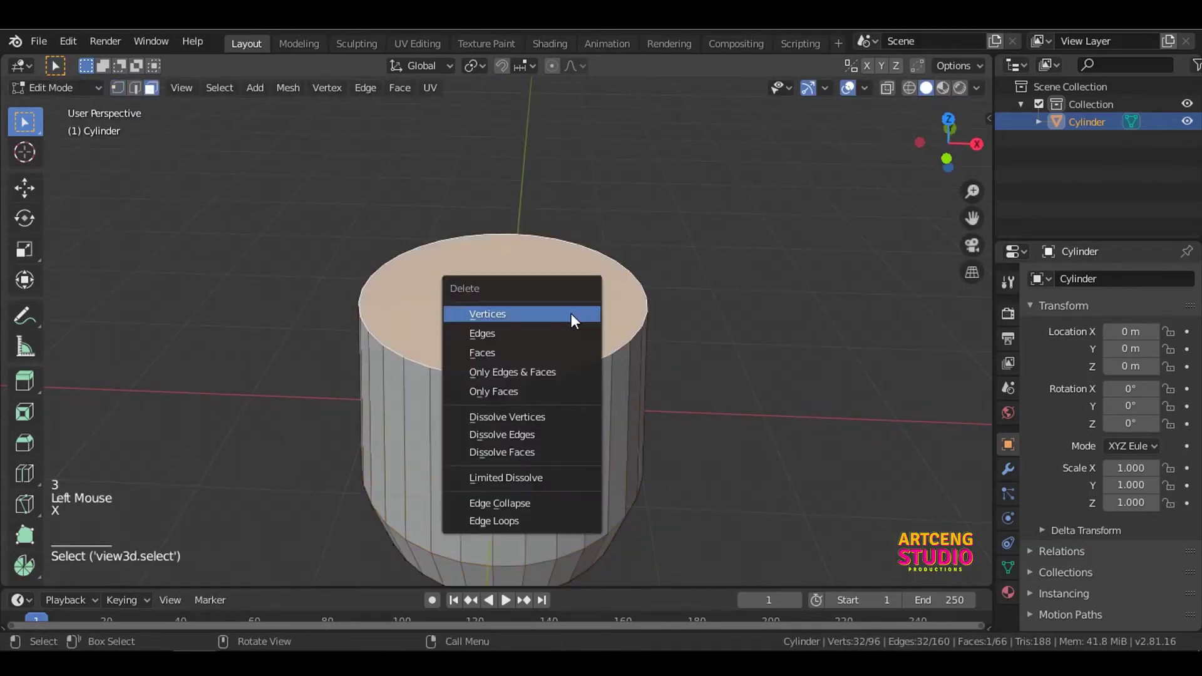
left_click(571, 353)
- Extrude the open top edge loop upward along Z by about 0.04 m
key("1")
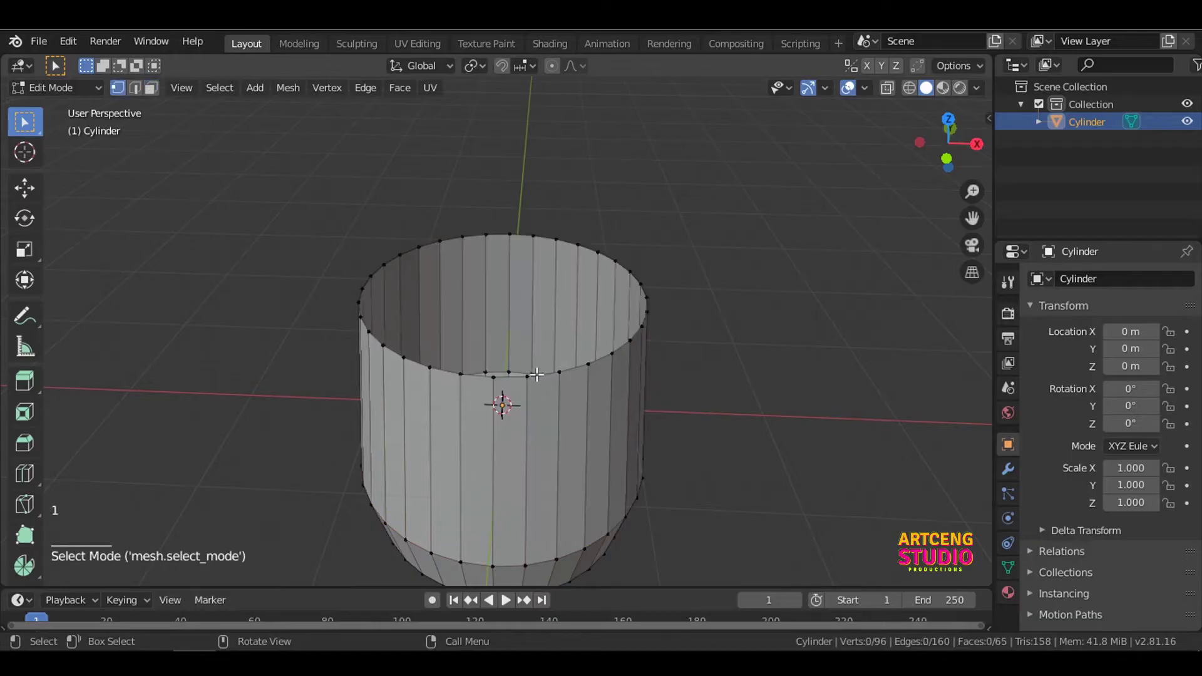
left_click(575, 367)
left_click(576, 363, "alt")
key("grave")
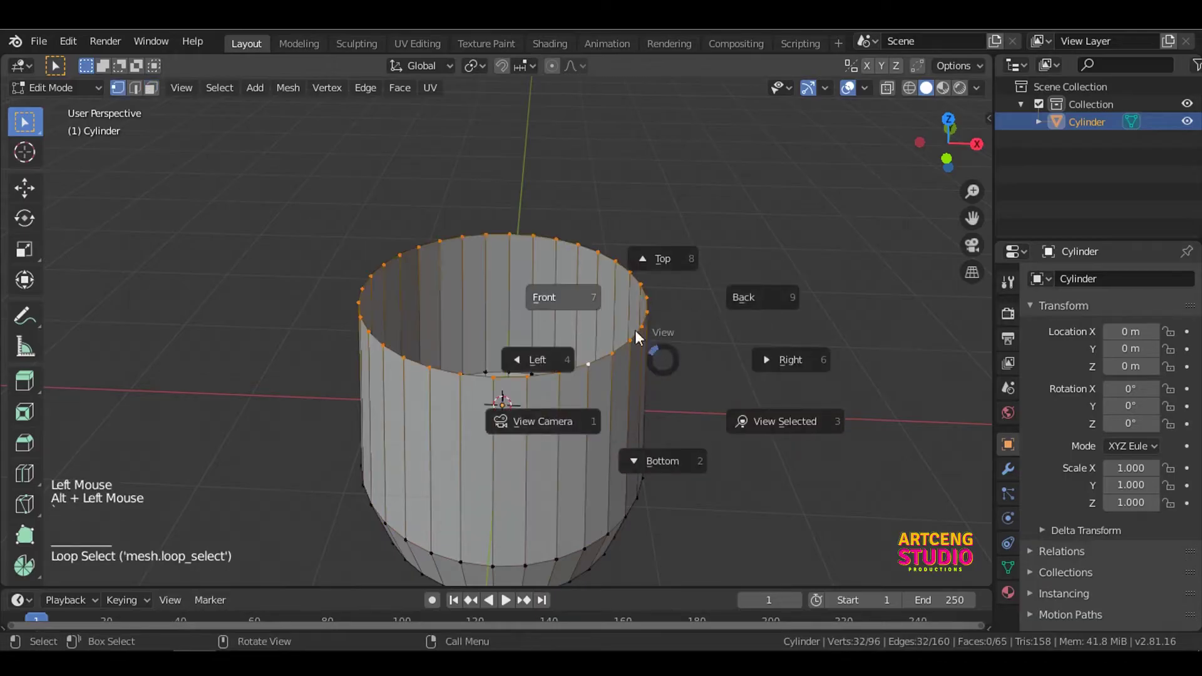
scroll(698, 314, "up", 4)
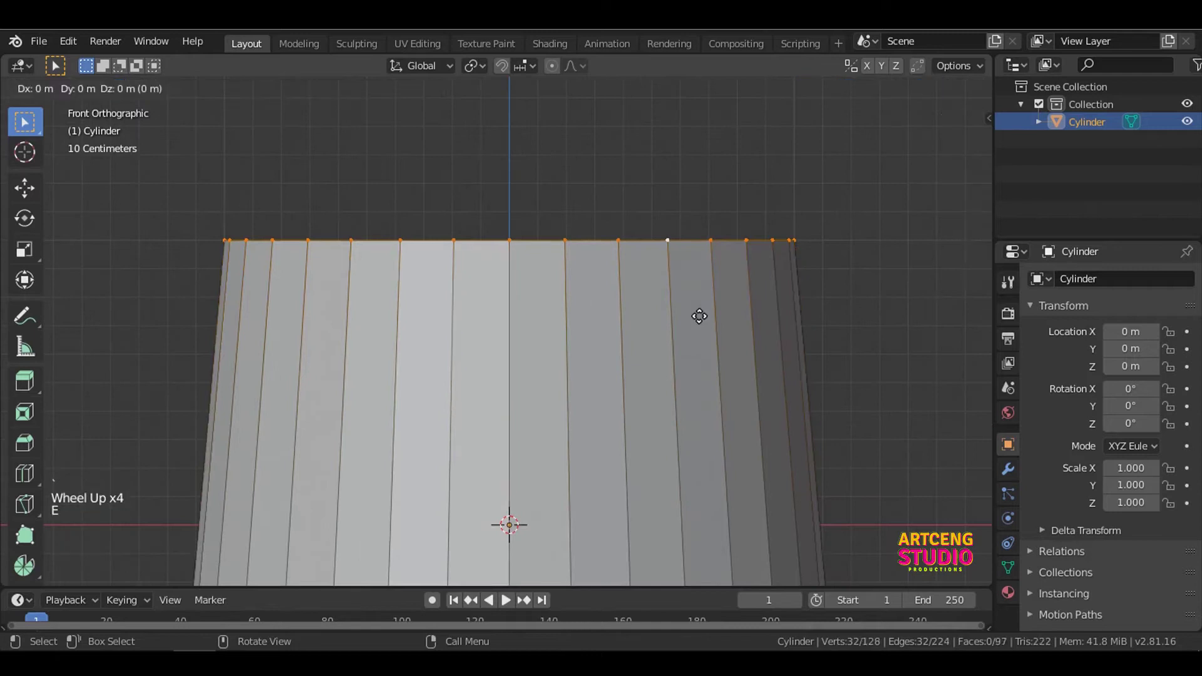
key("e")
key("g")
key("z")
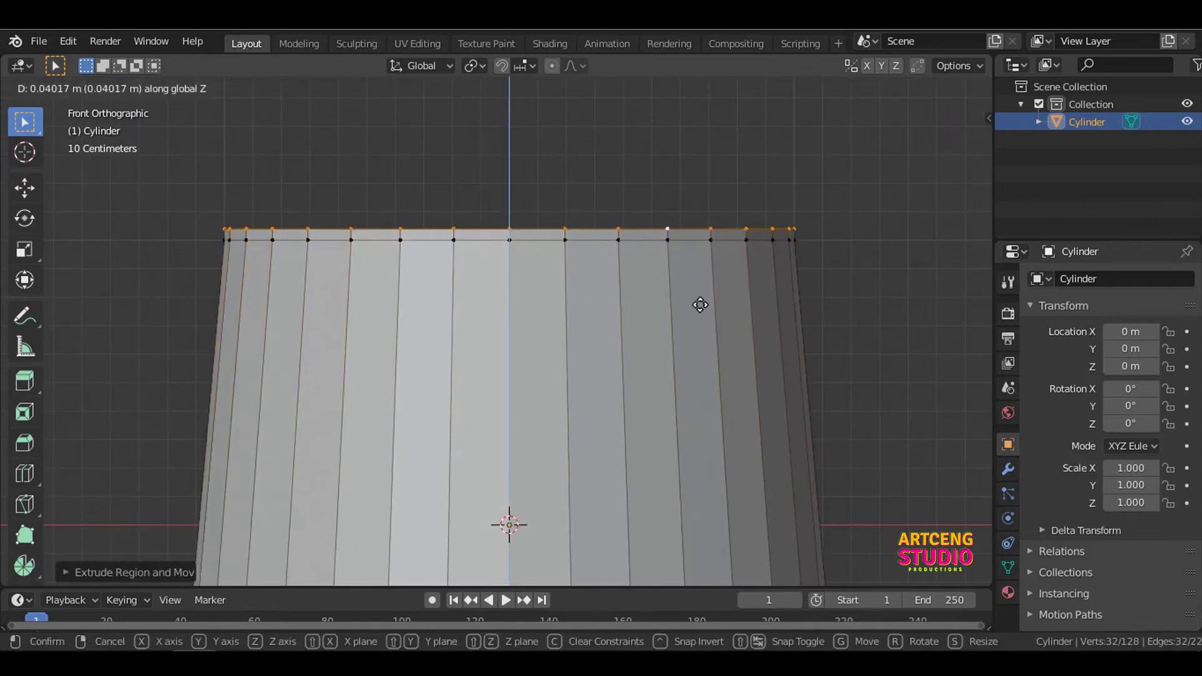
left_click(700, 305)
- Extrude the upper rim loop outward, scaling it to about 1.04, to form a narrow horizontal lip
key("KP_7")
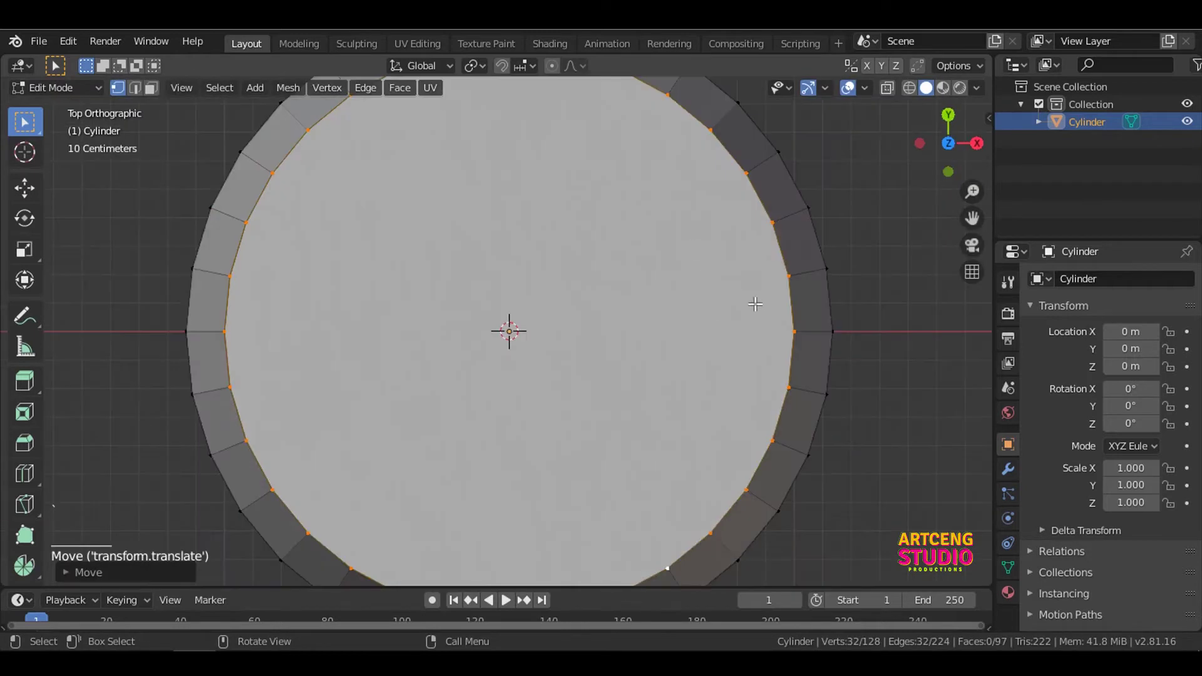
key("e")
key("s")
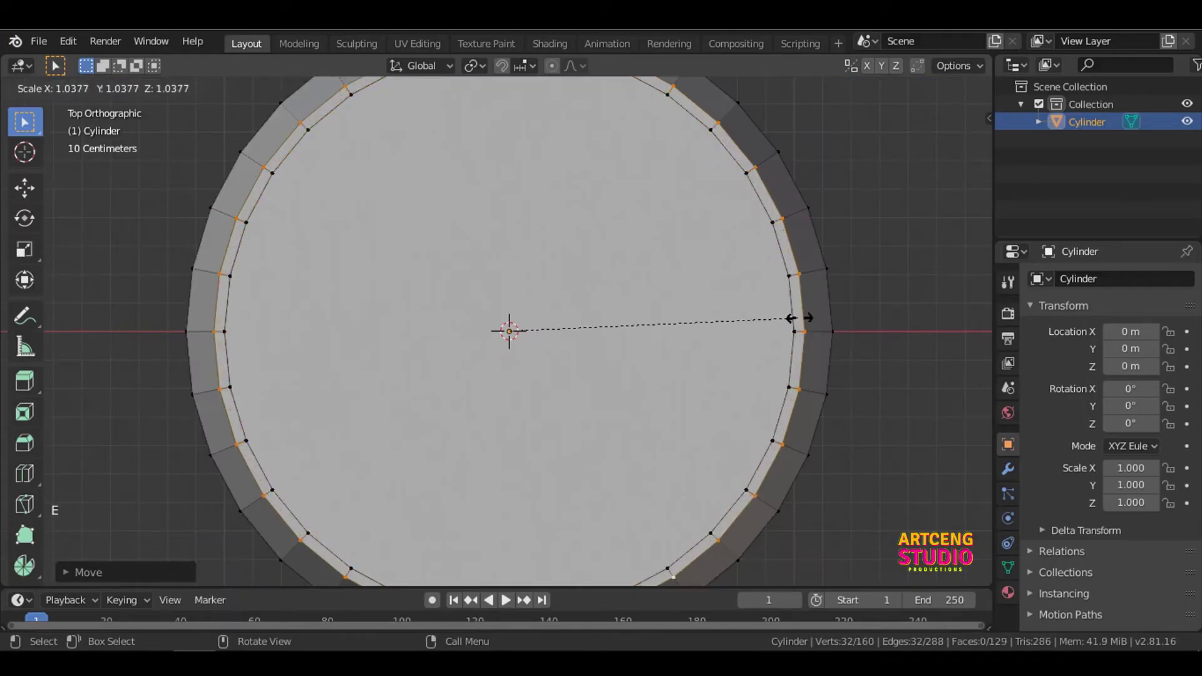
left_click(796, 318)
- Select the rim's edge loops, duplicate them in place and separate the copy into its own object
scroll(726, 303, "down", 3)
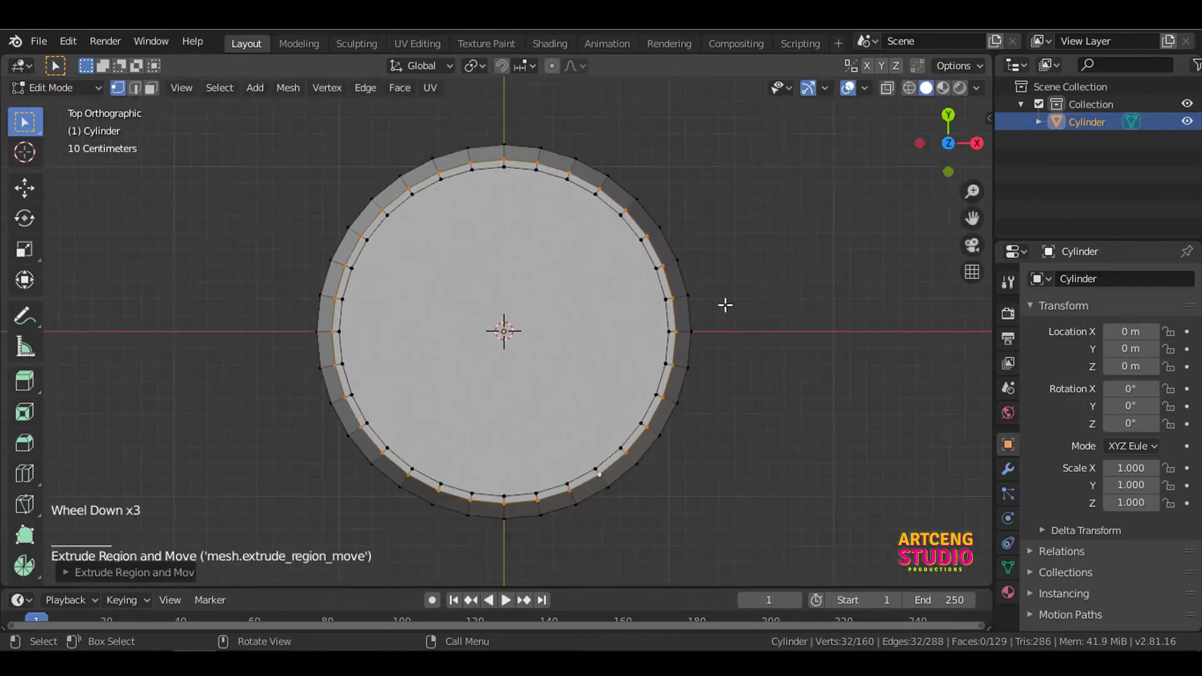
middle_click_drag(724, 303, 688, 199)
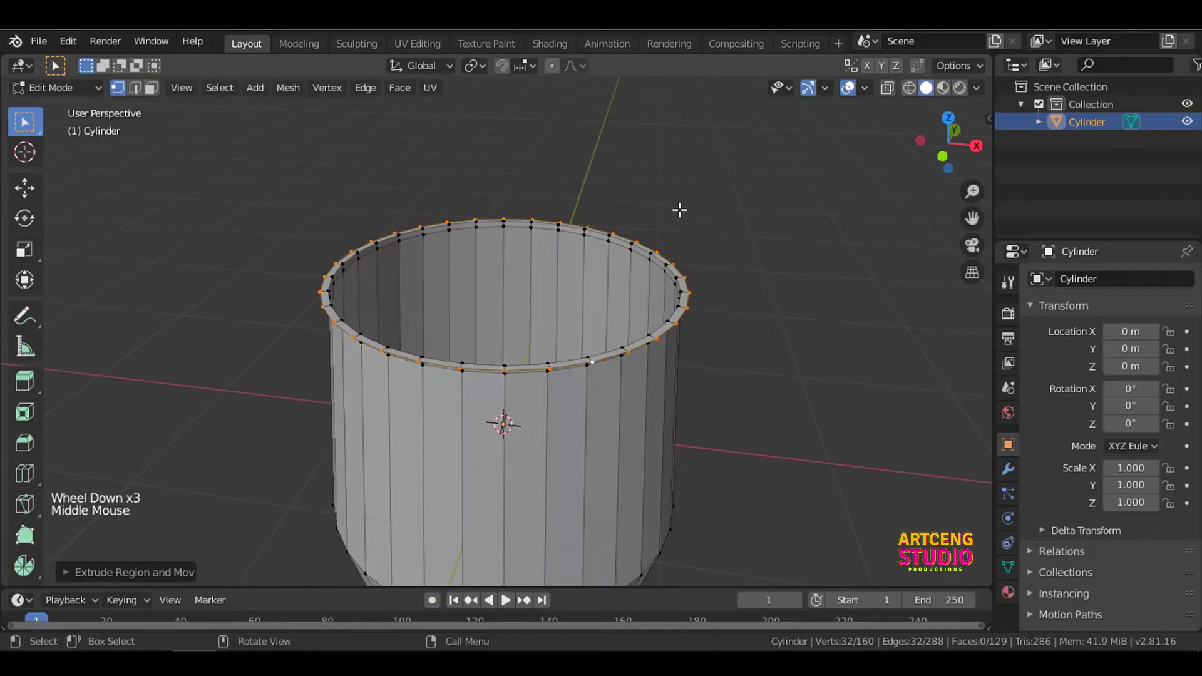
scroll(684, 271, "up", 2)
left_click(776, 283, "shift")
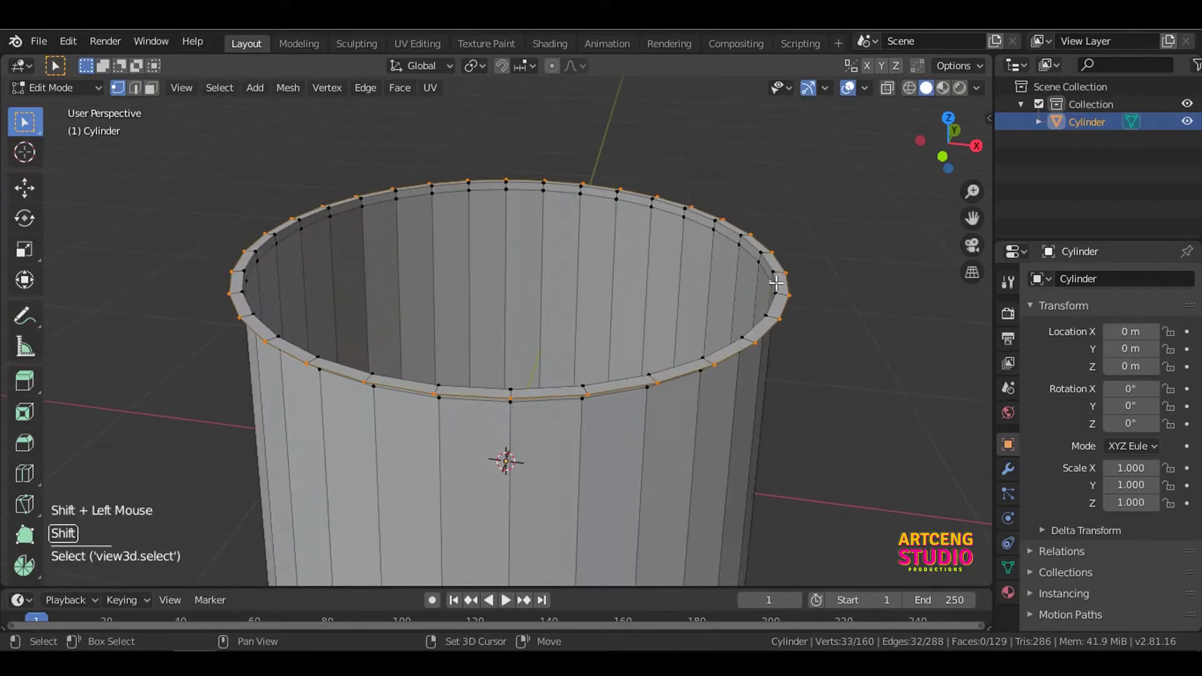
left_click(766, 270, "alt+shift")
left_click(776, 274, "alt+shift")
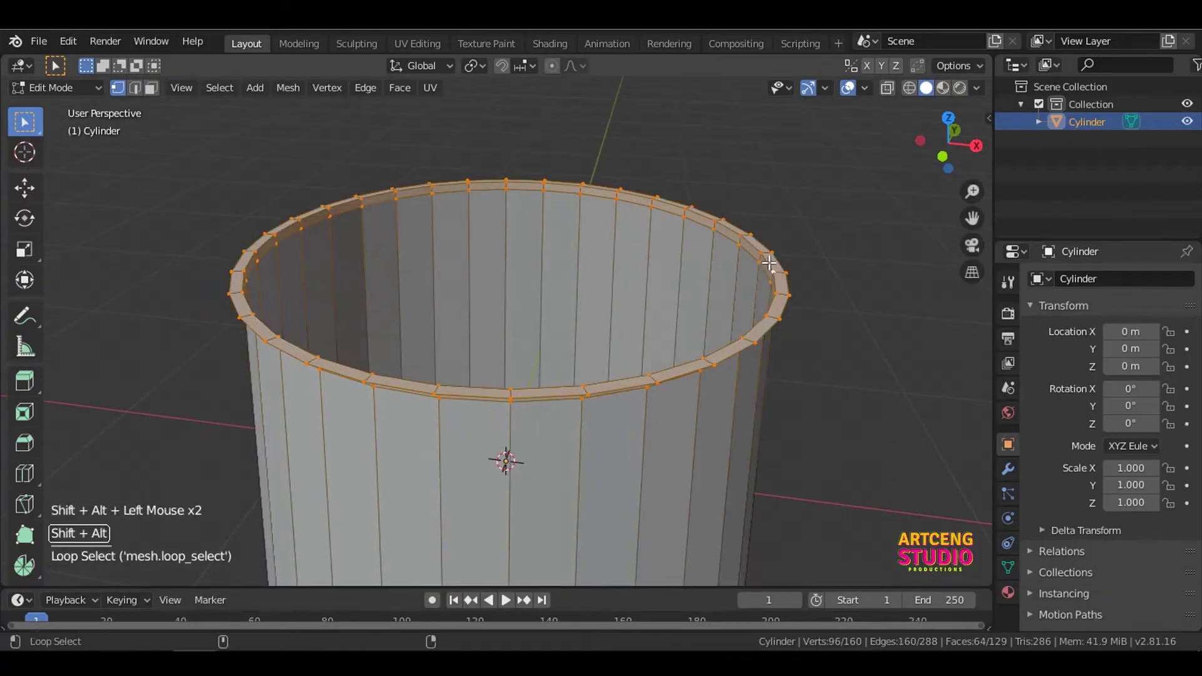
key("shift+d")
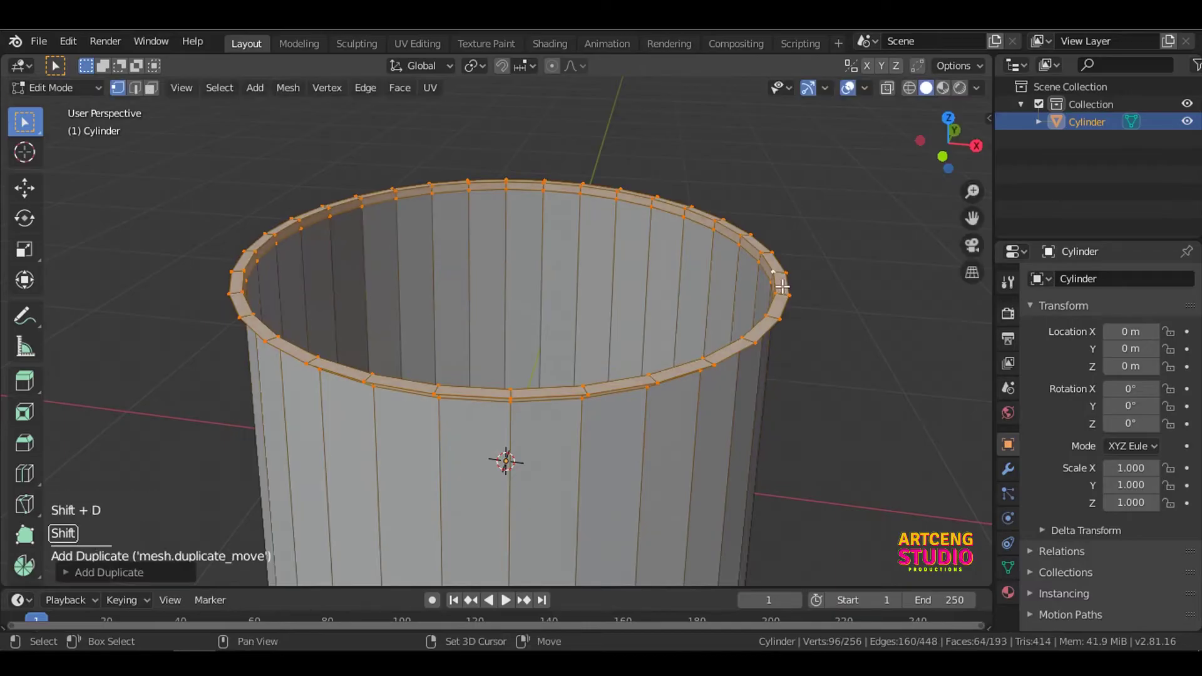
key("p")
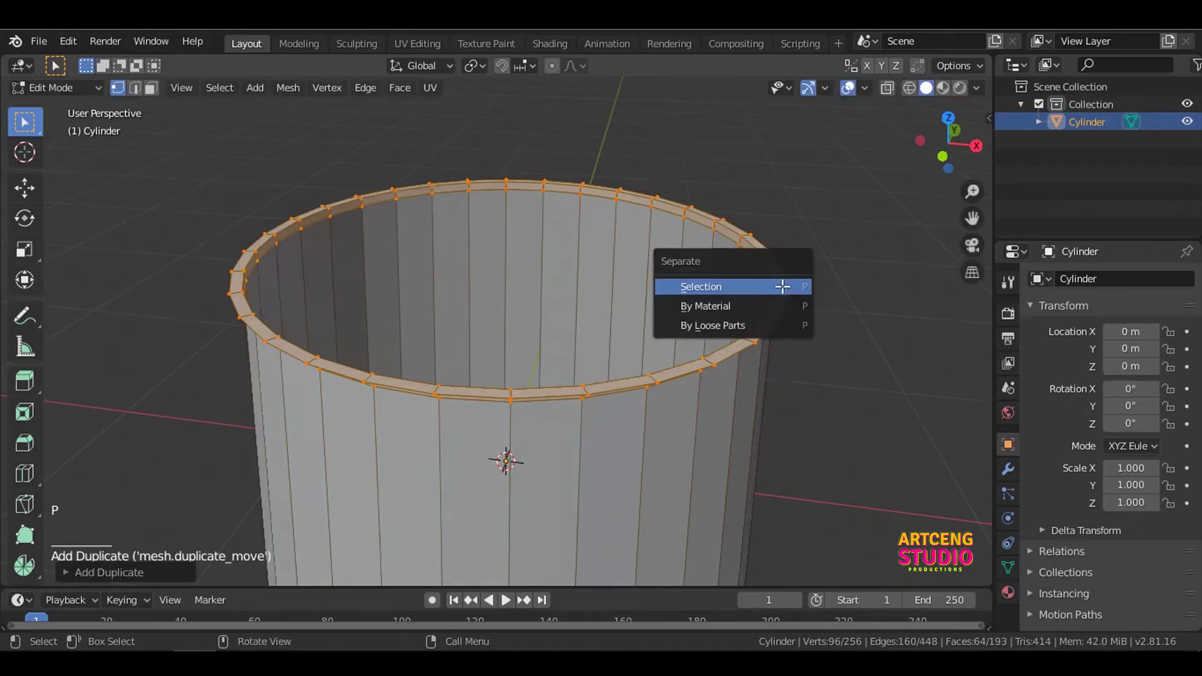
left_click(783, 287)
- On the separated ring, select the inner vertical face loop and scale it slightly inward
key("Tab")
left_click(763, 270)
left_click(762, 270)
key("Tab")
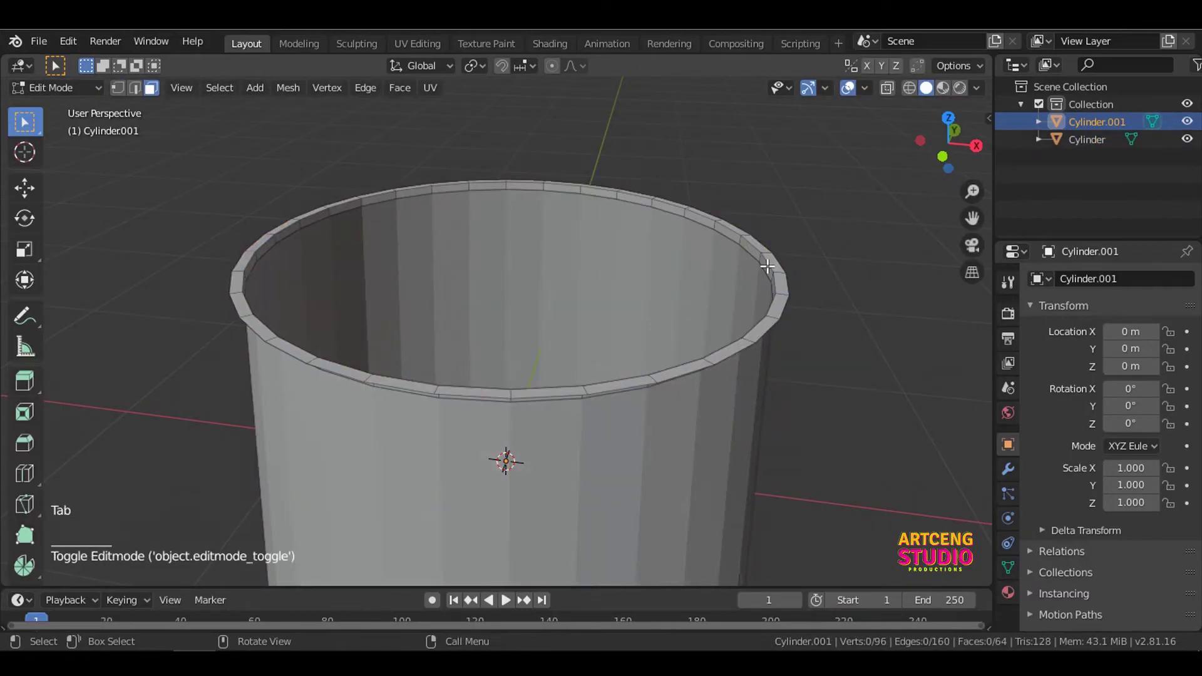
left_click(758, 256, "alt")
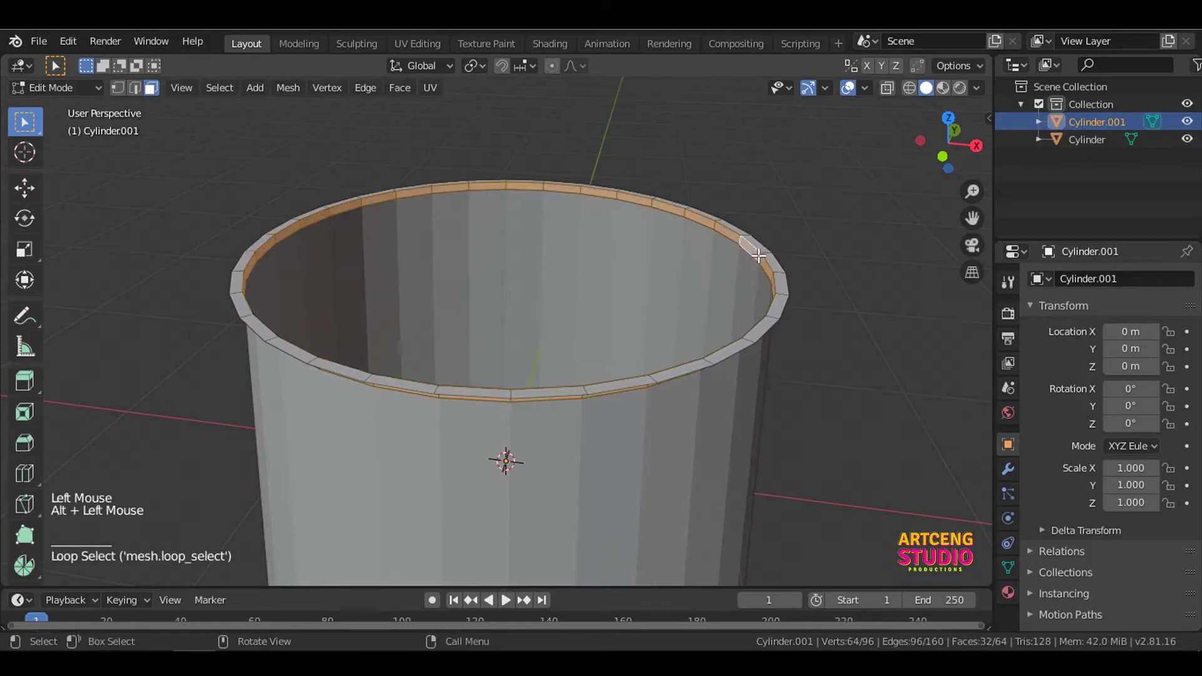
key("grave")
left_click(754, 166)
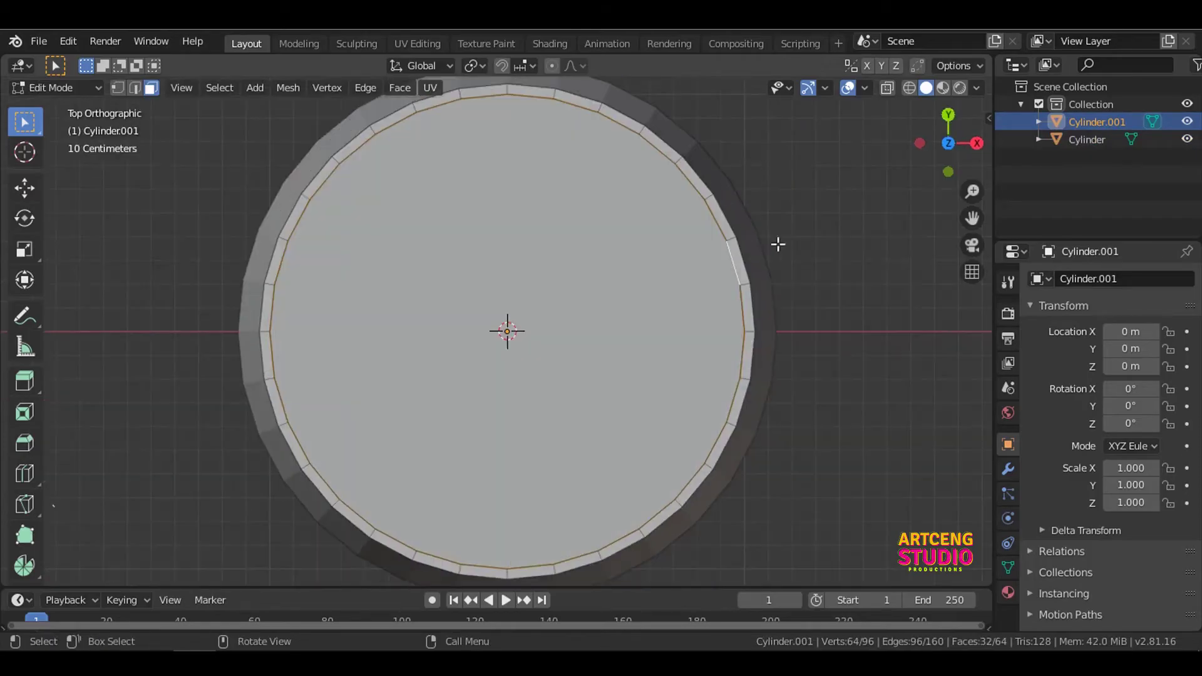
key("z")
left_click(729, 296)
key("s")
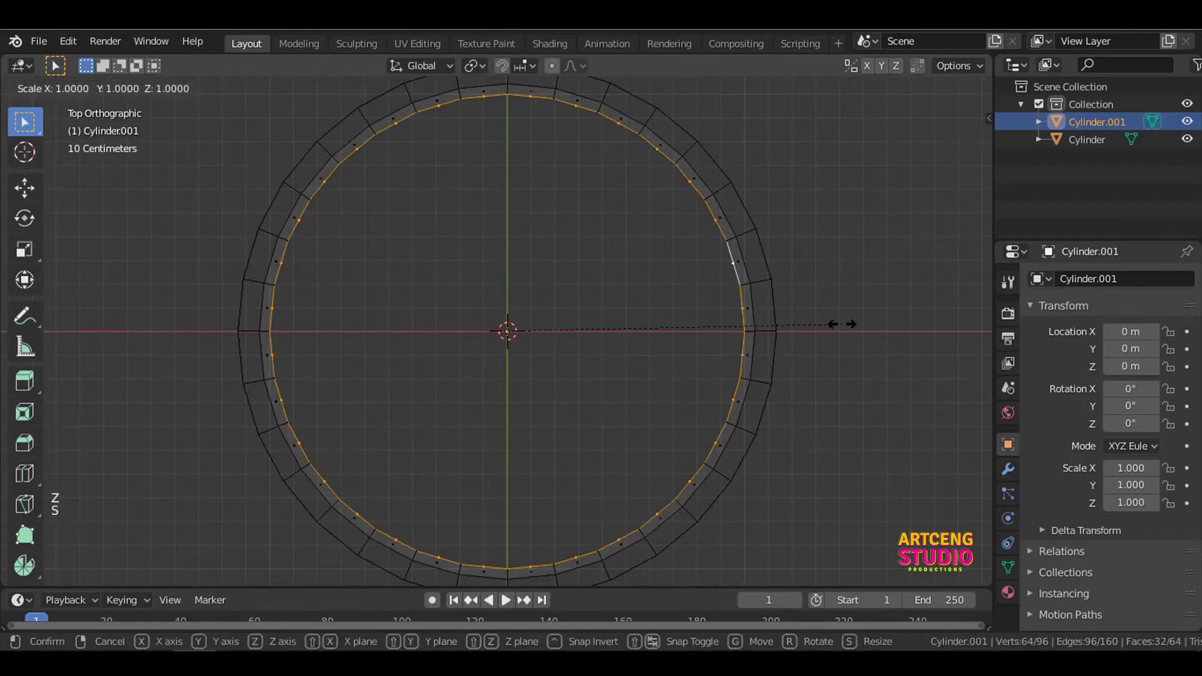
left_click(822, 327)
- Select the ring's outer edge loop and extrude it upward along Z by about 0.037 m
middle_click_drag(732, 372, 721, 255)
key("z")
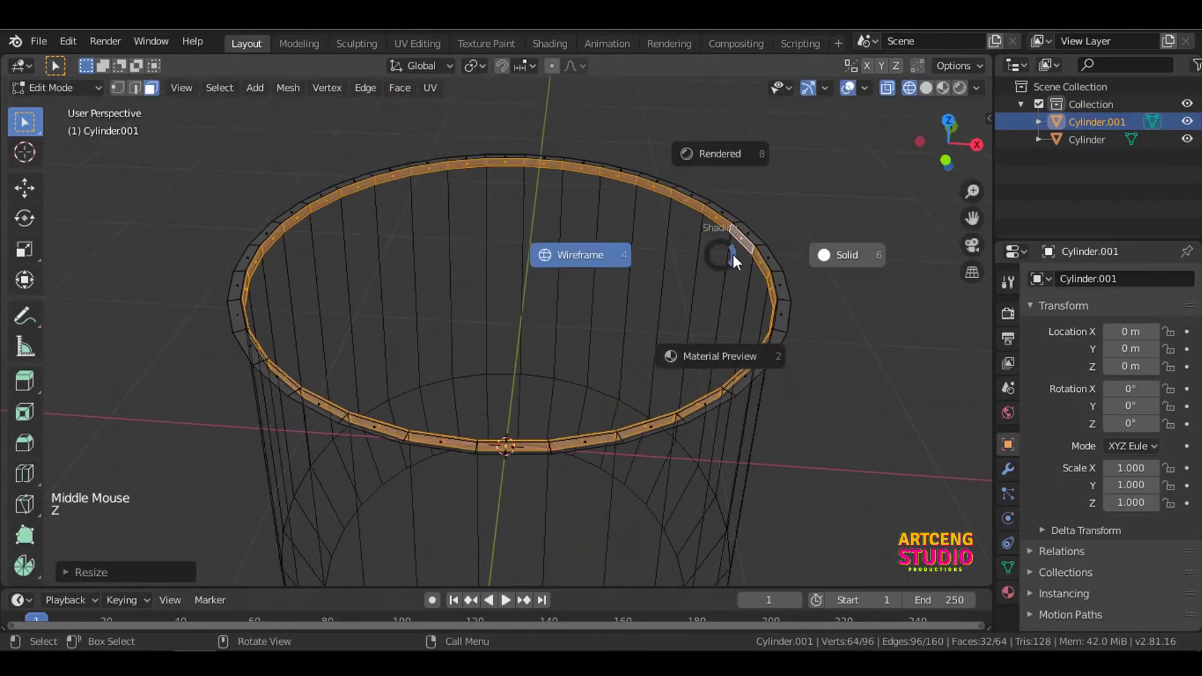
left_click(815, 259)
key("1")
left_click(790, 310, "alt")
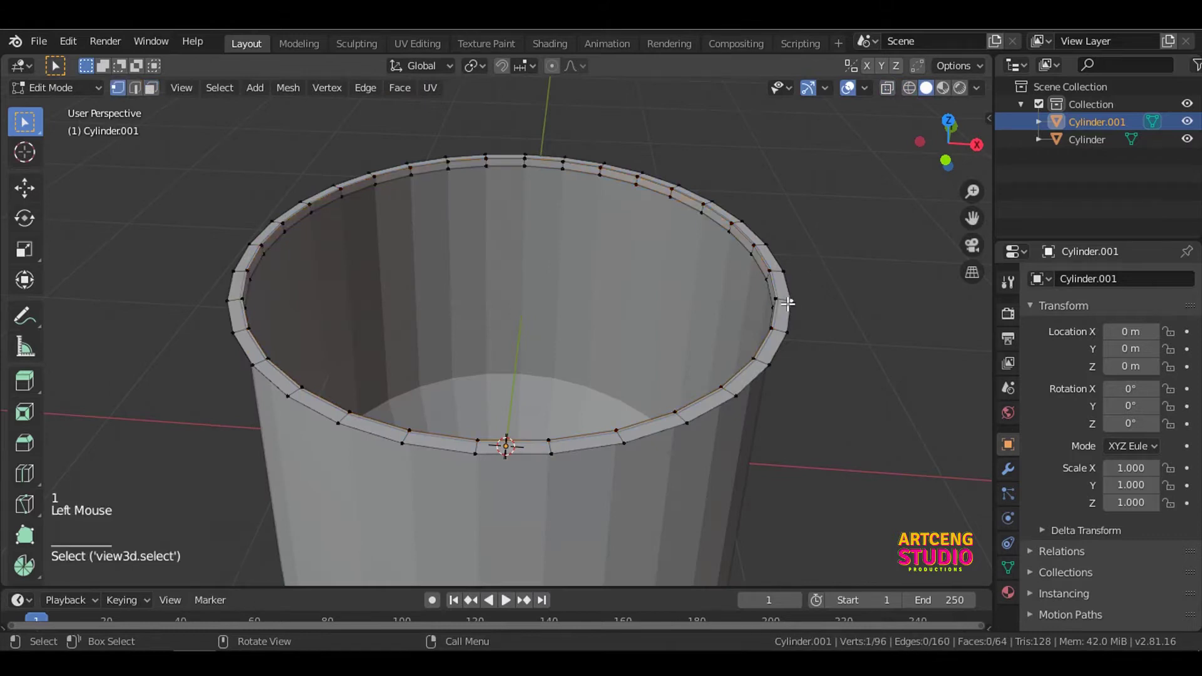
left_click(790, 309, "alt")
key("grave")
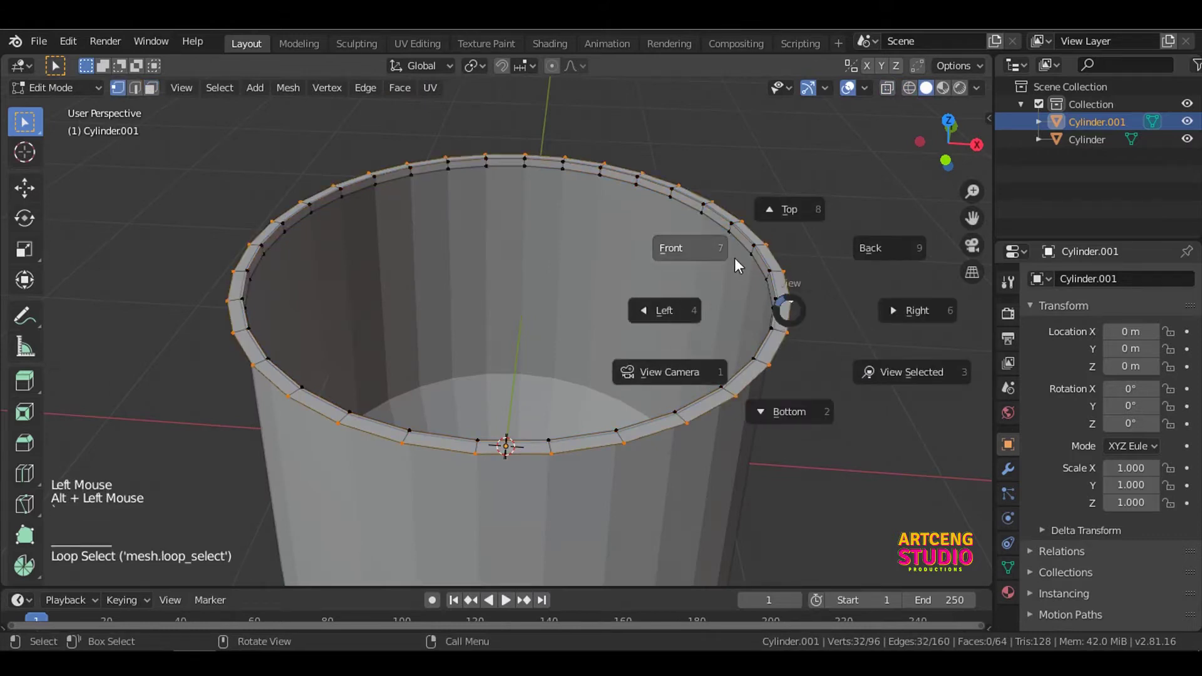
key("e")
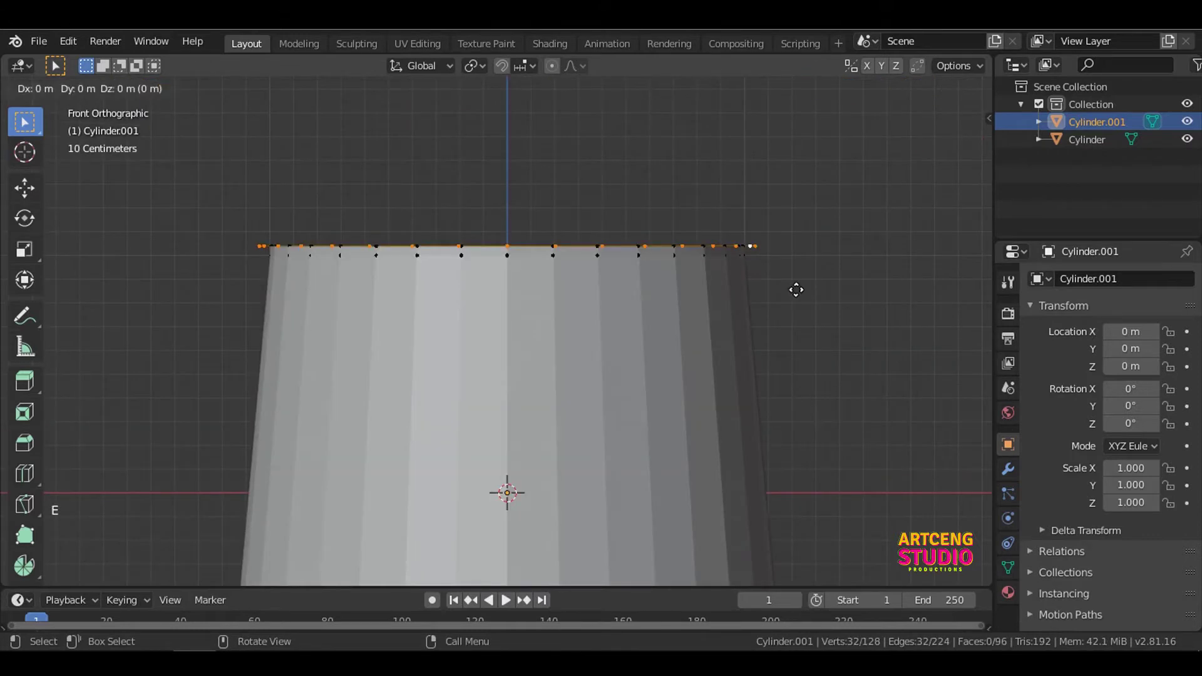
key("z")
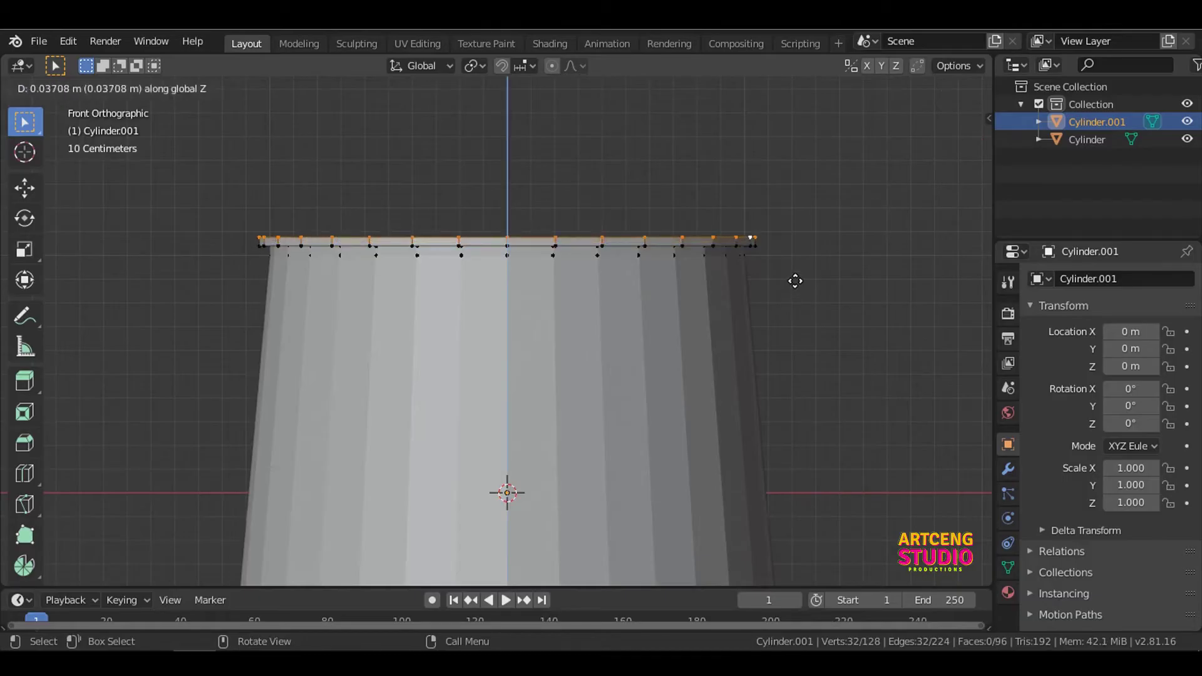
left_click(795, 281)
- Extrude the ring's raised edge loop inward, scaling it to about 0.93
key("grave")
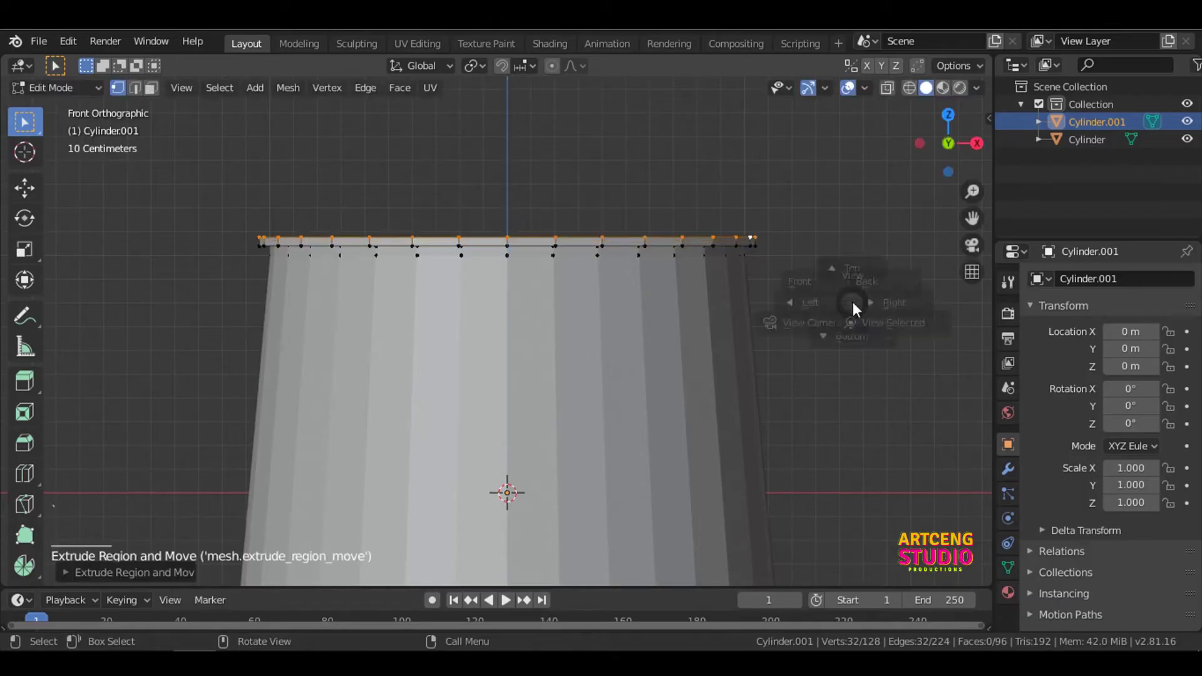
left_click(839, 223)
key("e")
key("s")
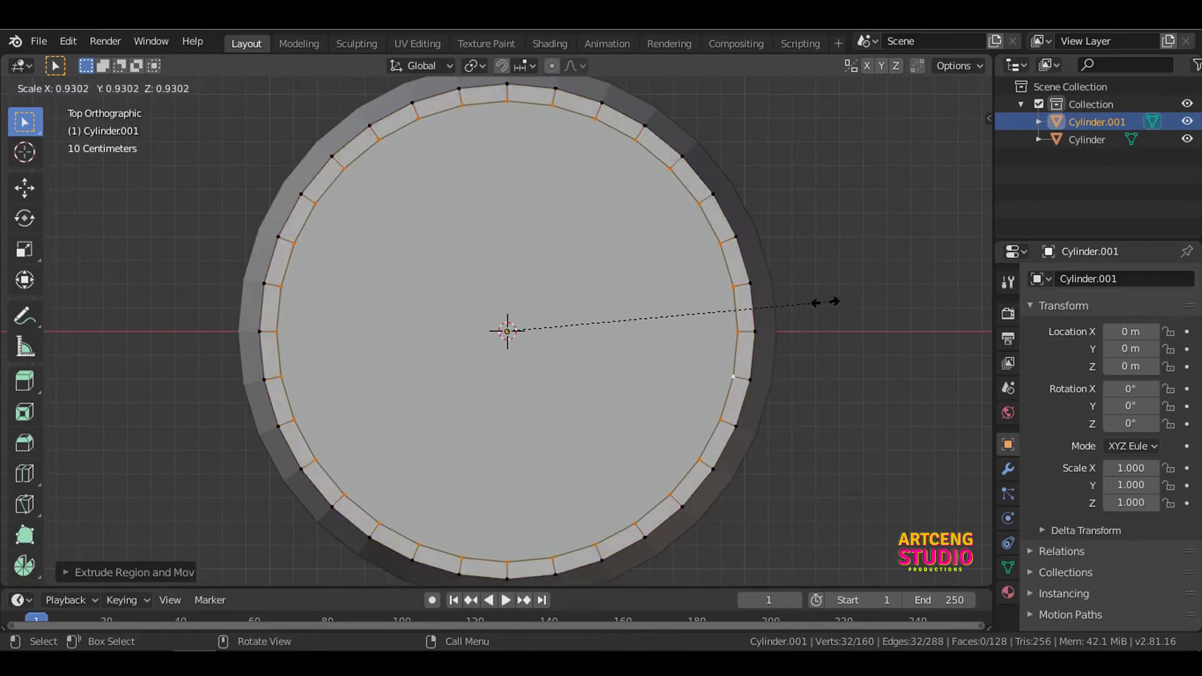
left_click(820, 301)
- Extrude the ring's inner edge loop straight up into a vertical wall, with a second, shorter extrusion along Z above it
key("grave")
left_click(576, 366)
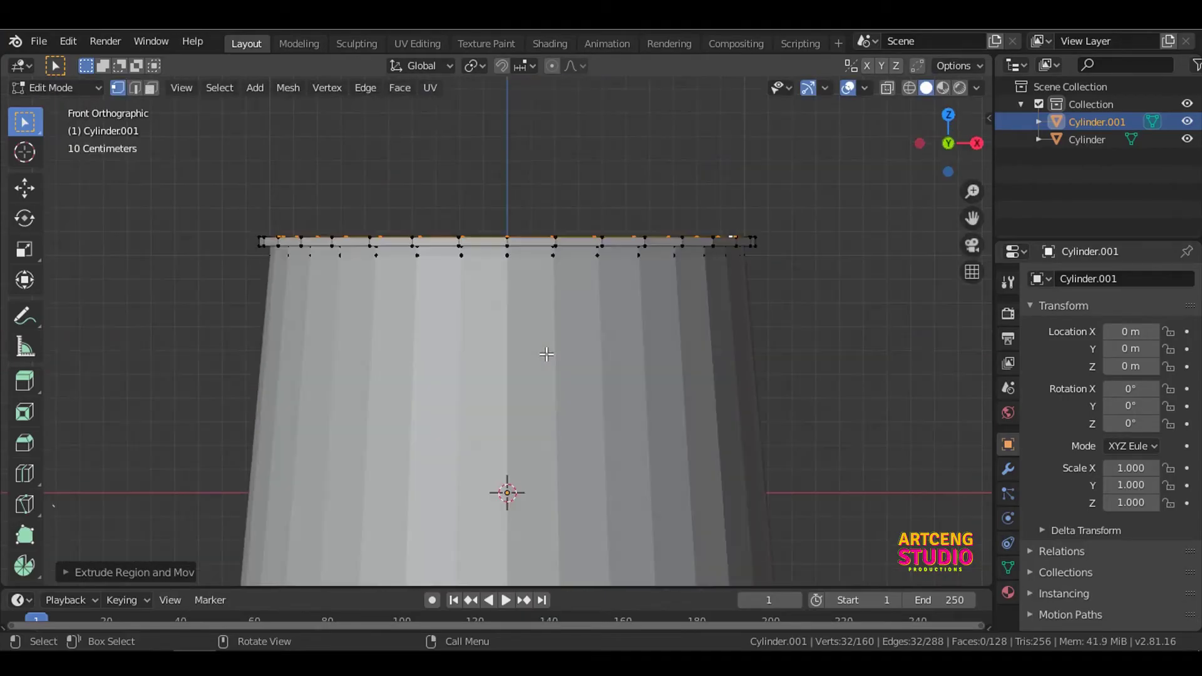
key("e")
left_click(743, 323)
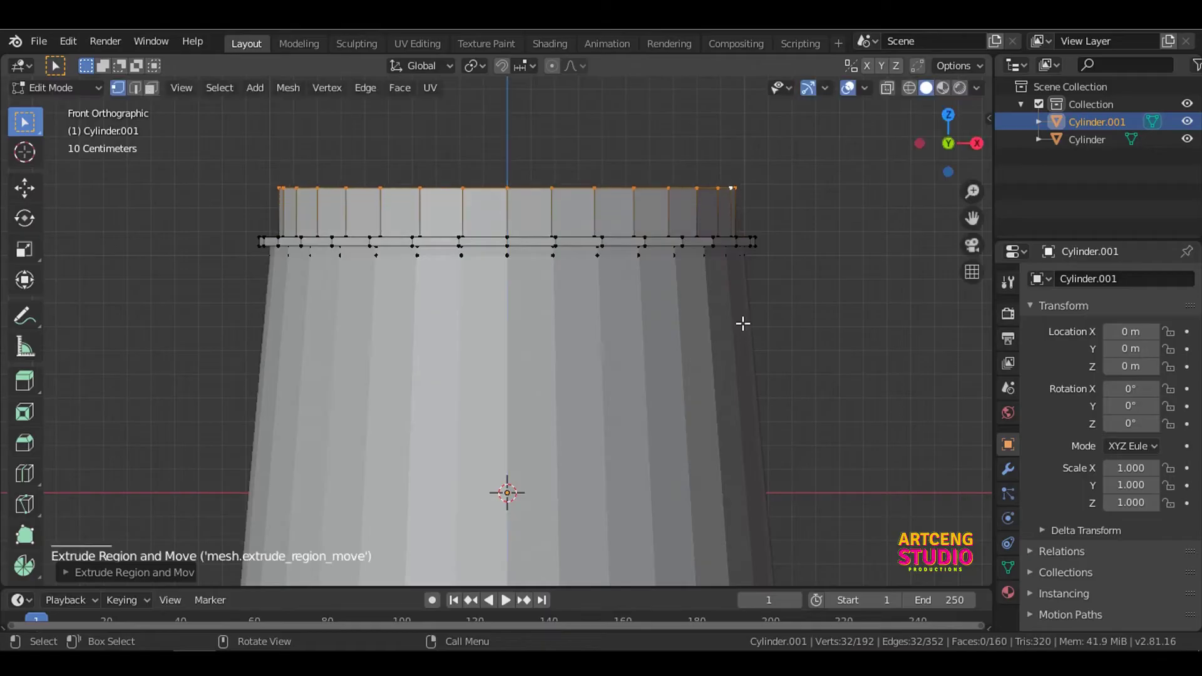
key("e")
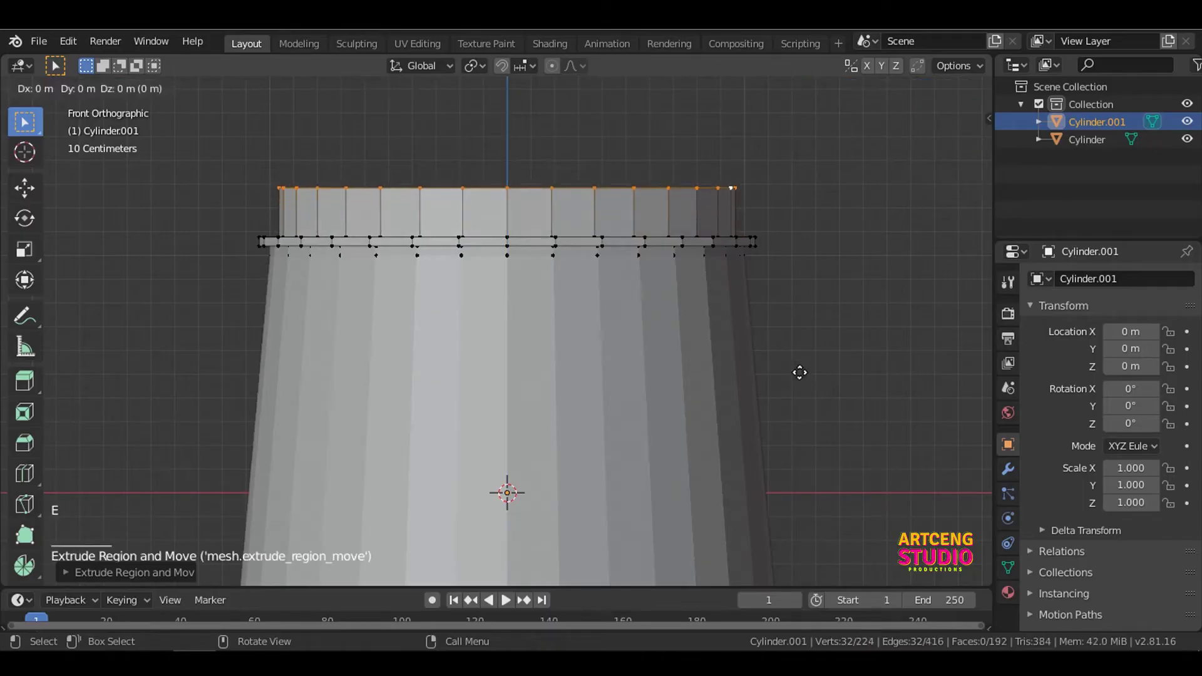
key("z")
left_click(799, 357)
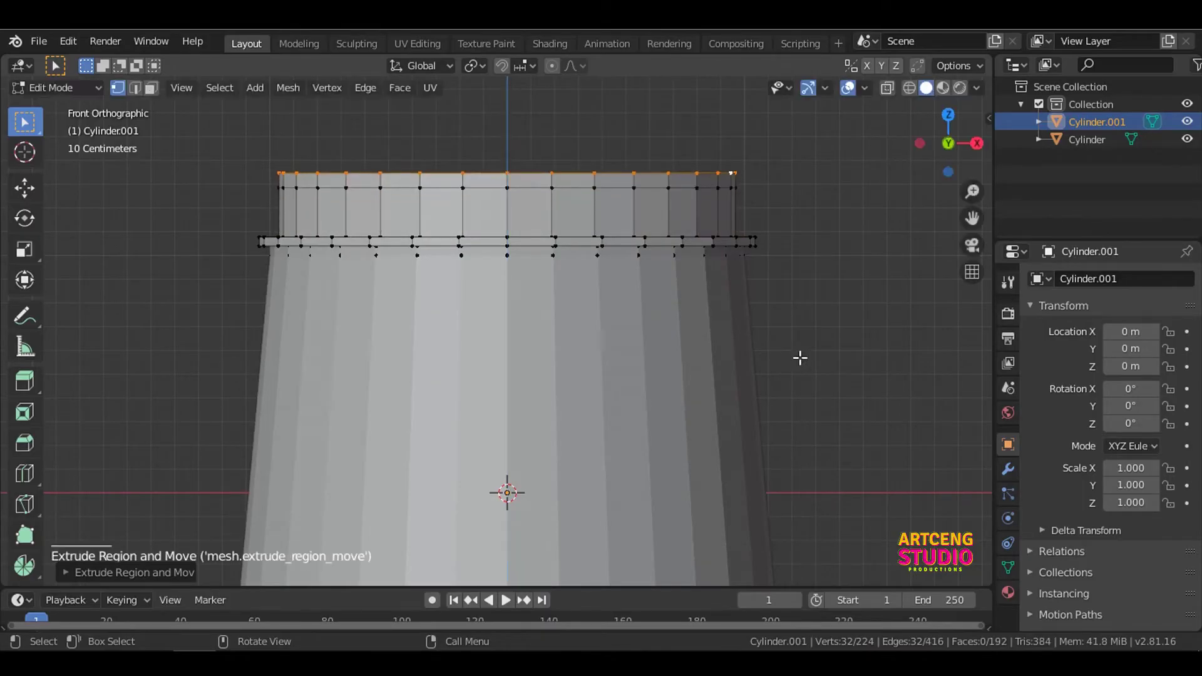
- From the top view, scale the lid's selected top edge loop inward to make the top slope
key("grave")
left_click(786, 288)
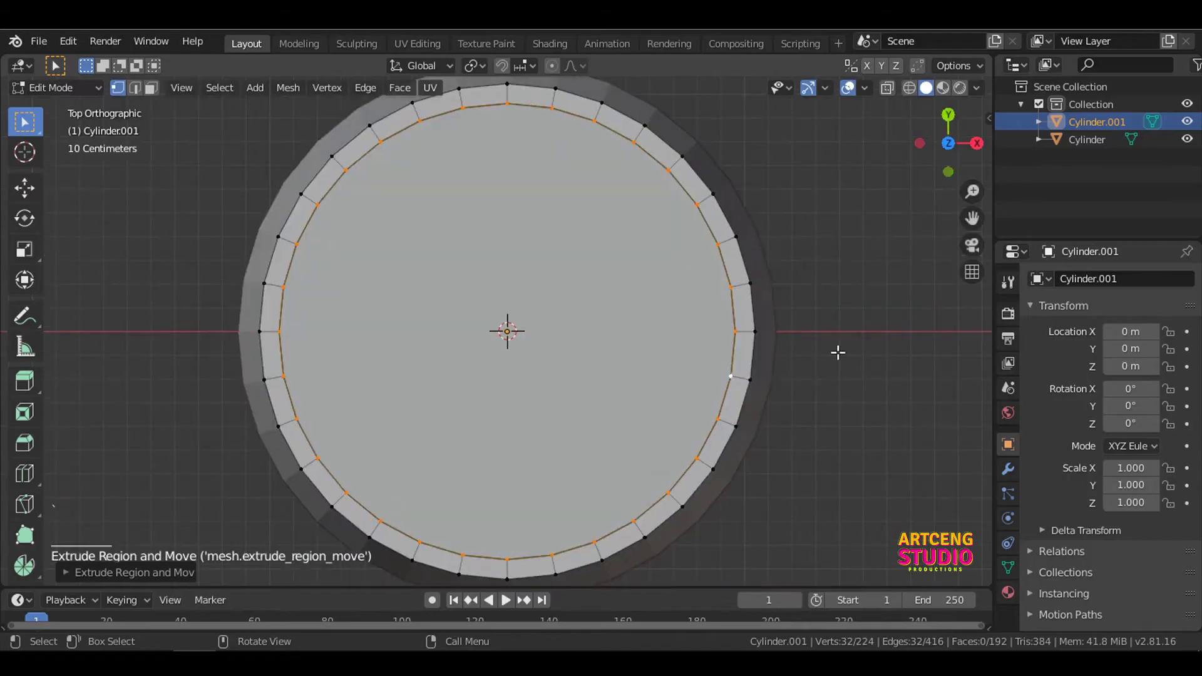
key("s")
left_click(704, 352)
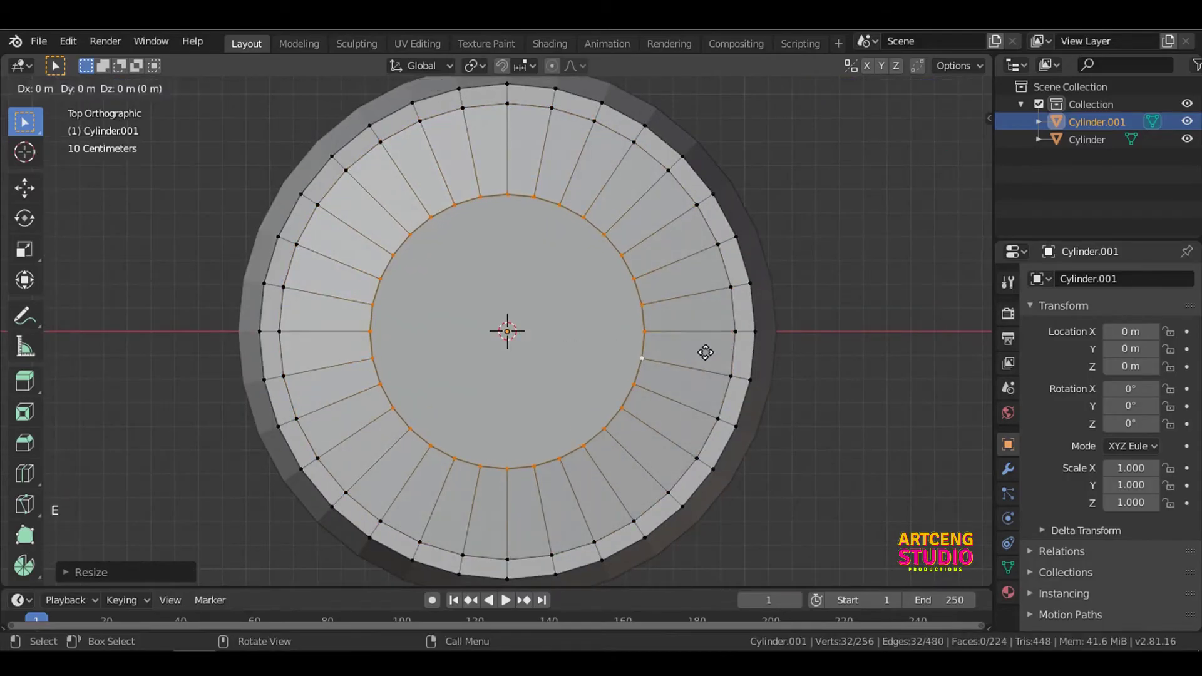
- Extrude the lid's inner edge loop in place and scale it inward to a small circle around the centre
key("e")
right_click(786, 370)
key("s")
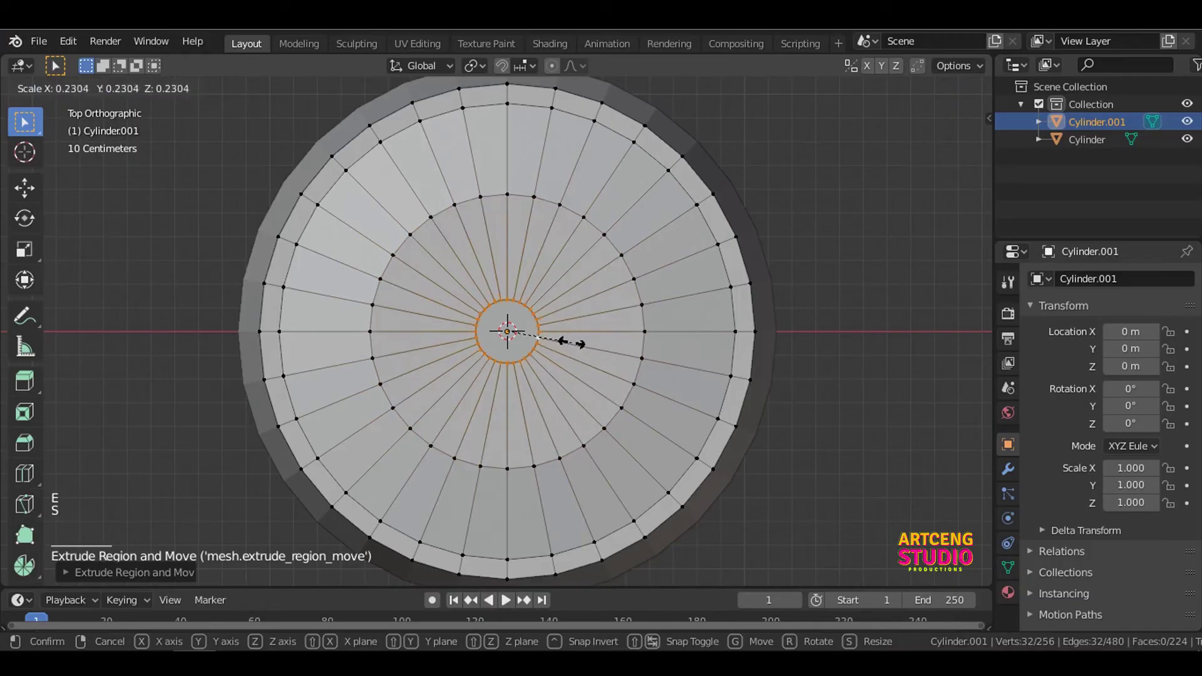
left_click(578, 342)
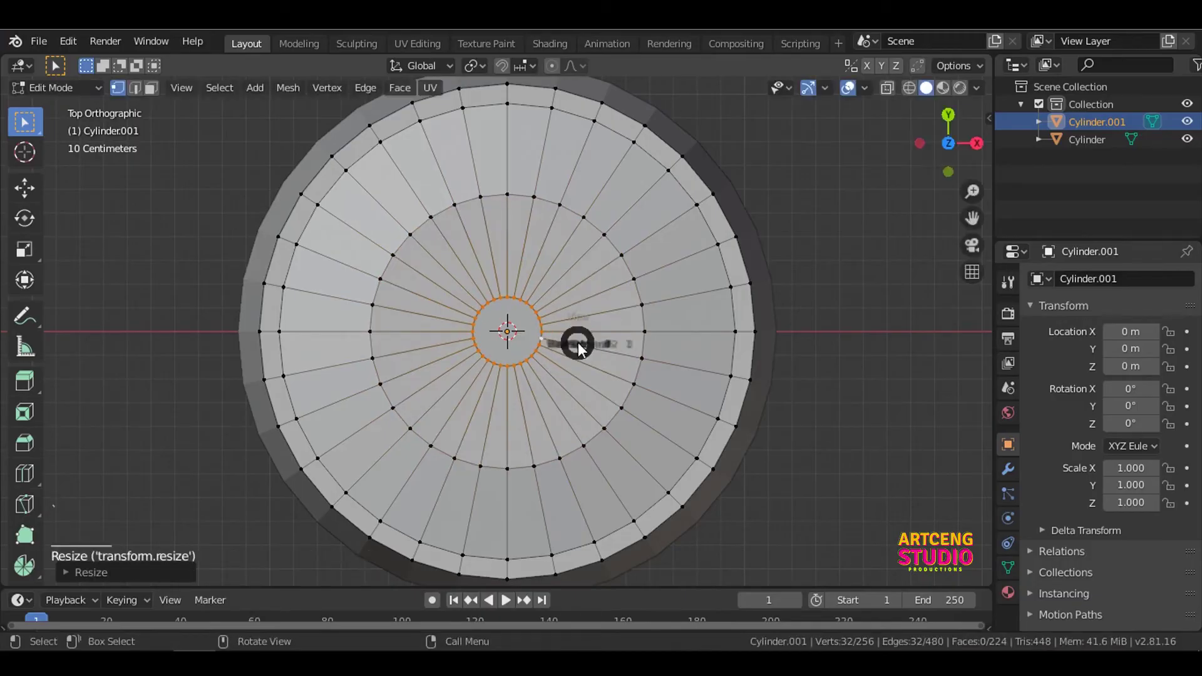
- From the front view, extrude the small central loop up about 0.126 m to form the knob's neck
key("grave")
left_click(520, 297)
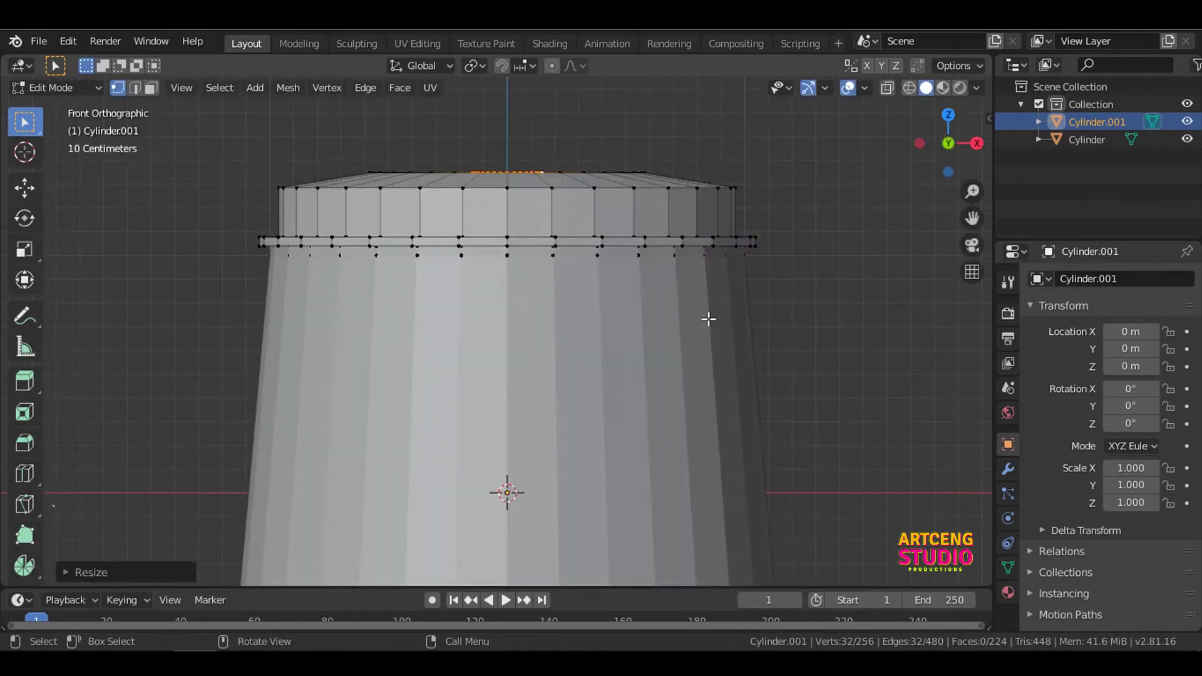
key("e")
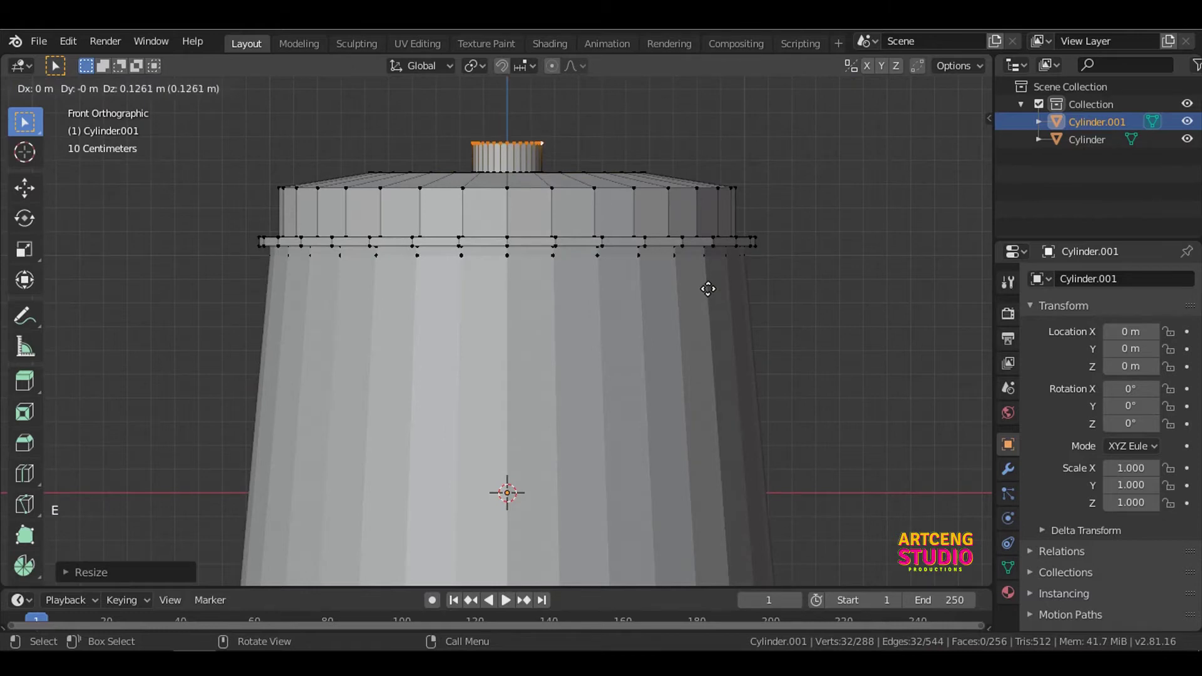
right_click(707, 288)
- Extrude the neck's top loop, scale it slightly outward and raise it about 0.067 m along Z
key("e")
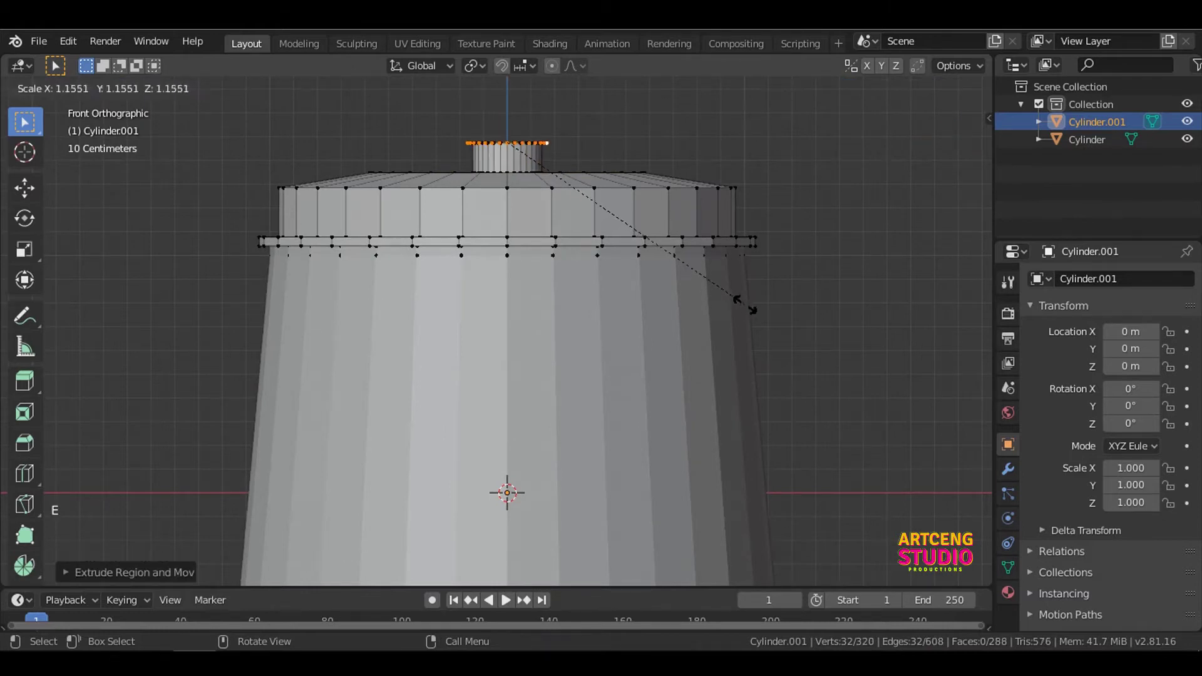
left_click(758, 313)
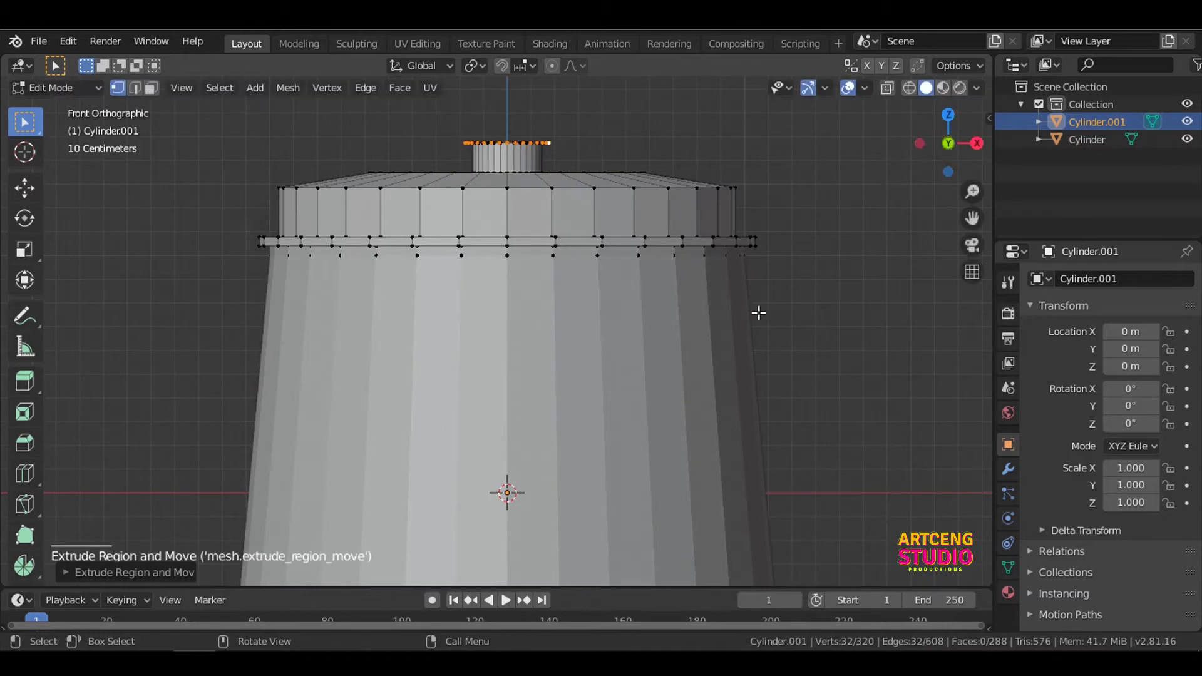
key("g")
key("z")
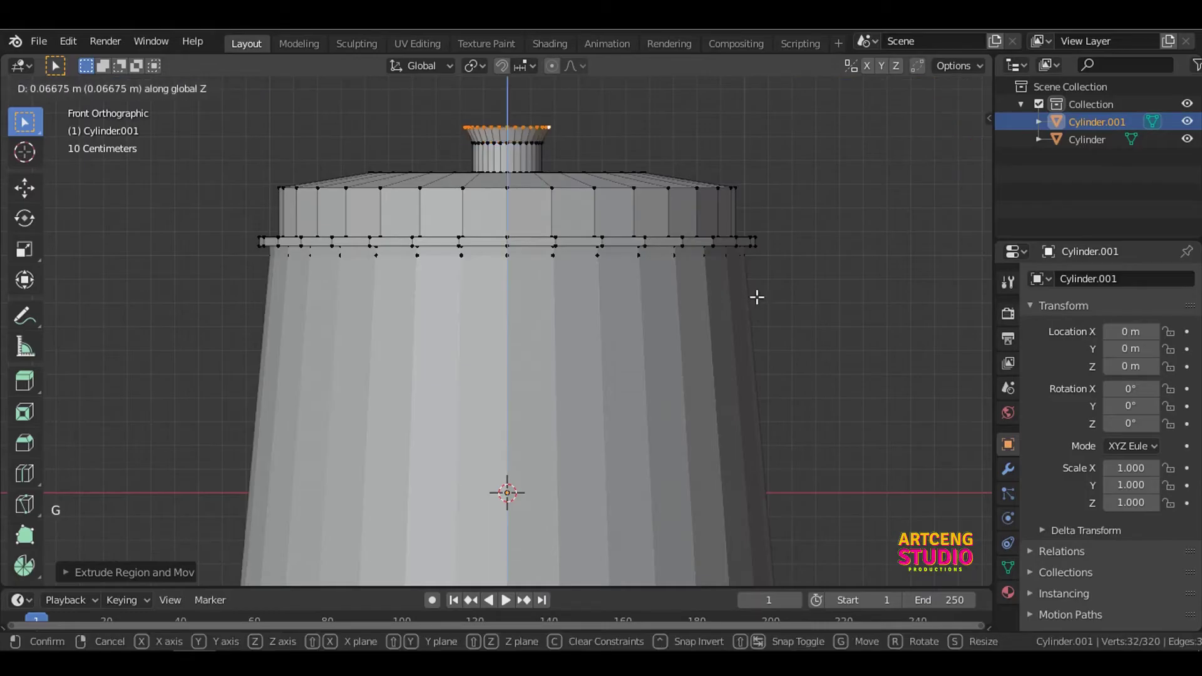
left_click(757, 297)
- Extrude the knob's top loop up about 0.09 m, with a second, shorter extrusion along Z above it
key("e")
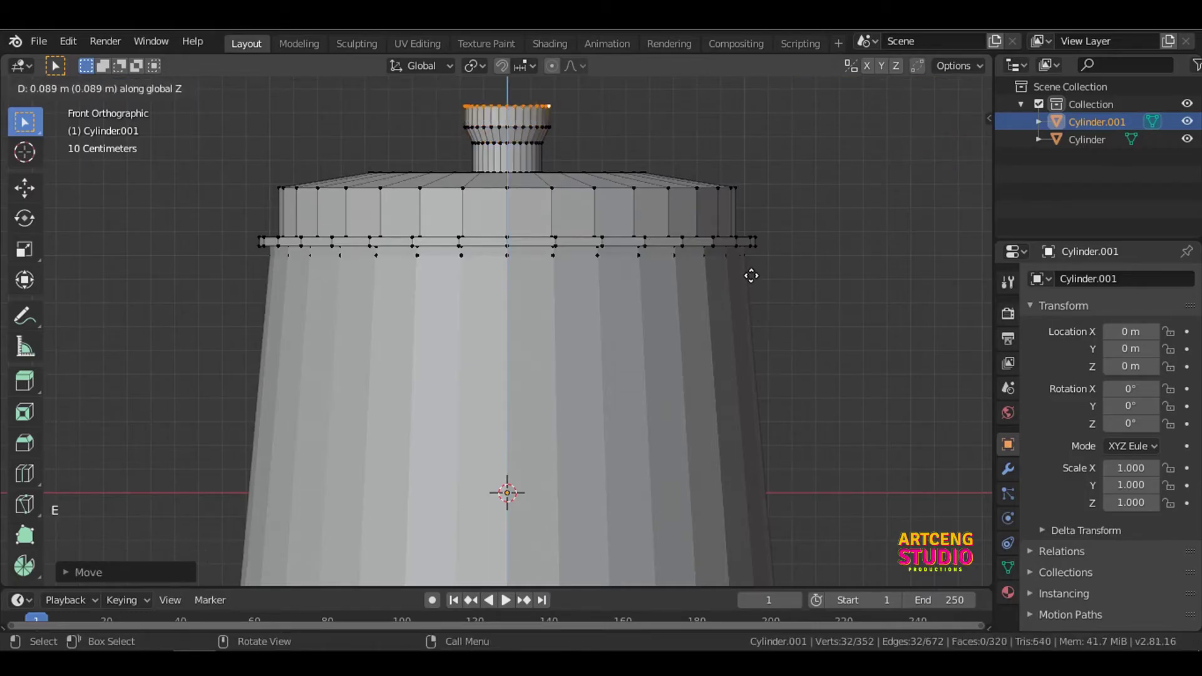
left_click(753, 274)
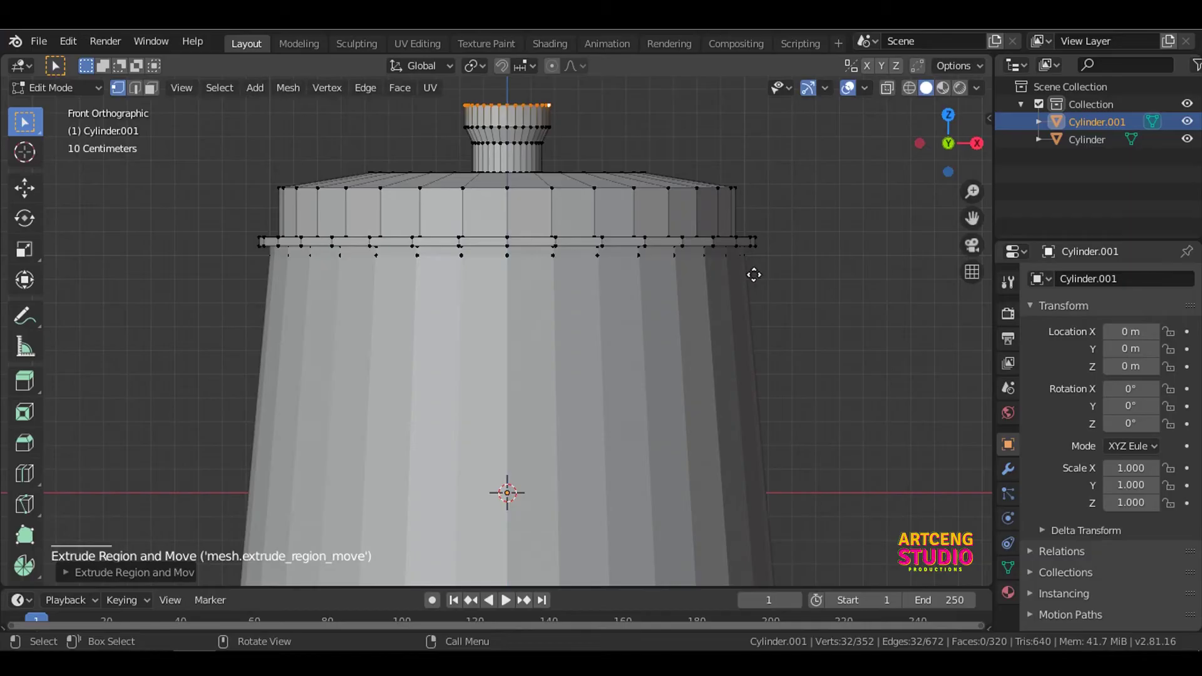
key("e")
left_click(753, 266)
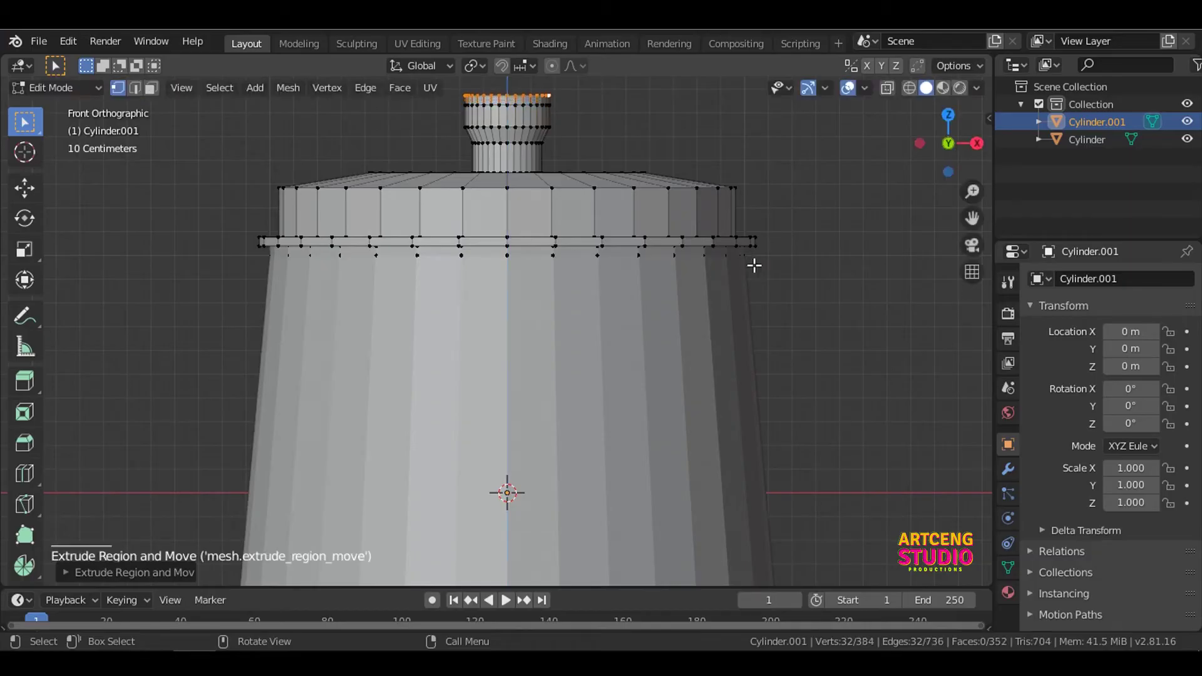
- Merge the knob's top loop at its centre to close the lid, and return to Object Mode
middle_click_drag(753, 265, 726, 396, "shift")
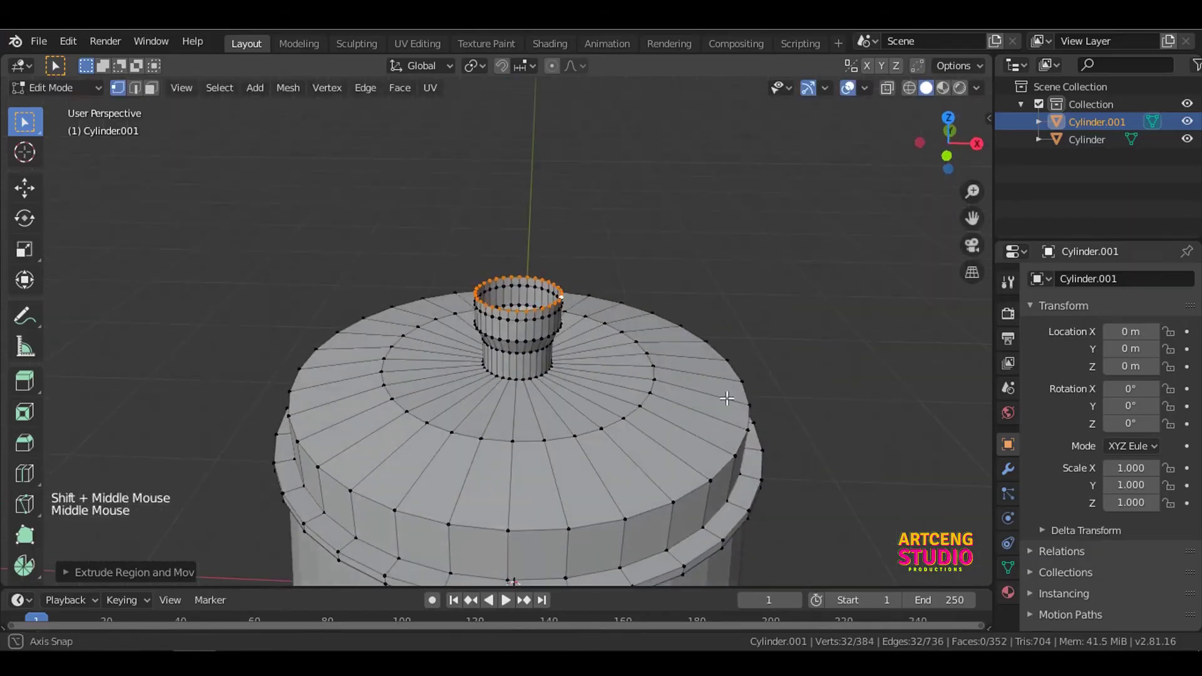
key("alt+m")
left_click(726, 398)
key("Tab")
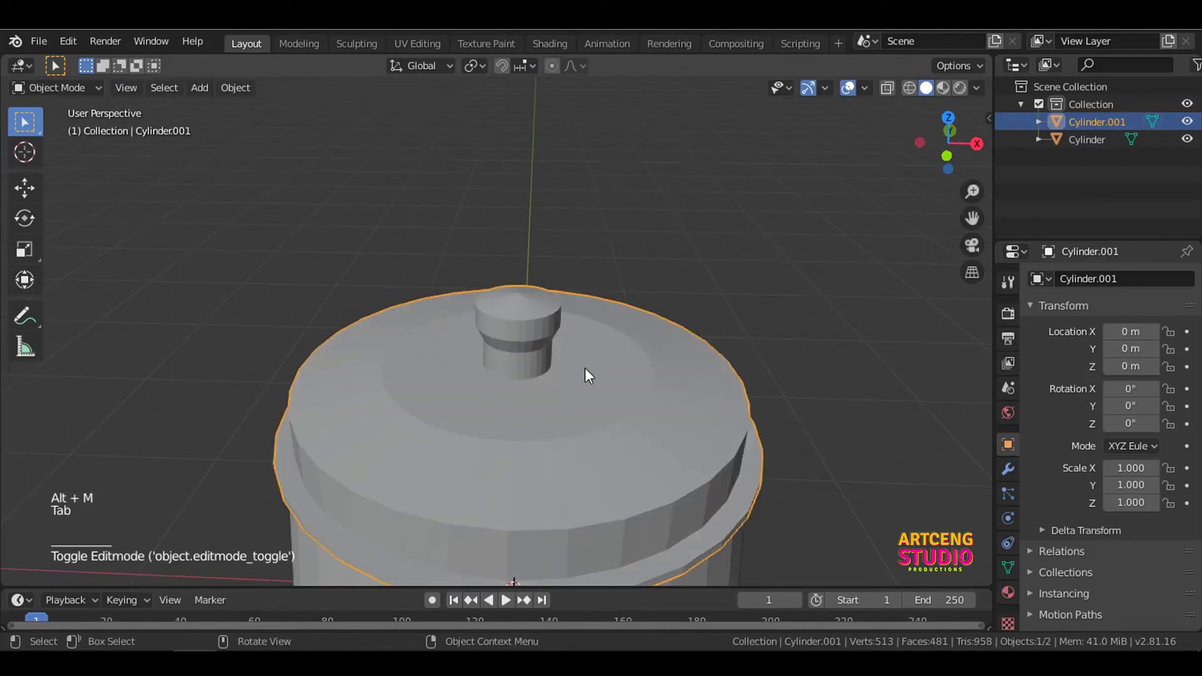
- In Edit Mode on the pot body, bevel its widest edge loop to a width of about 0.18 m
scroll(584, 366, "down", 7)
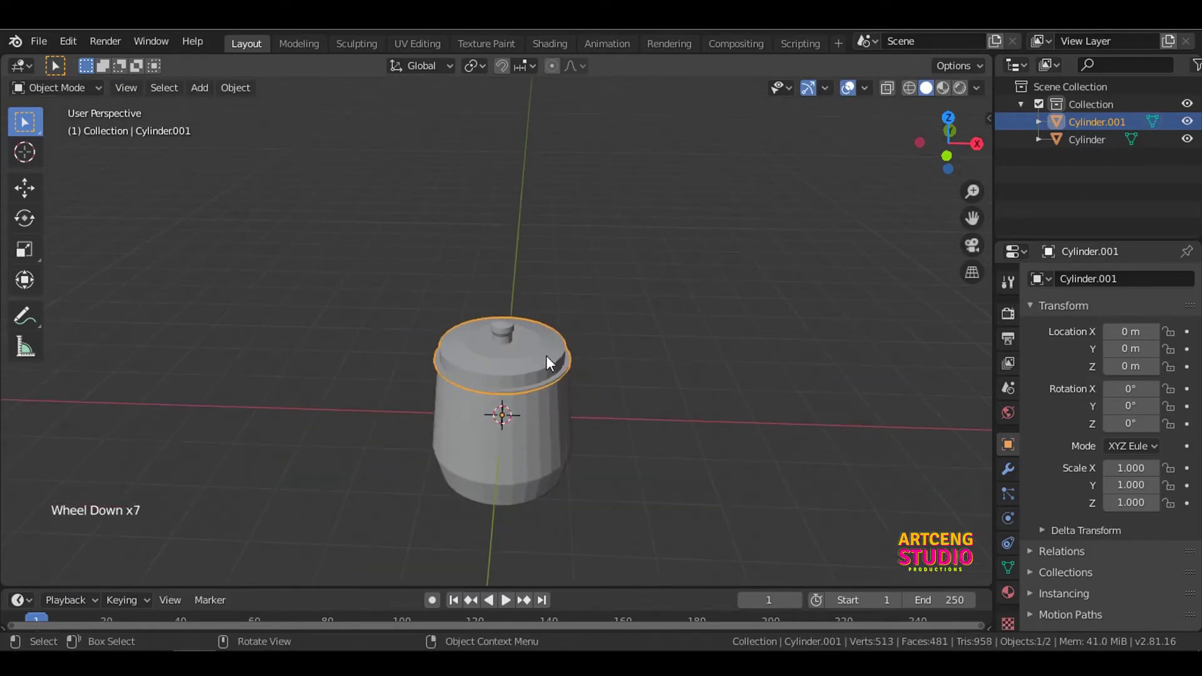
scroll(543, 438, "up", 1)
middle_click_drag(542, 460, 550, 365, "shift")
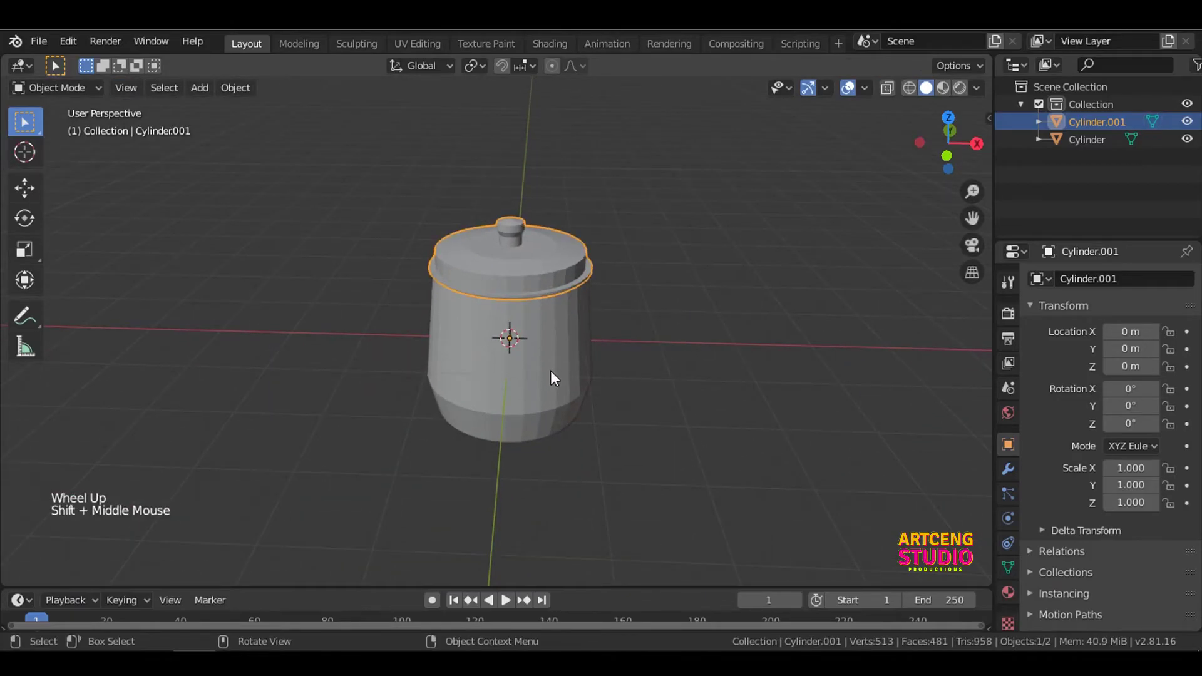
key("grave")
scroll(563, 380, "up", 3)
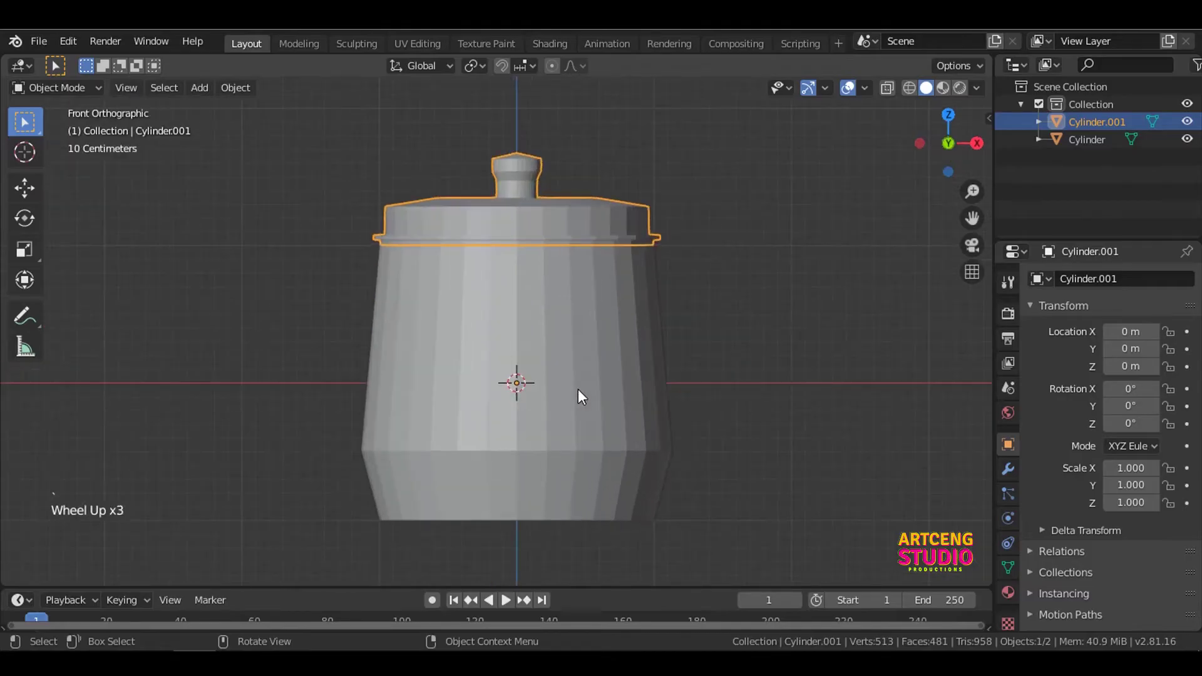
left_click(577, 397)
key("Tab")
scroll(645, 270, "up", 3)
scroll(680, 309, "down", 1)
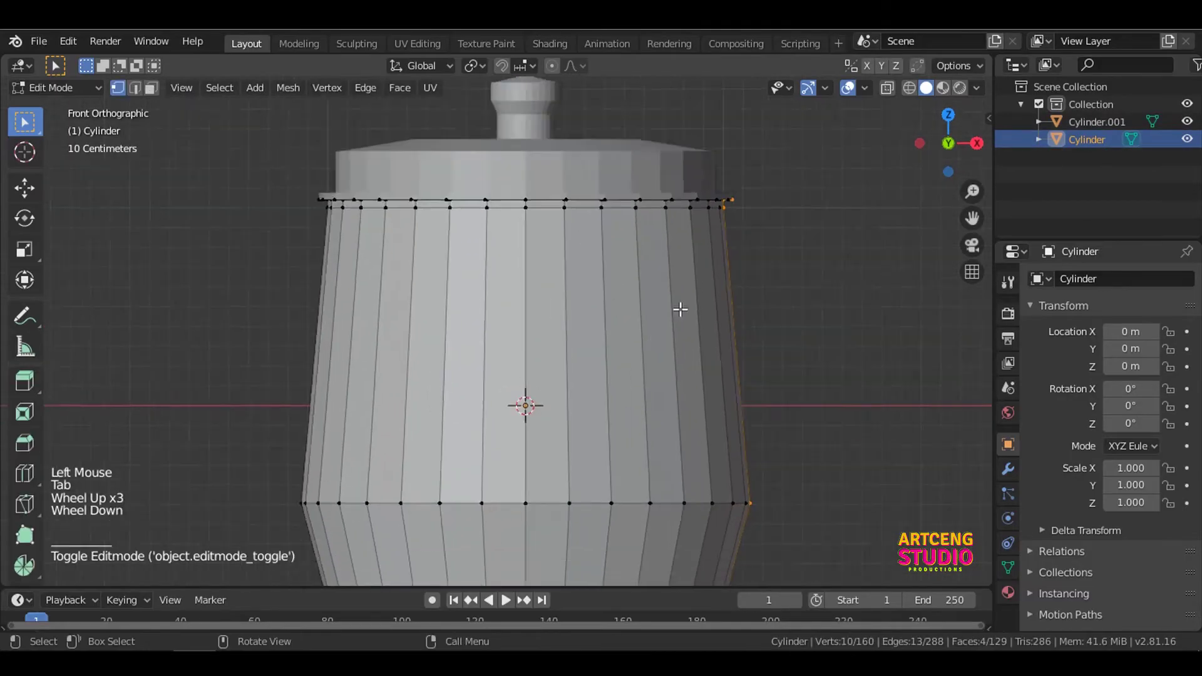
scroll(680, 309, "down", 1)
left_click(663, 475)
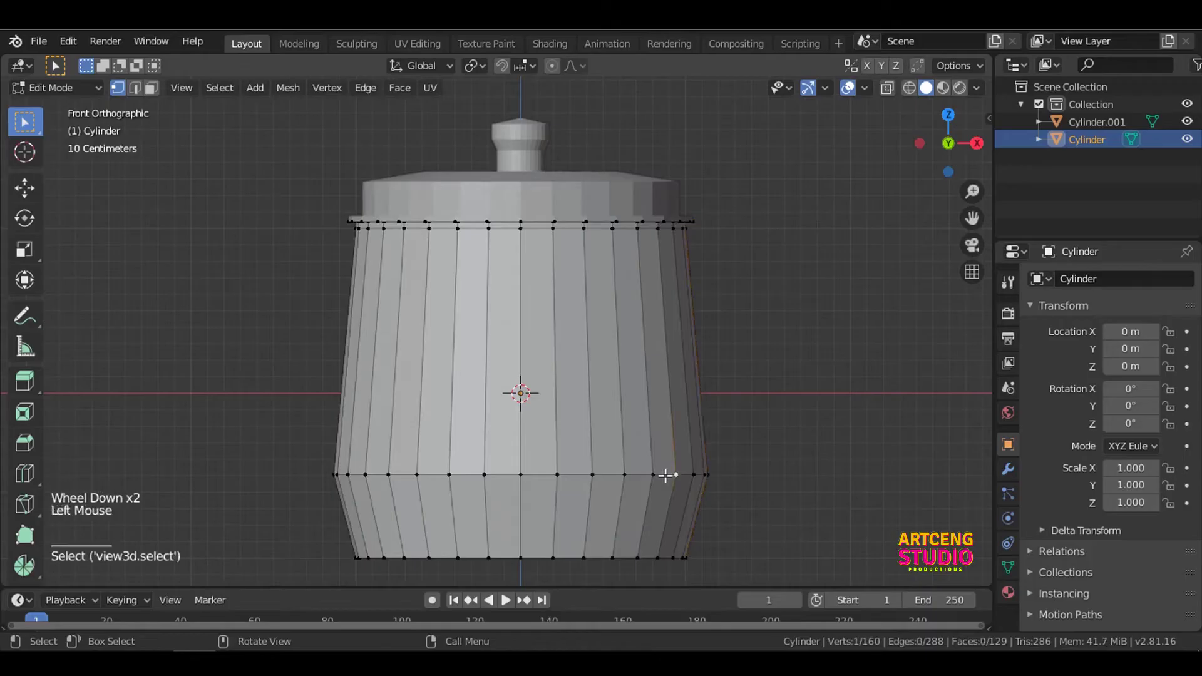
left_click(663, 475, "alt")
left_click(24, 442)
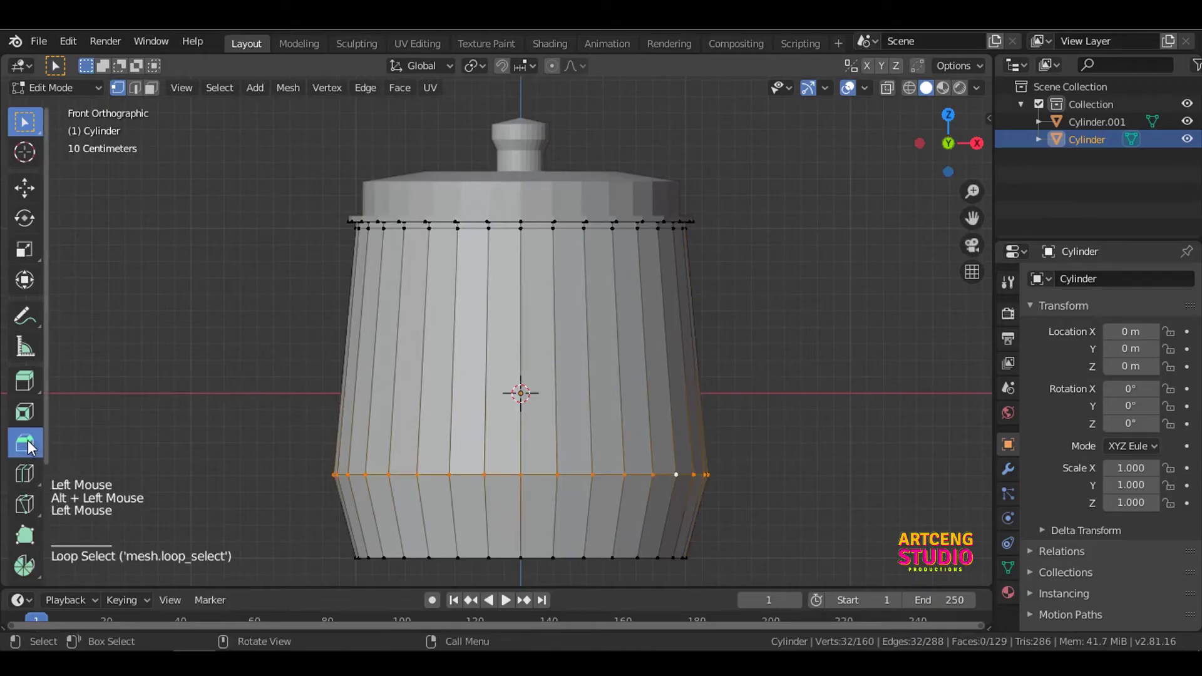
left_click_drag(462, 471, 441, 508)
- Set the body bevel to 4 segments and return to Object Mode
left_click(82, 572)
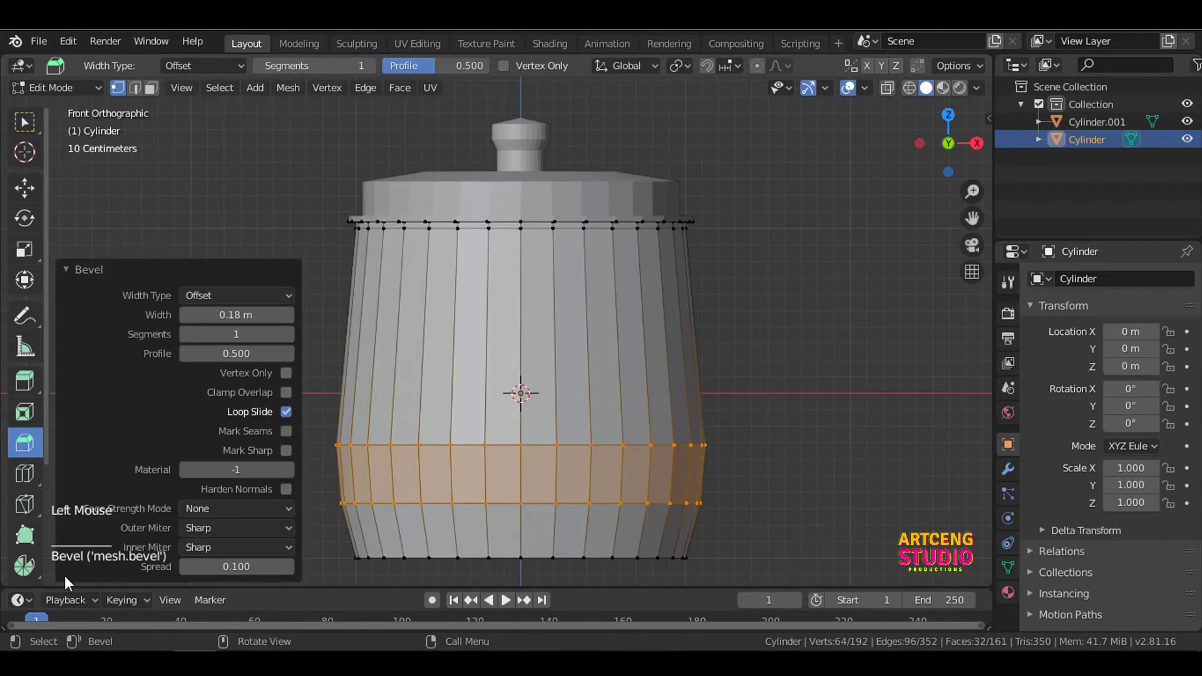
left_click(290, 336)
left_click(290, 336)
left_click(290, 336)
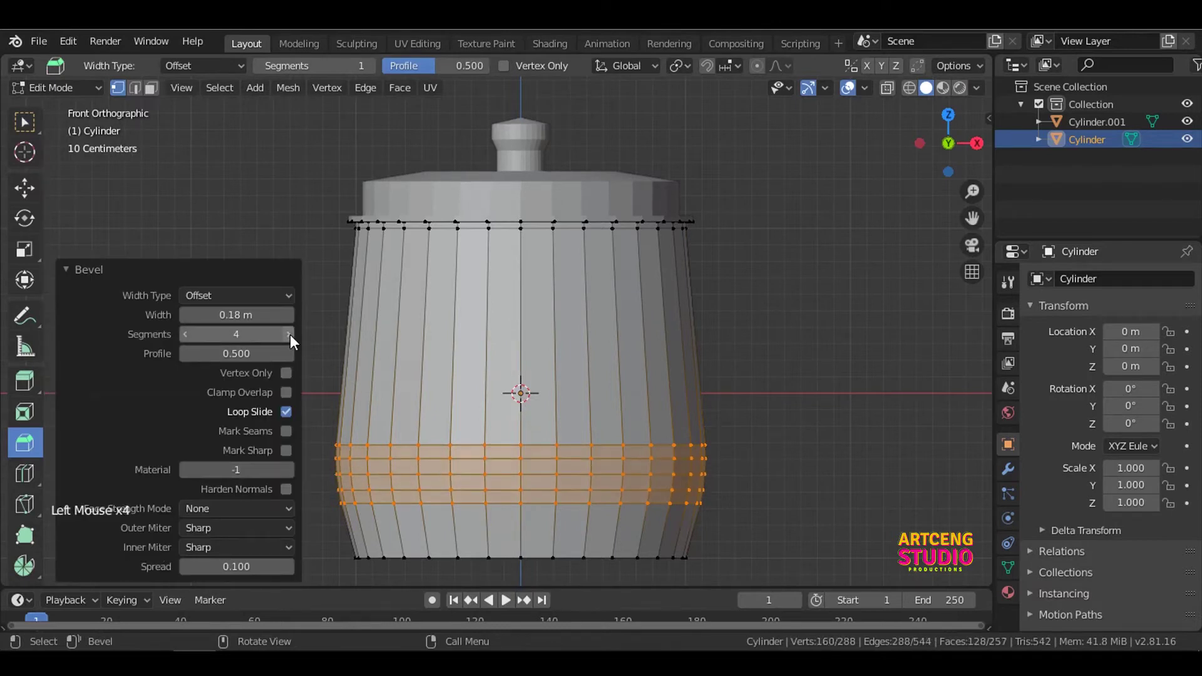
left_click(74, 269)
key("Tab")
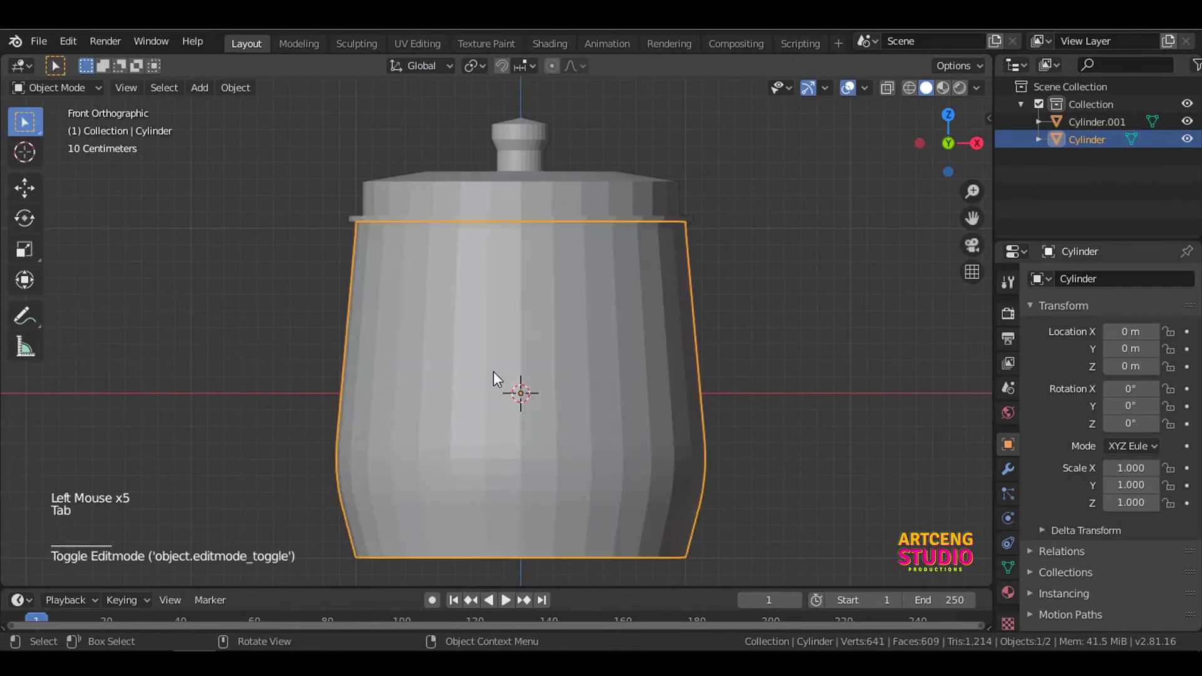
- Select the pot body's bottom edge loop and scale it inward to about 0.81
key("Tab")
left_click(599, 555)
left_click(599, 554, "alt")
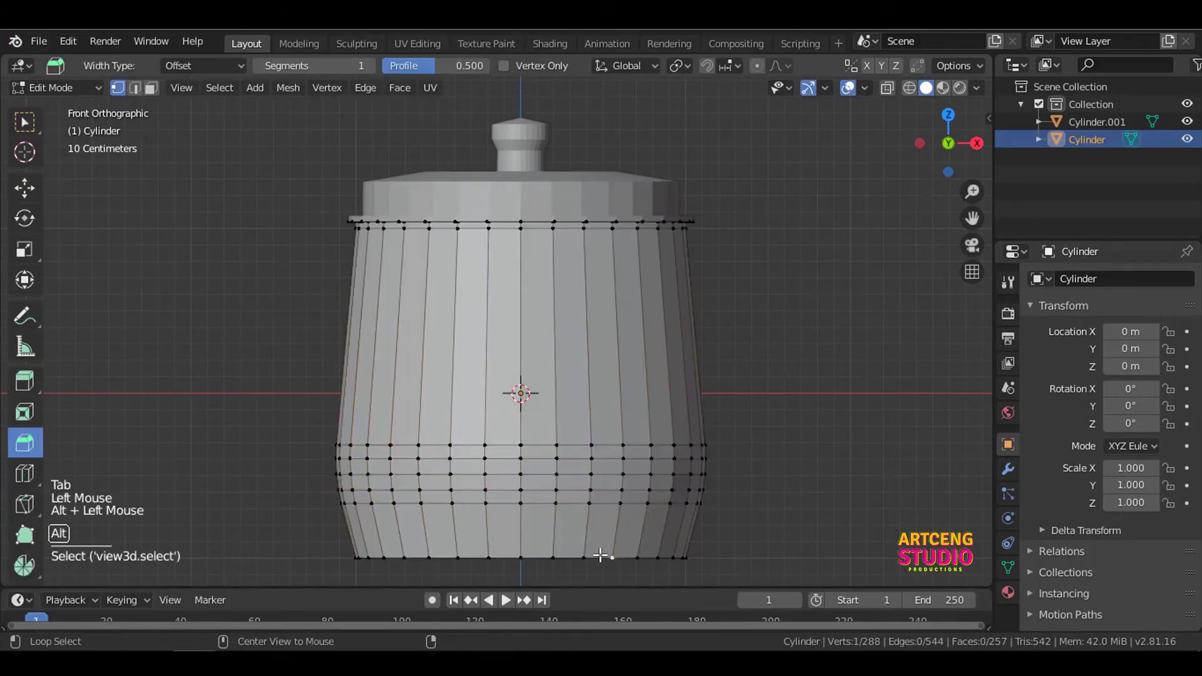
key("s")
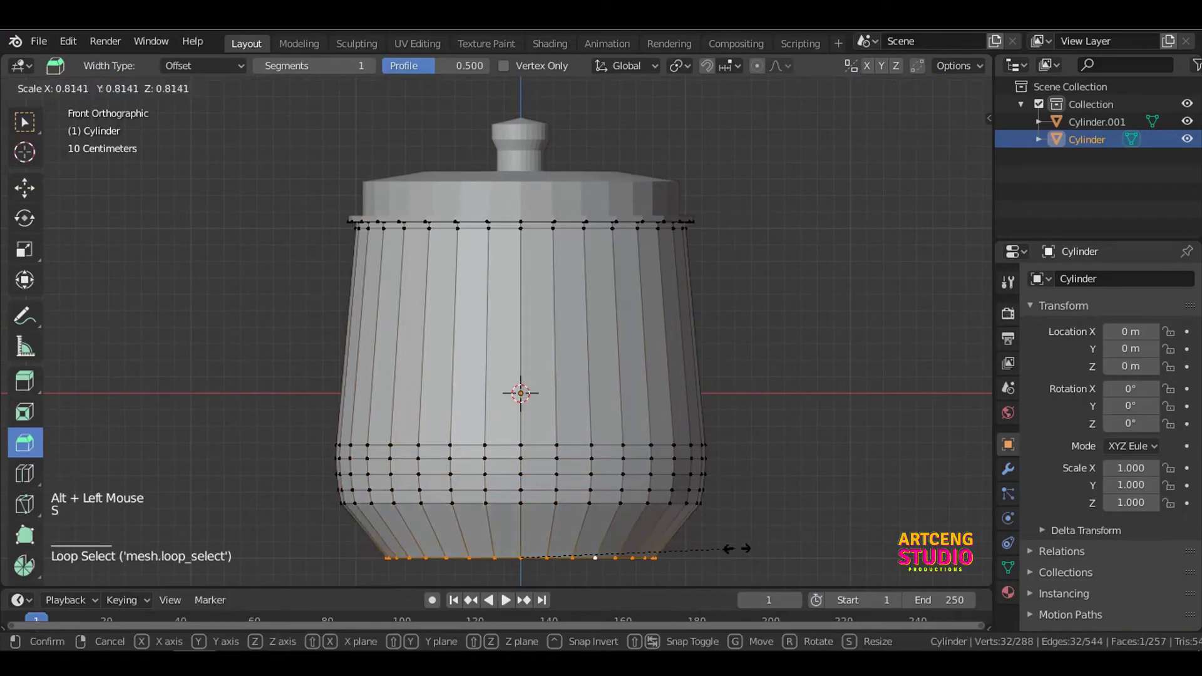
left_click(737, 548)
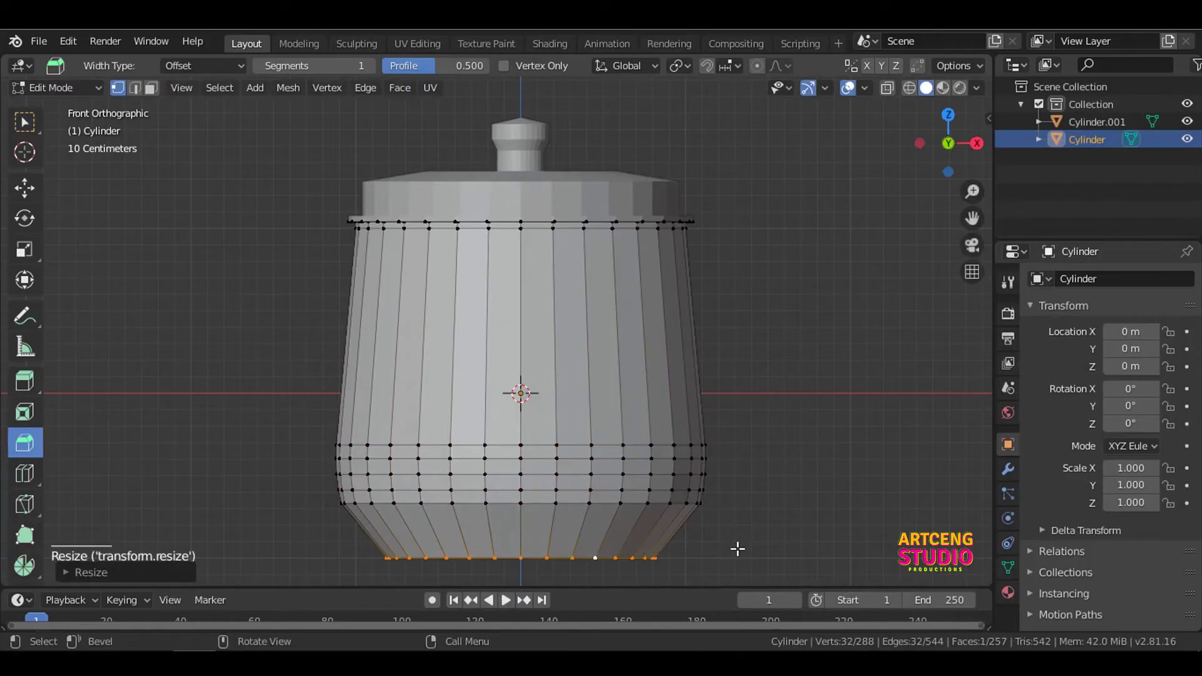
- Raise the body's bottom edge loop slightly along Z and return to Object Mode
key("g")
key("z")
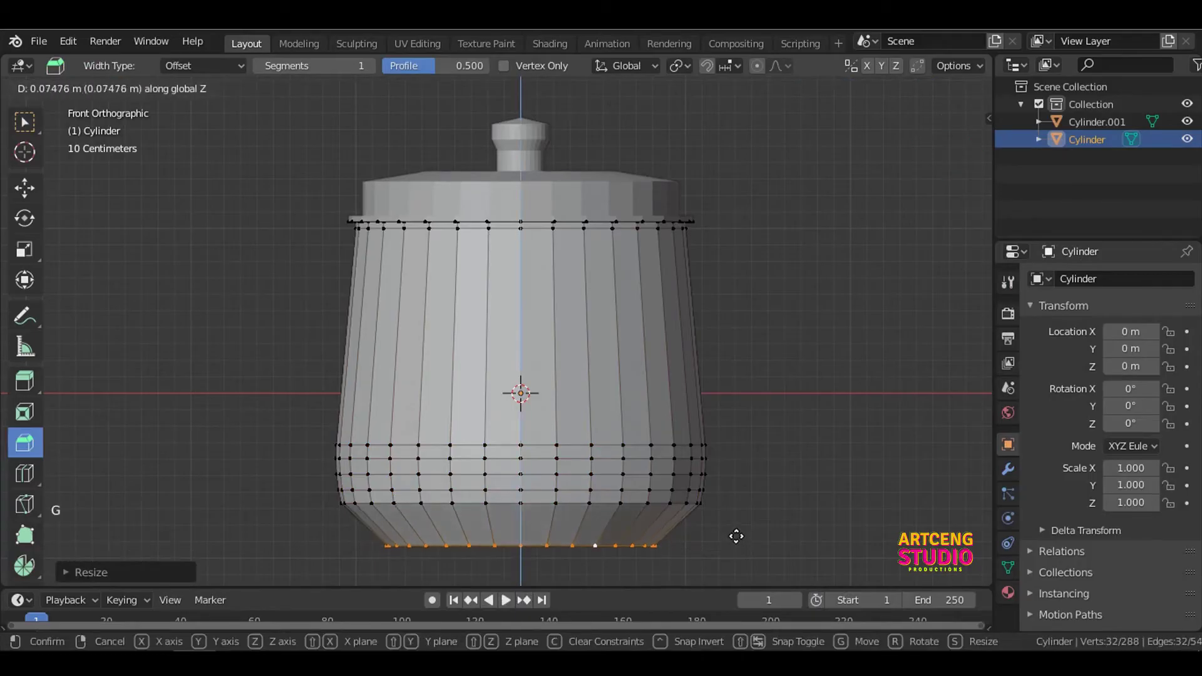
left_click(737, 539)
key("Tab")
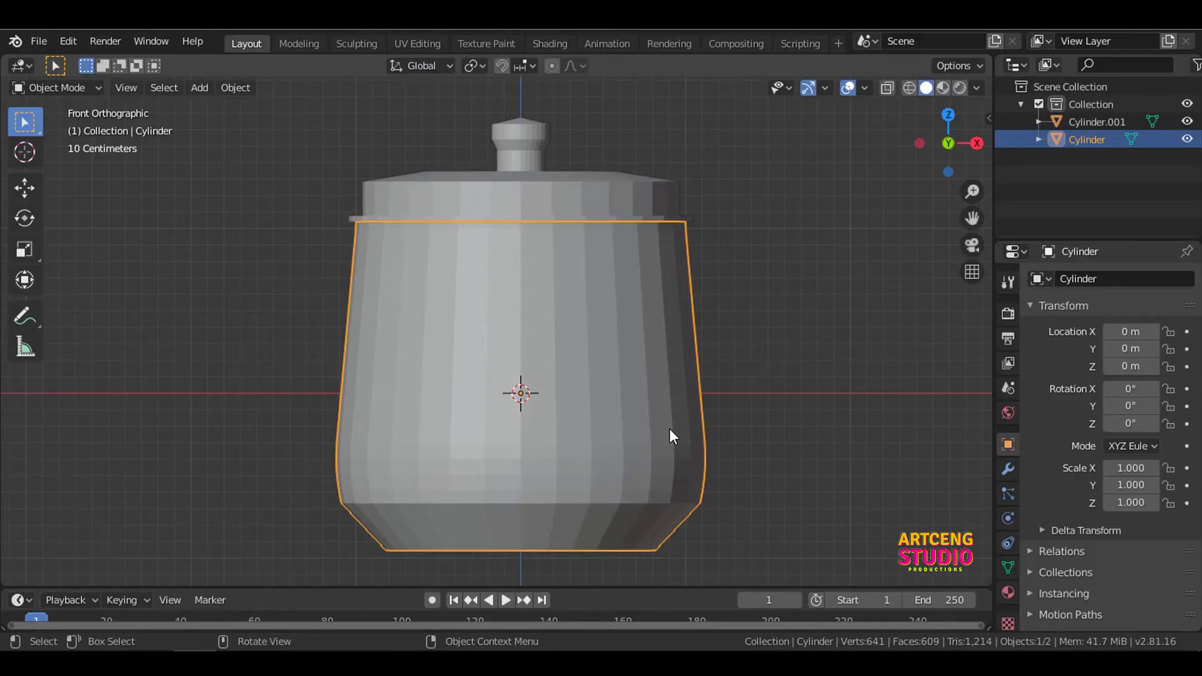
middle_click_drag(669, 375, 814, 287, "shift")
scroll(649, 369, "up", 3)
key("Tab")
scroll(697, 379, "up", 1)
left_click(837, 279)
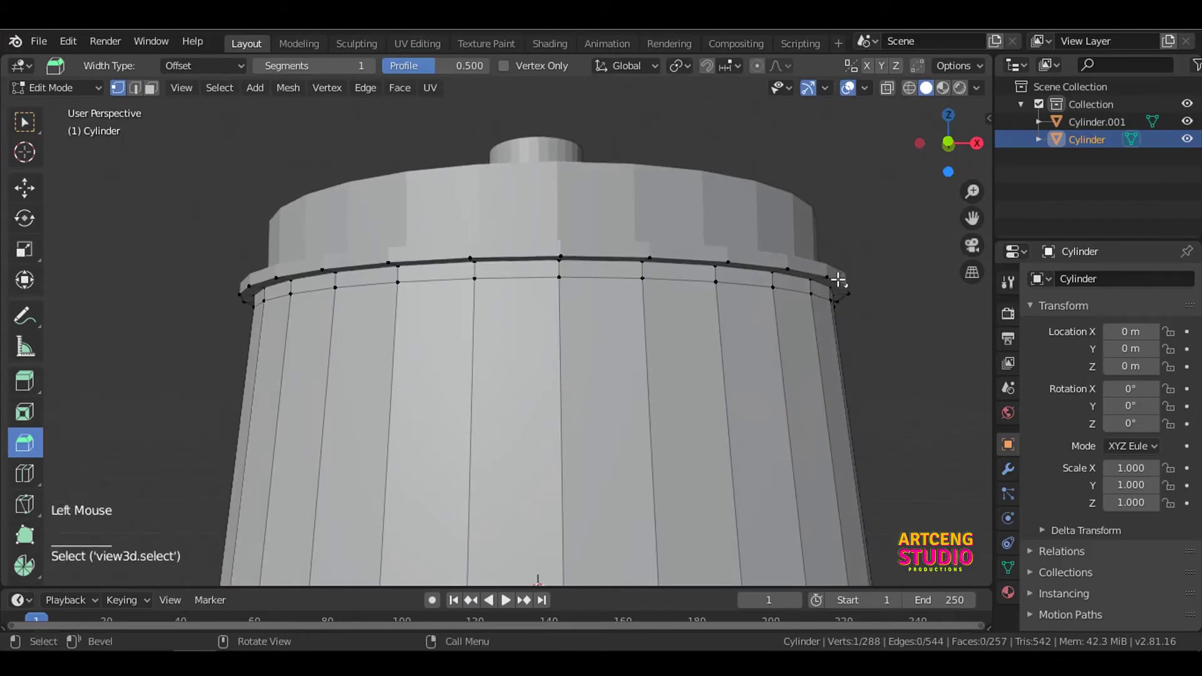
key("Tab")
- In Edit Mode on the lid, bevel the upper outer edge loop to a width of about 0.11 m
left_click(827, 261)
key("Tab")
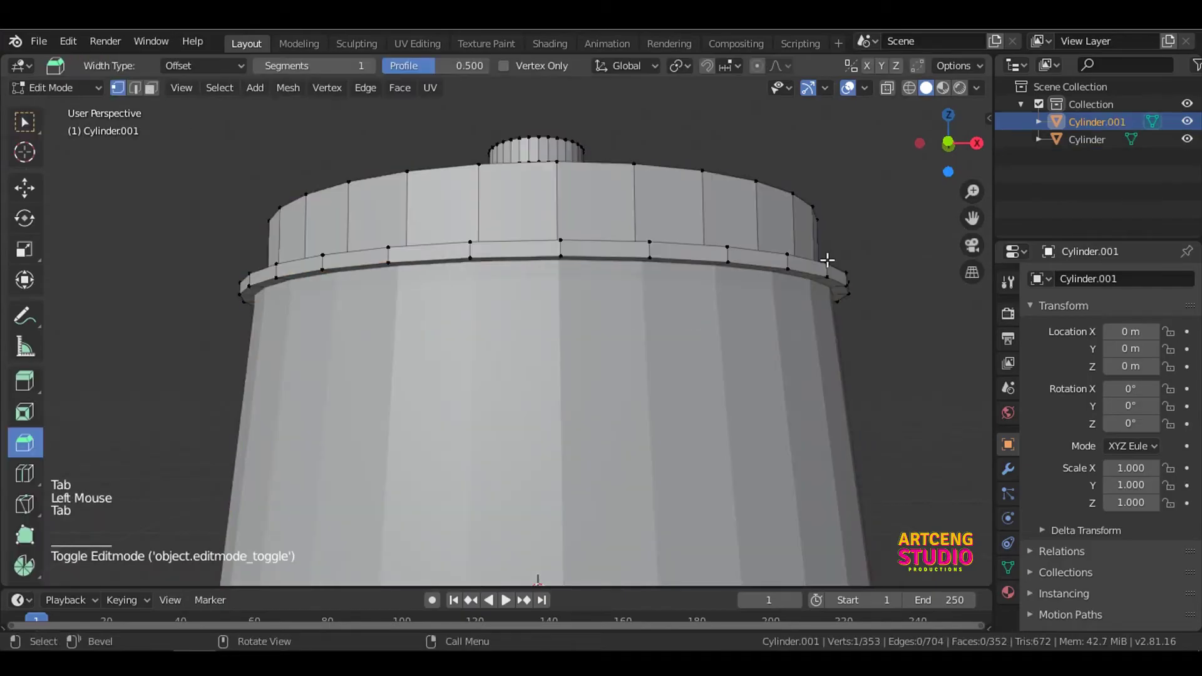
middle_click_drag(827, 260, 751, 216)
left_click(750, 216)
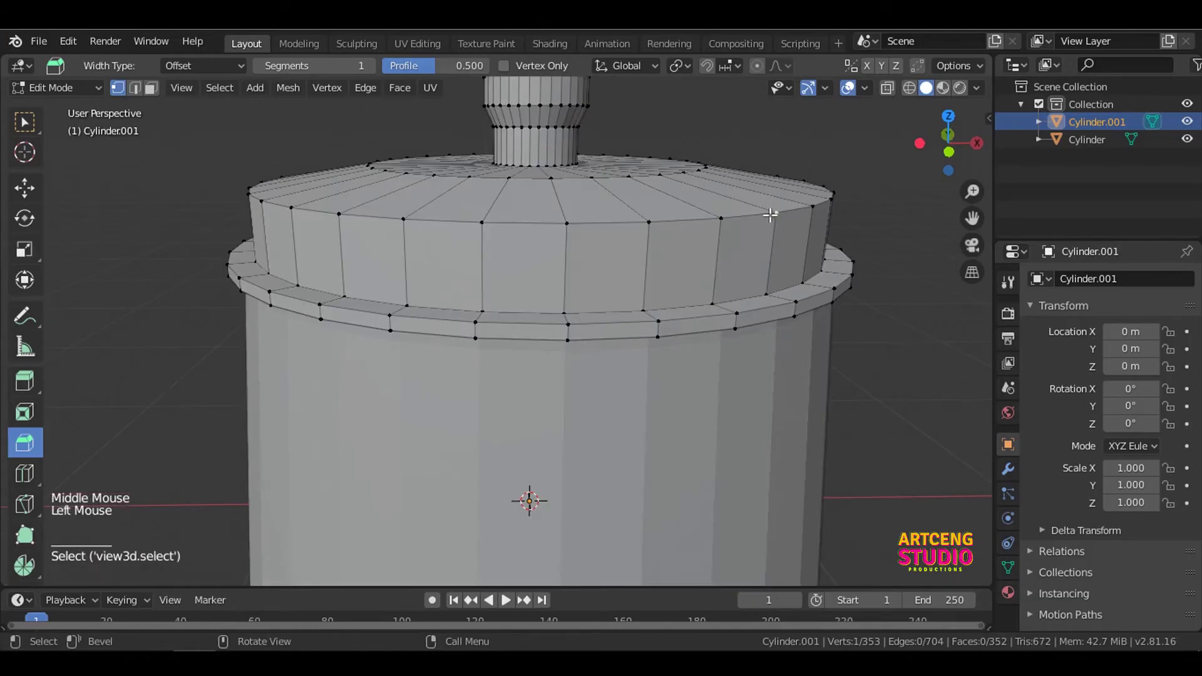
left_click(749, 216, "alt")
key("grave")
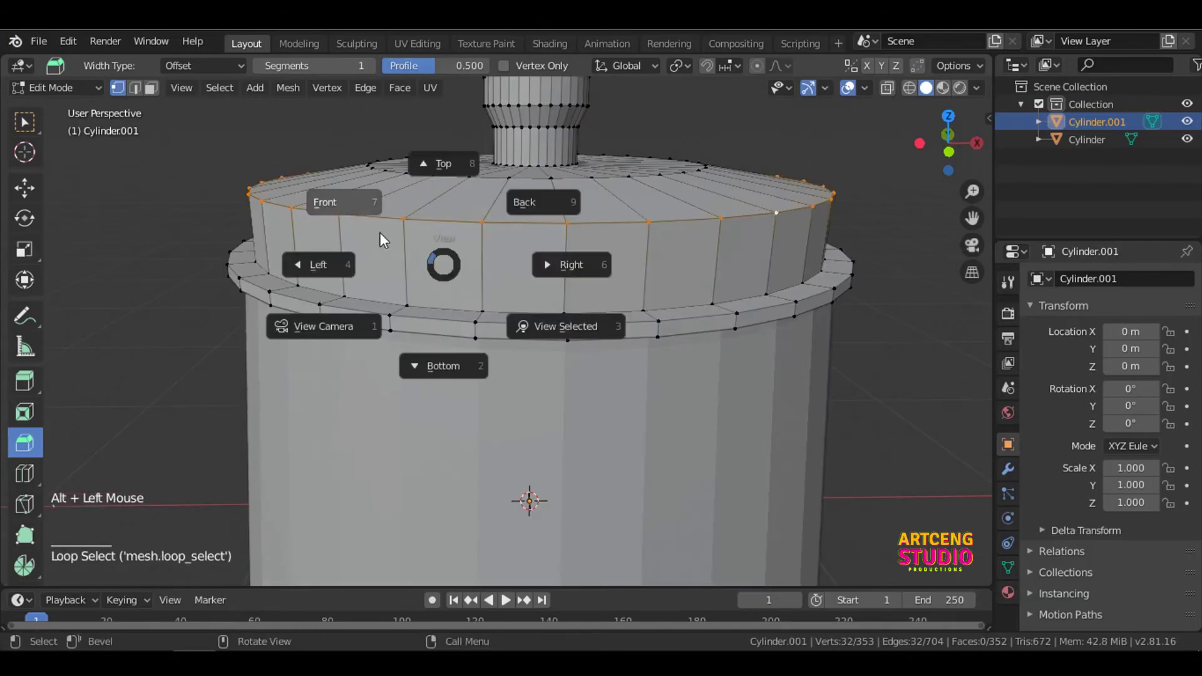
left_click(379, 232)
left_click_drag(393, 207, 385, 250)
- Set the lid bevel to 4 segments and return to Object Mode
left_click(79, 572)
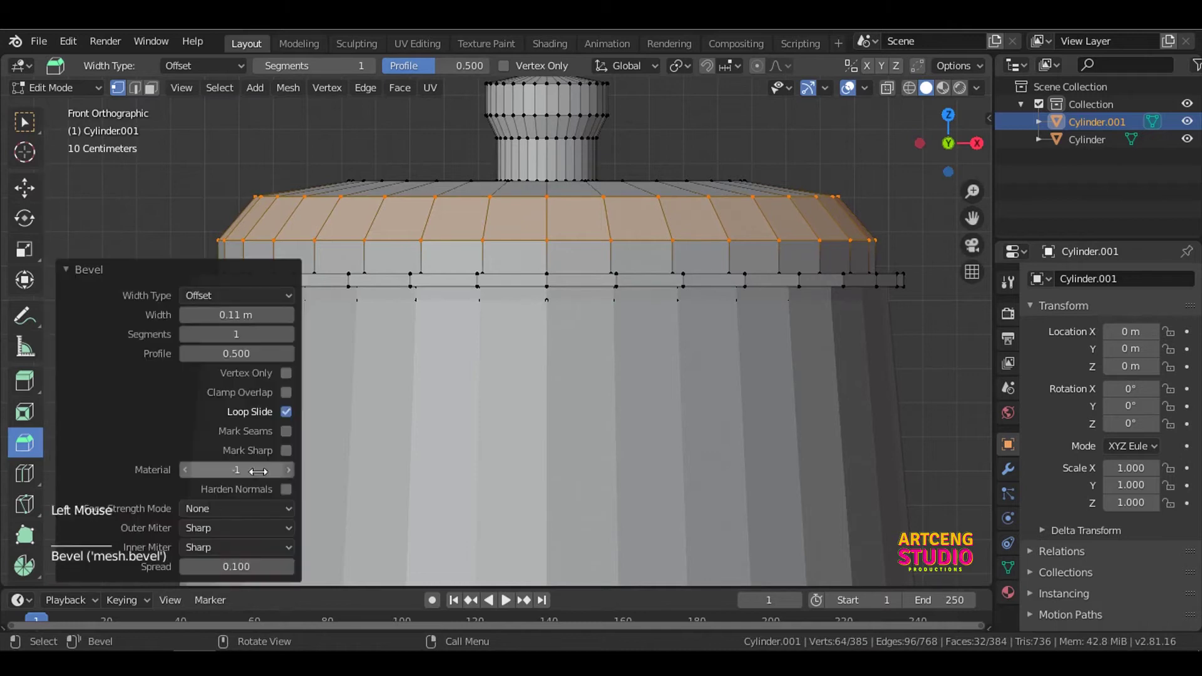
left_click(289, 333)
left_click(289, 333)
left_click(289, 334)
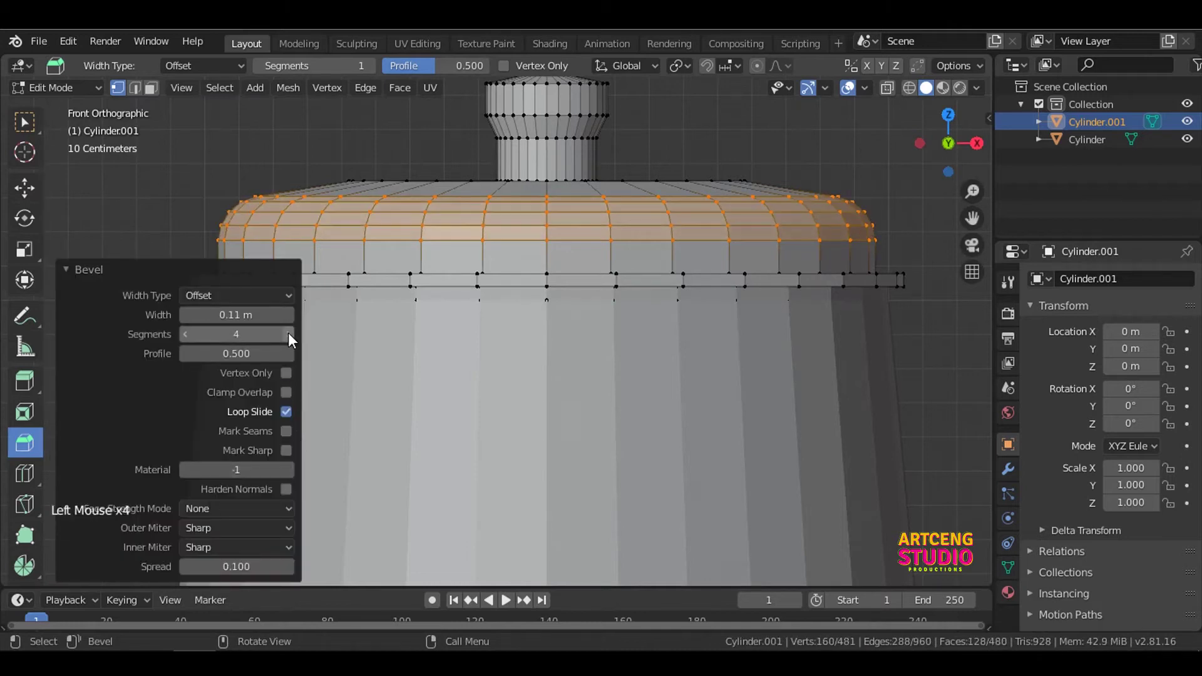
key("Tab")
scroll(454, 266, "down", 3)
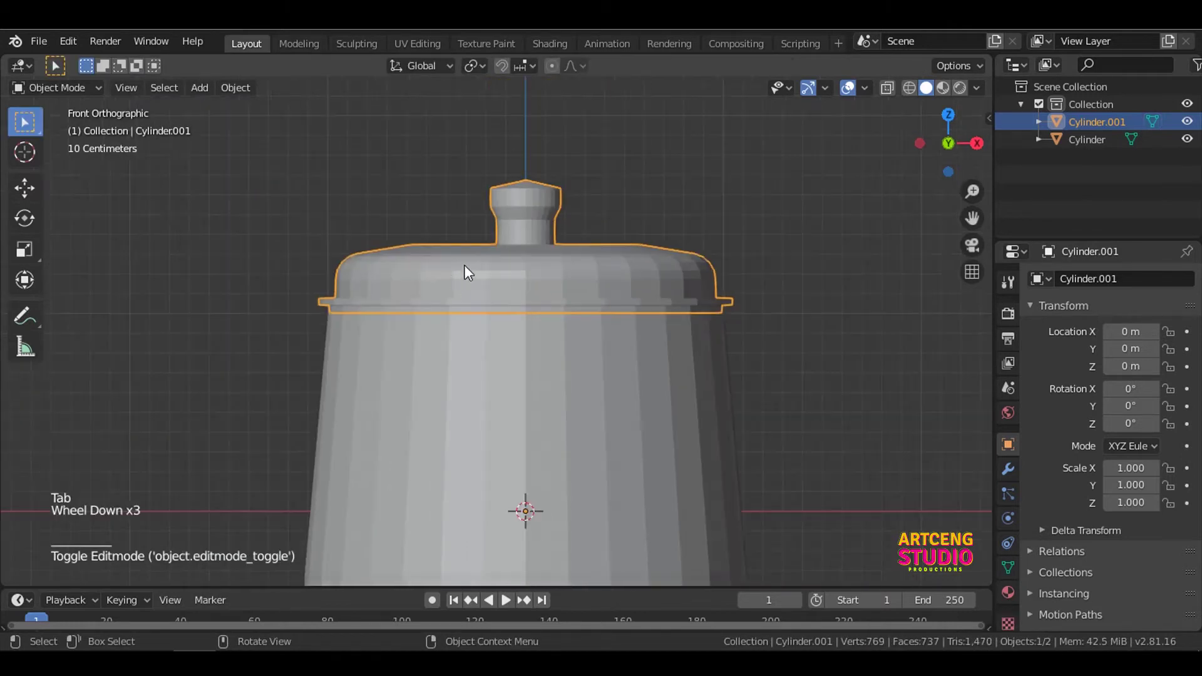
- In Edit Mode, bevel the edge loop on the lid's top surface around the knob about 0.06 m wide with 2 segments
middle_click_drag(463, 265, 424, 313)
key("Tab")
scroll(506, 248, "up", 2)
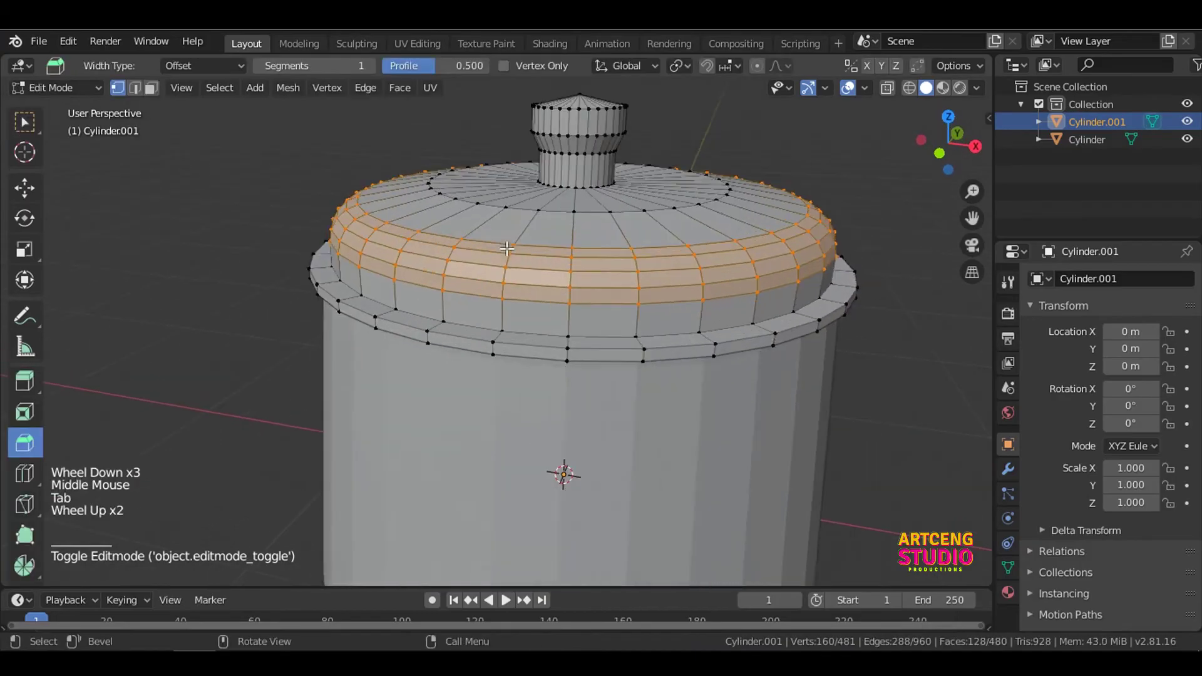
left_click(522, 211)
left_click(522, 211, "alt")
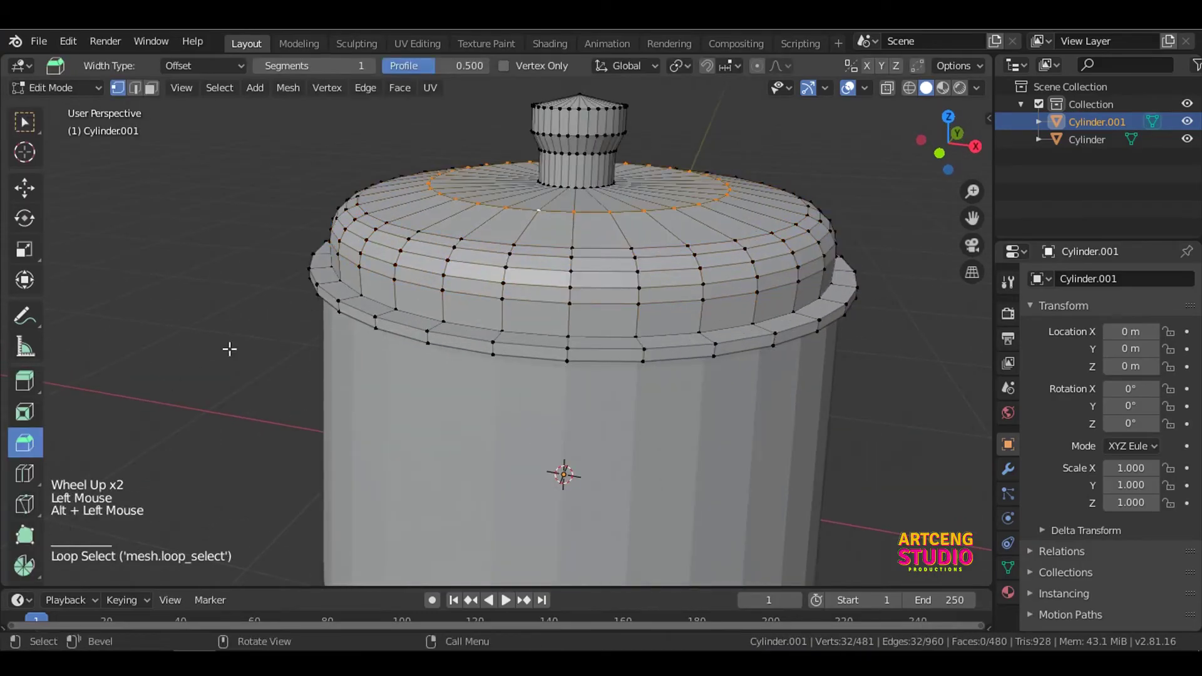
left_click_drag(476, 199, 462, 216)
left_click(66, 572)
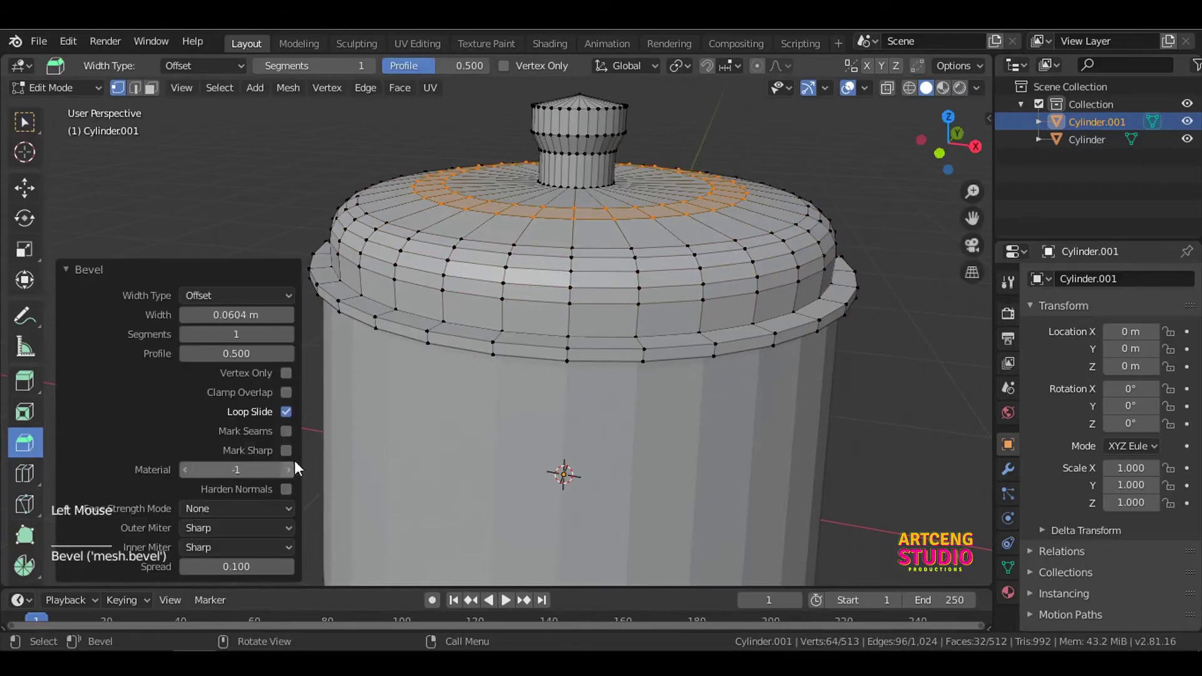
left_click(290, 335)
key("Tab")
scroll(310, 328, "down", 4)
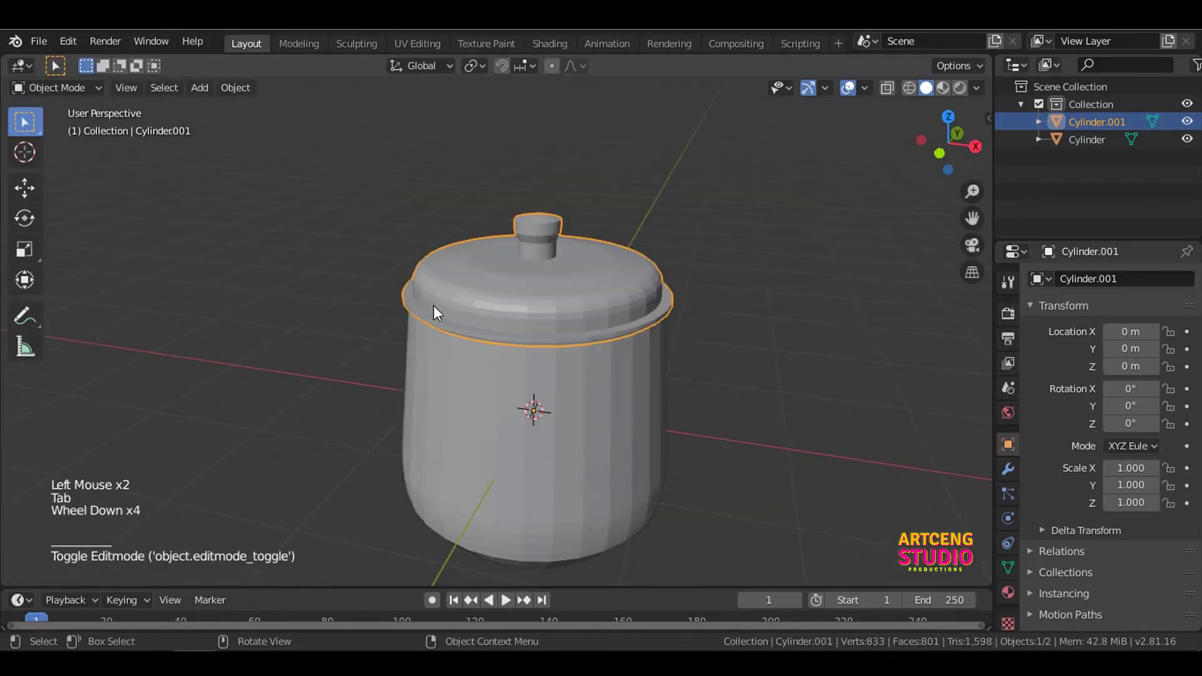
- Apply Shade Smooth to the lid and to the pot body
middle_click_drag(515, 367, 499, 296, "shift")
key("grave")
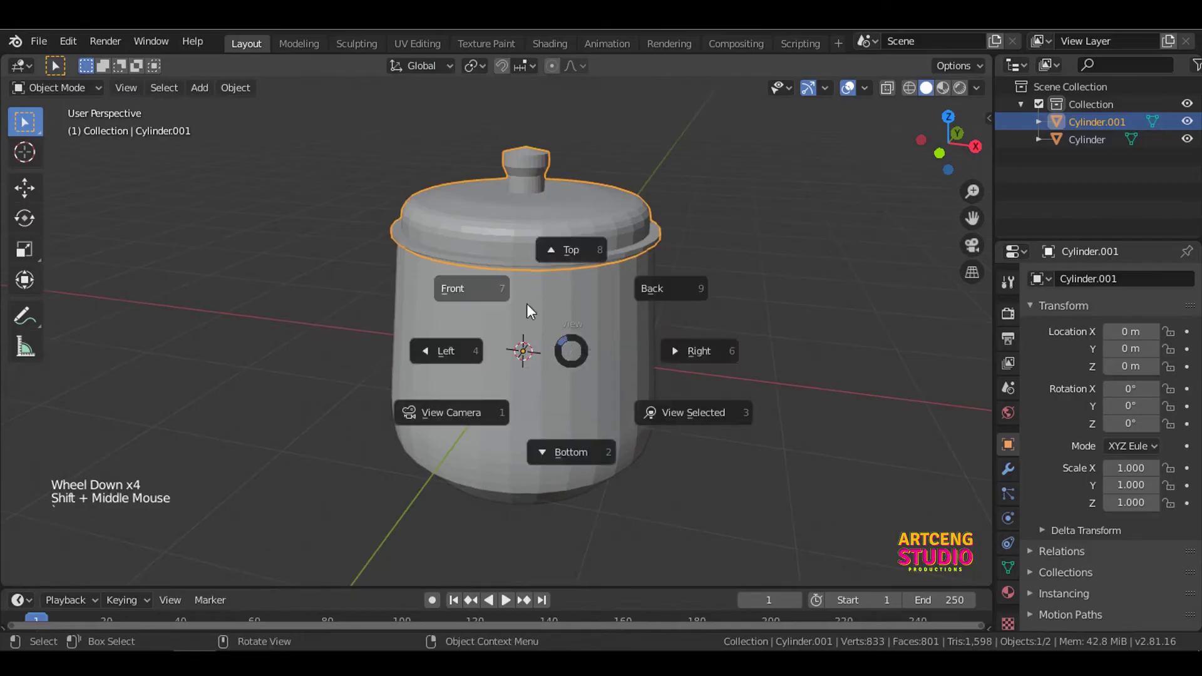
left_click(527, 303)
right_click(588, 239)
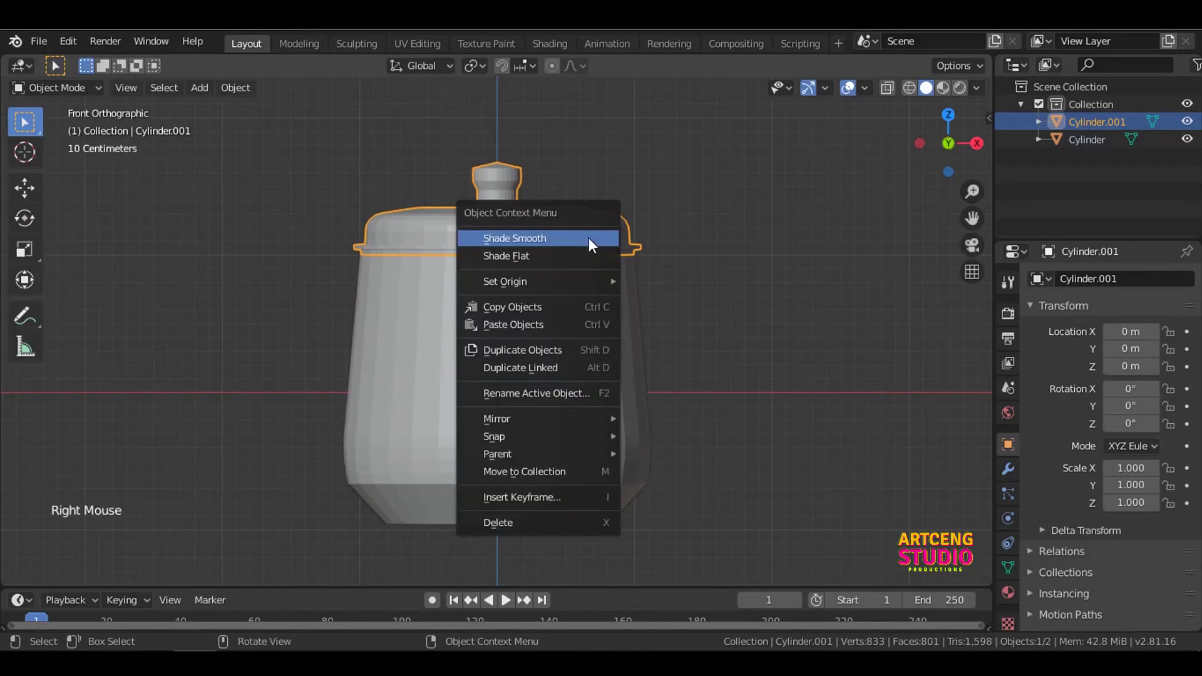
left_click(588, 239)
left_click(616, 331)
right_click(616, 331)
left_click(615, 330)
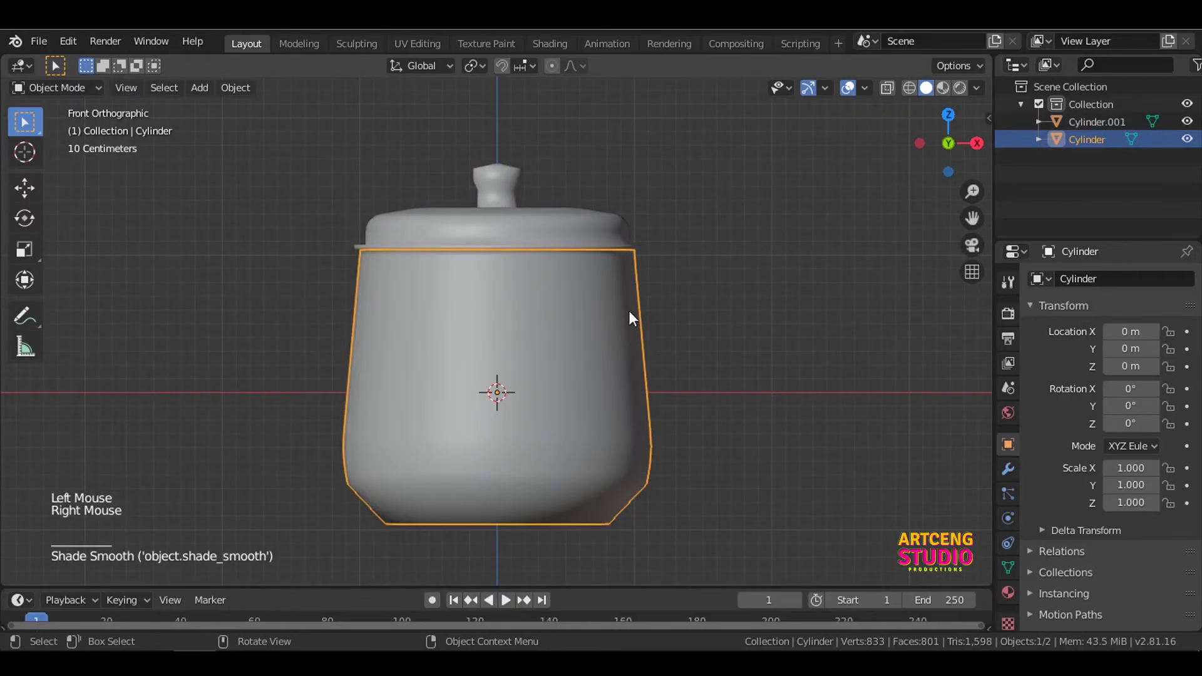
- Add a Nurbs Curve in top view and move it clear of the pot on the negative X side
middle_click_drag(629, 312, 577, 358)
key("grave")
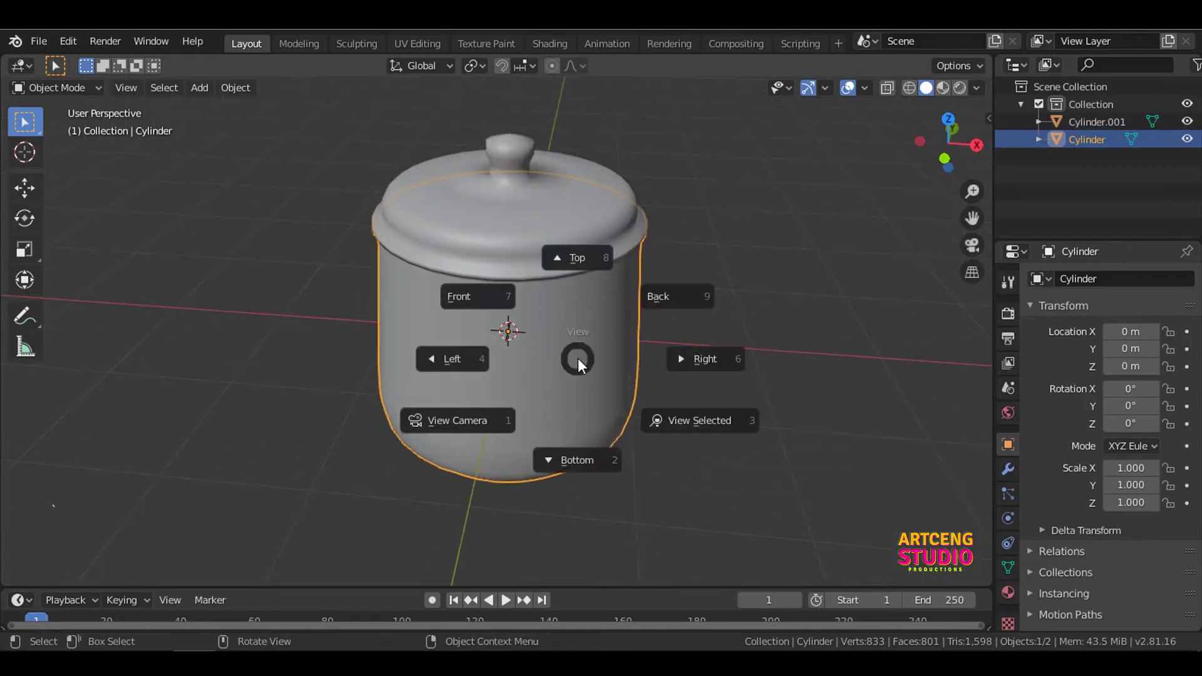
left_click(584, 269)
key("shift+a")
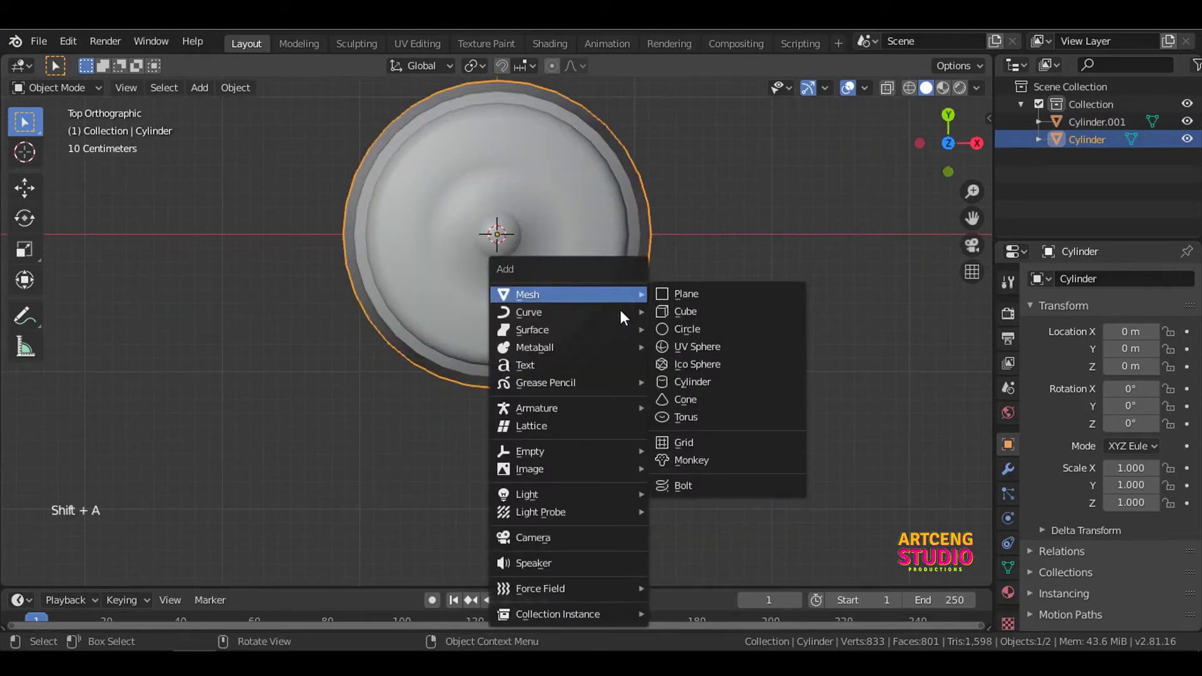
mouse_move(602, 311)
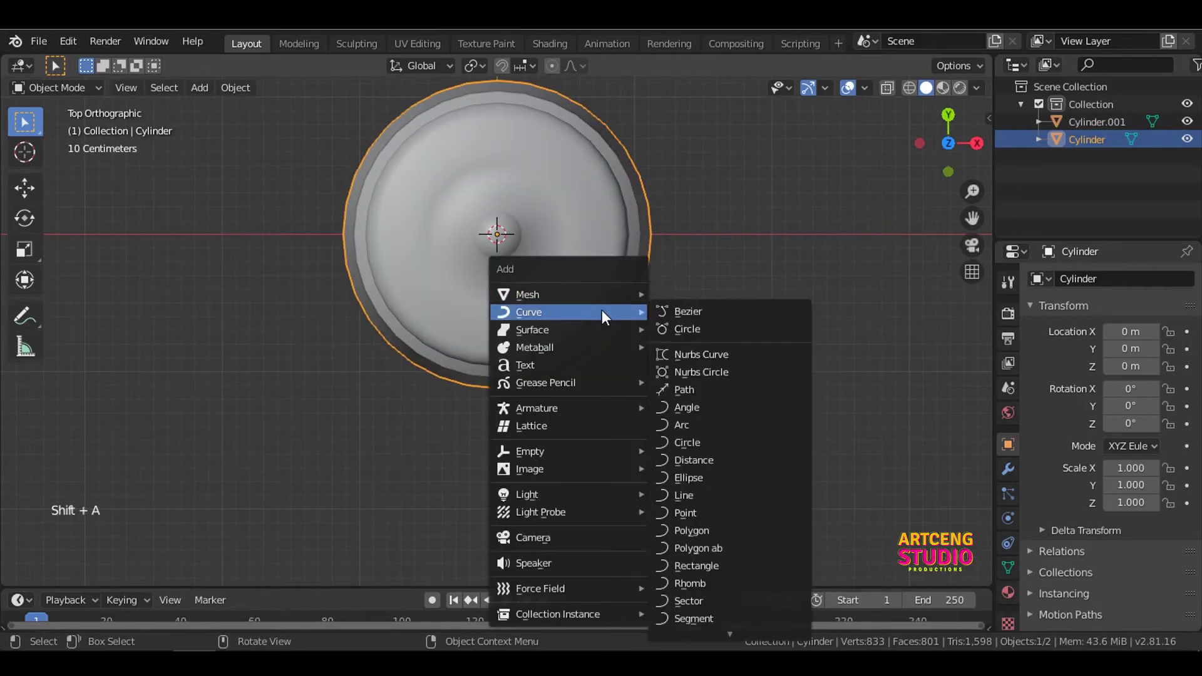
left_click(705, 356)
key("g")
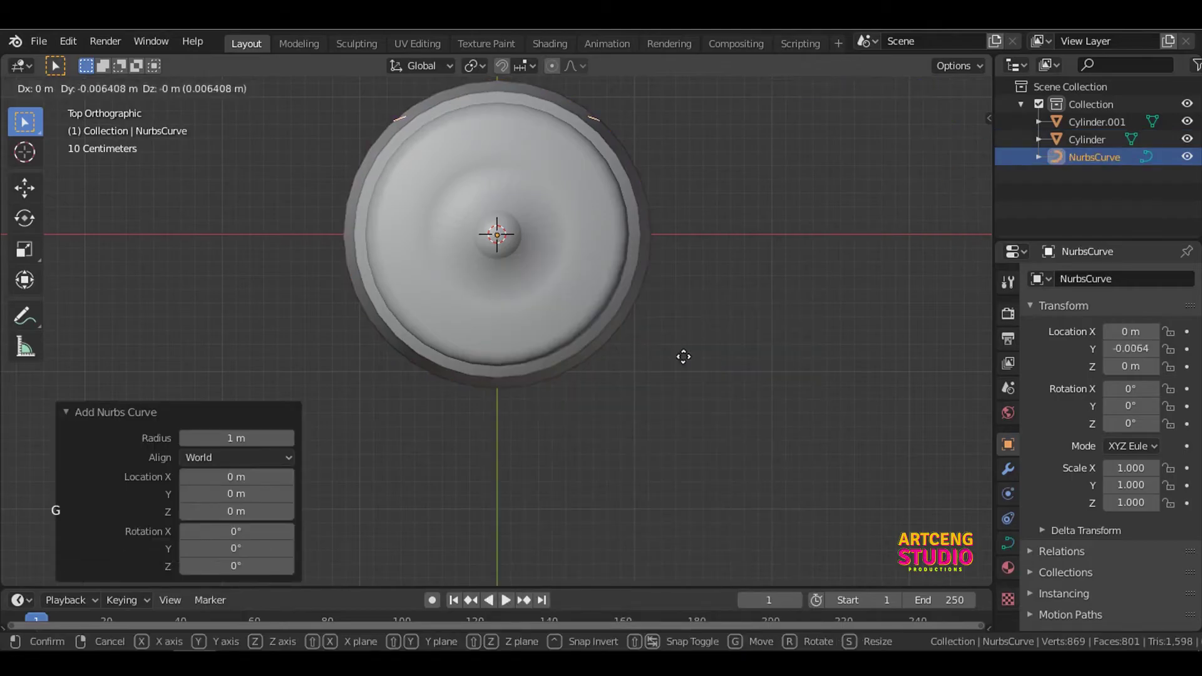
left_click(413, 463)
middle_click_drag(396, 421, 459, 367, "shift")
scroll(352, 388, "up", 2)
left_click(62, 469)
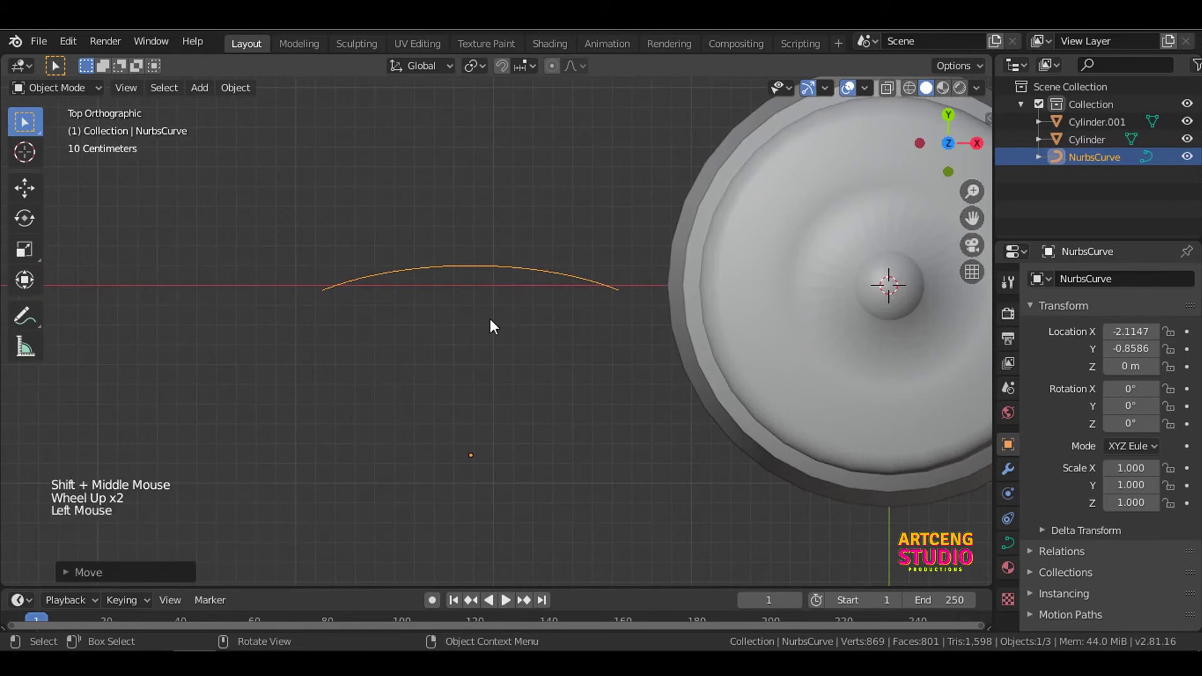
- Subdivide the curve's control points in Edit Mode and move the middle point outward along Y to raise the arch
key("Tab")
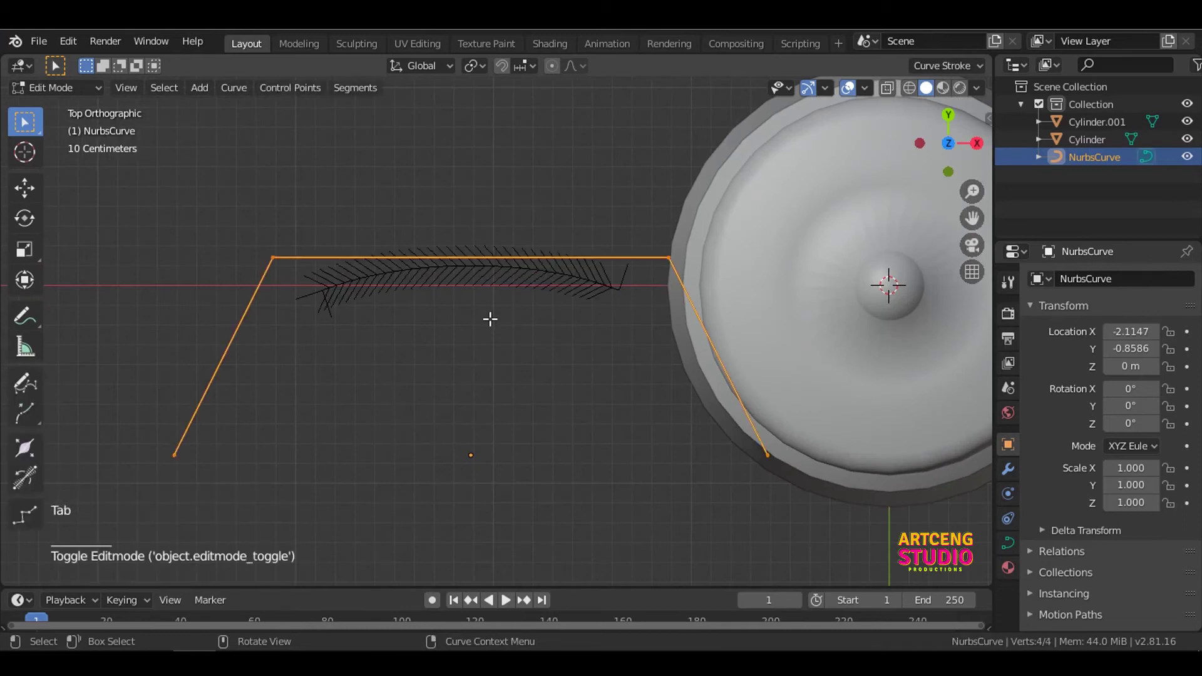
right_click(490, 319)
left_click(461, 182)
left_click(471, 257)
key("g")
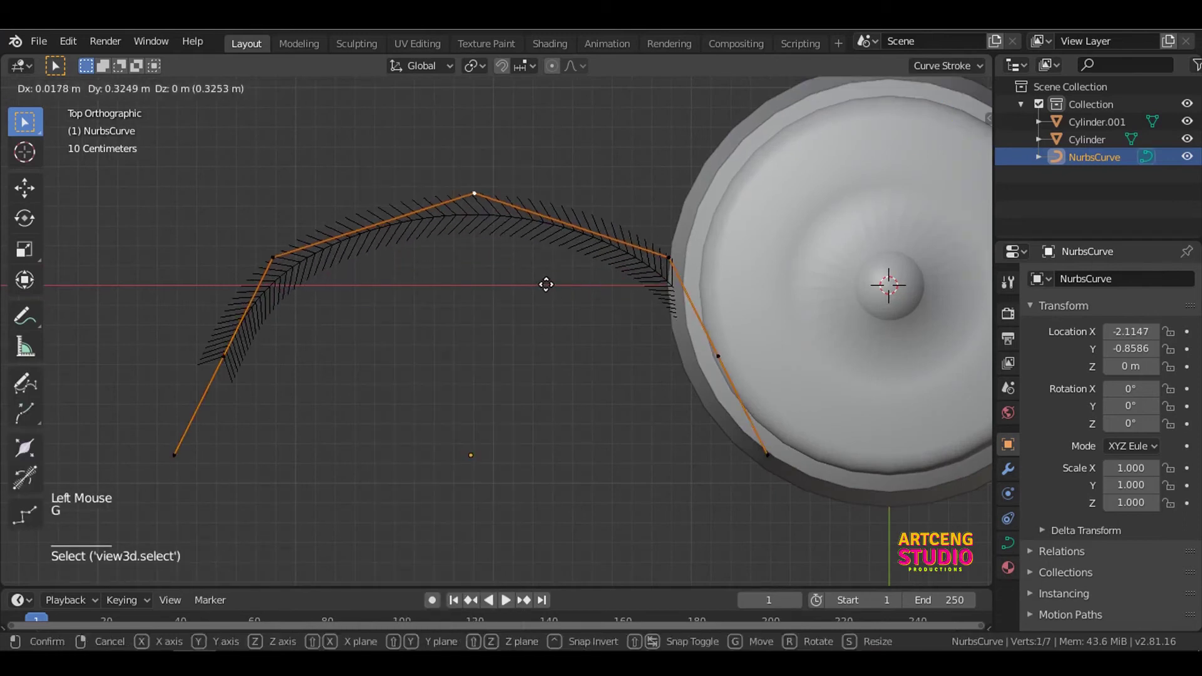
left_click(547, 238)
- Rotate the pair of control points at each end of the curve about 27° so both end segments run parallel to Y
left_click(768, 455)
left_click(718, 355, "shift")
key("r")
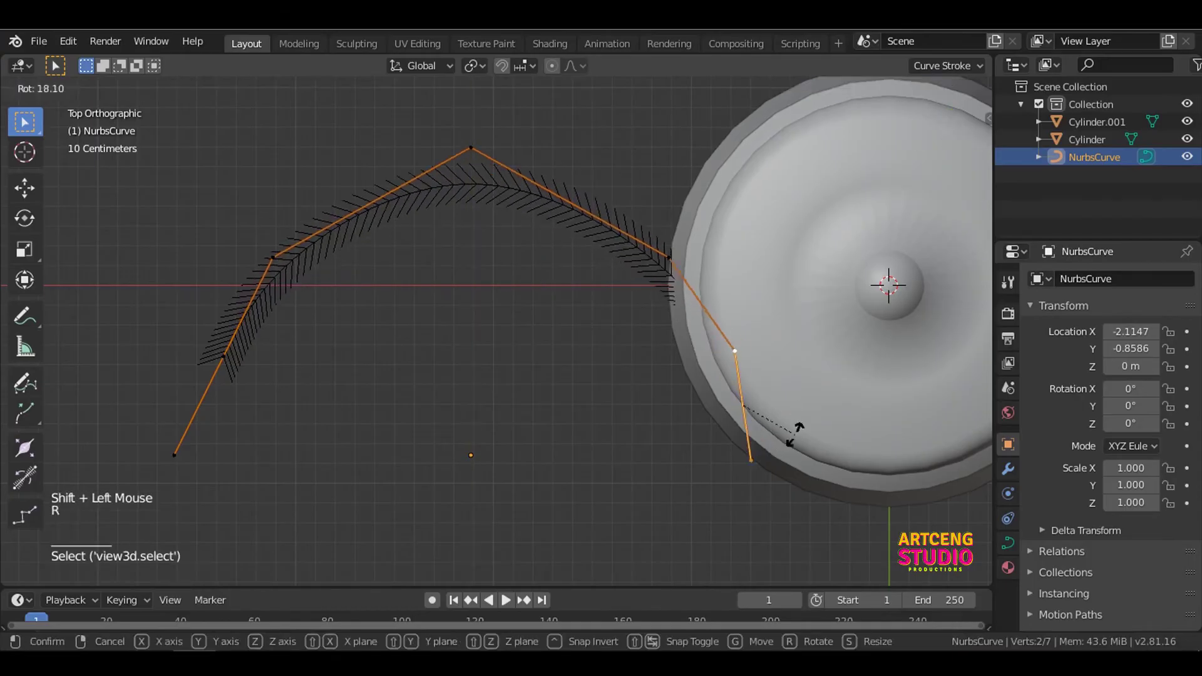
left_click(787, 431)
left_click(224, 355)
left_click(174, 454, "shift")
key("r")
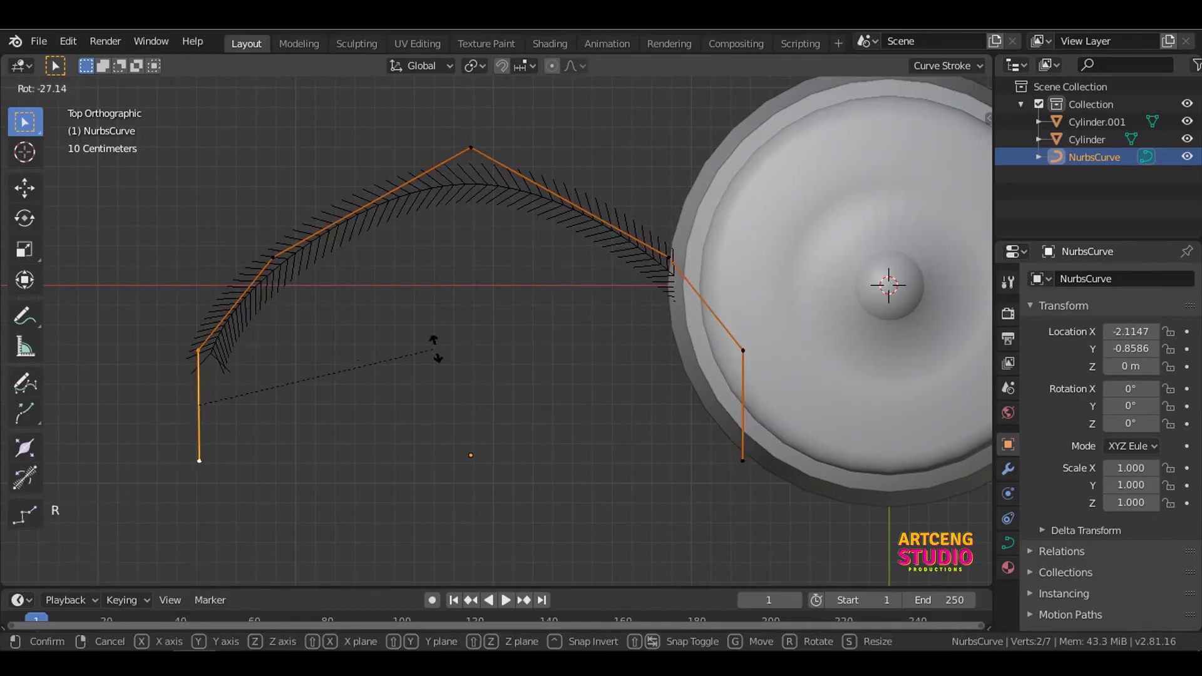
left_click(436, 348)
- Scale the whole curve narrower along X, lower its peak control point for a rounder arch, and return to Object Mode
key("a")
key("s")
key("x")
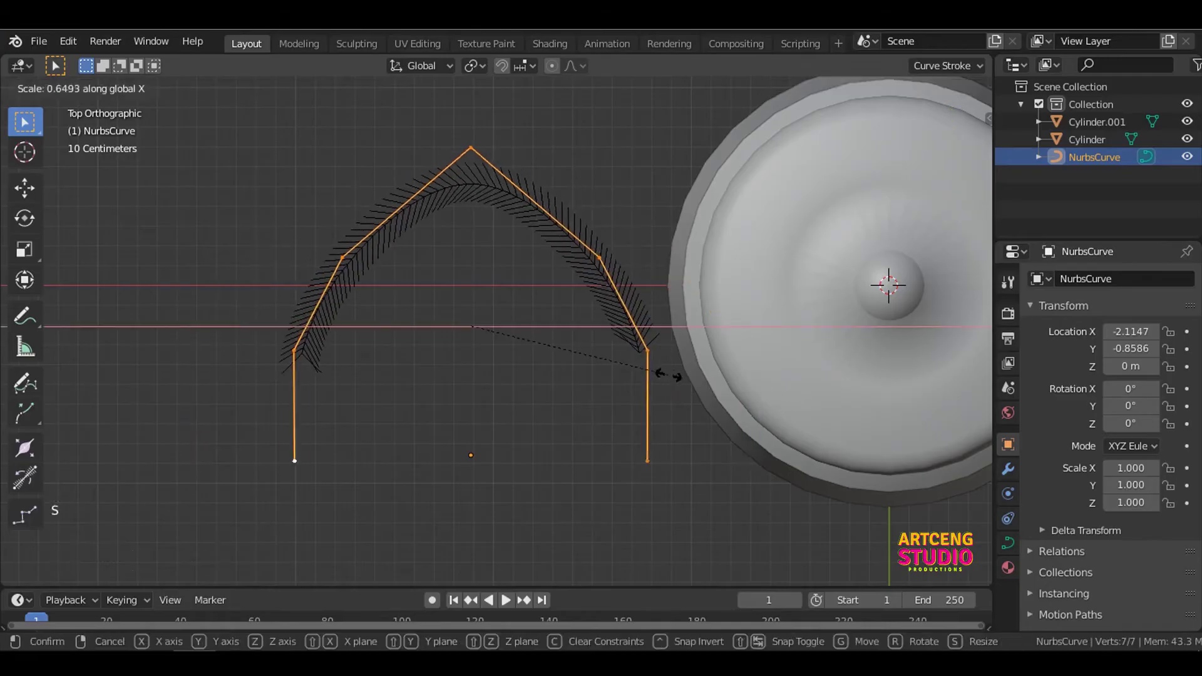
left_click(595, 314)
left_click(554, 257)
key("g")
left_click(553, 301)
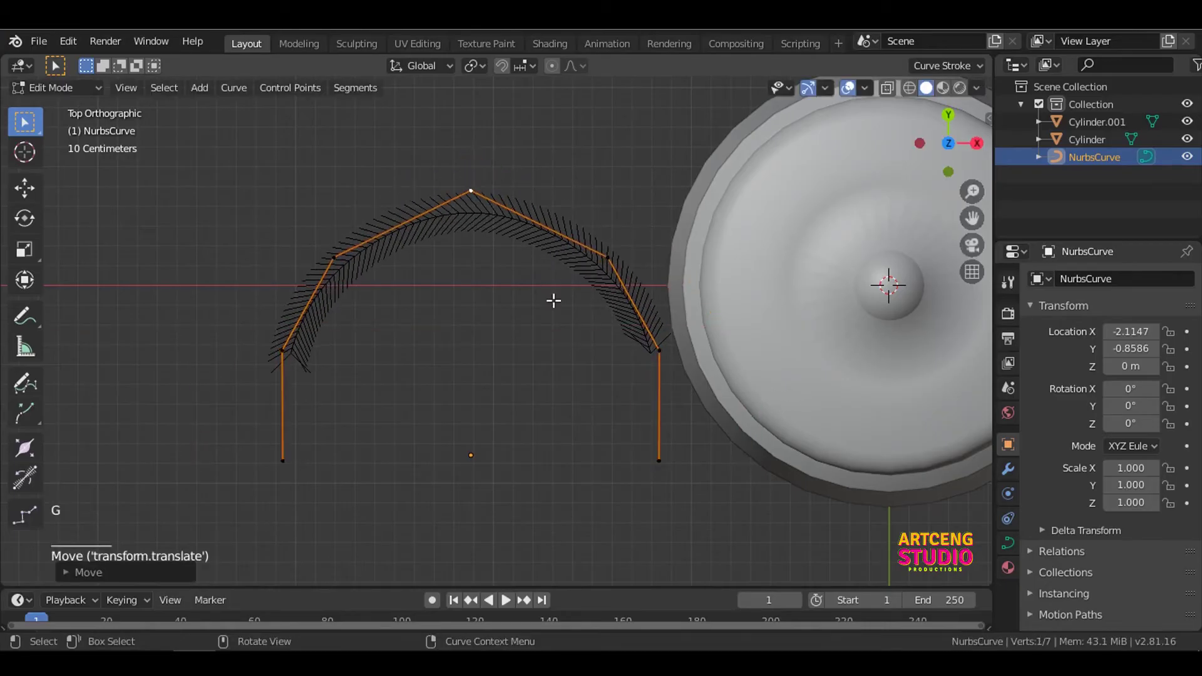
key("Tab")
- Rotate the curve 90° about Y and 90° about Z so it stands upright with its opening facing the pot
key("grave")
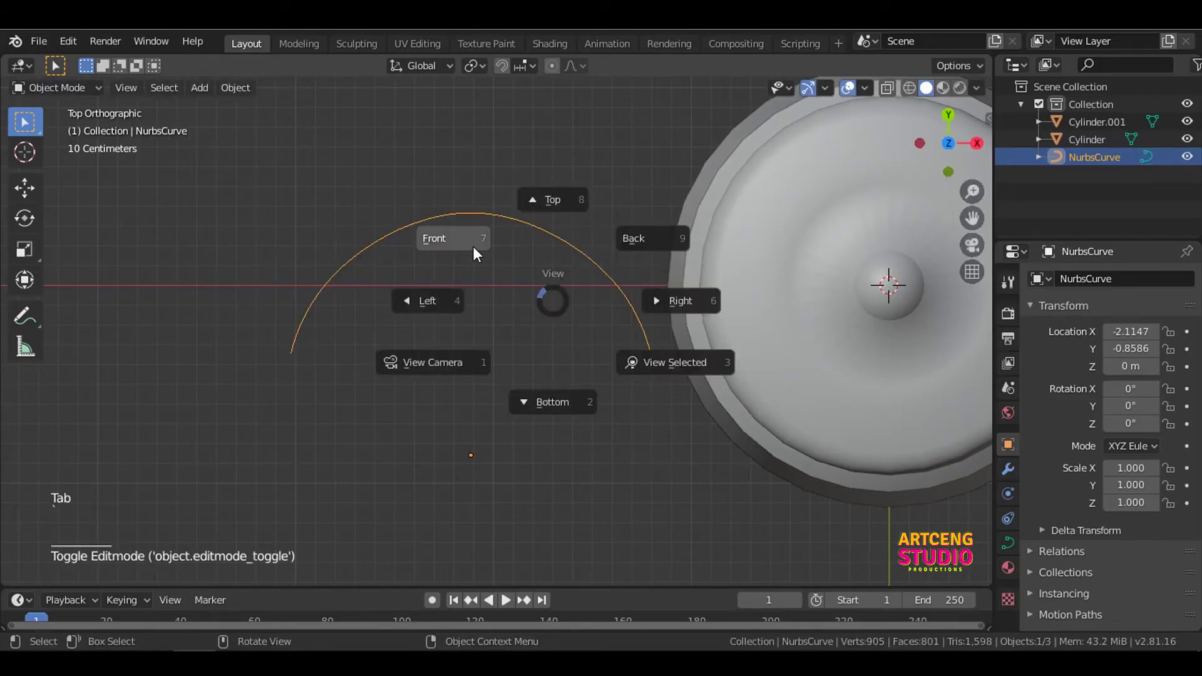
left_click(472, 246)
type("r")
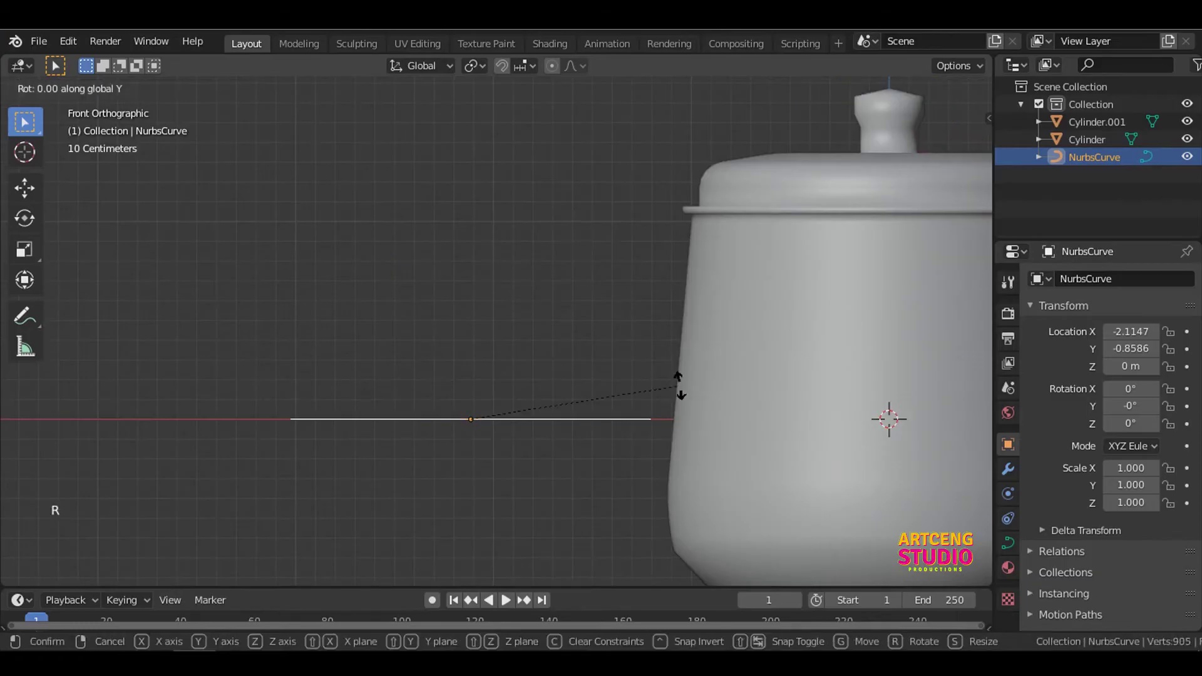
type("y90")
key("Return")
key("z")
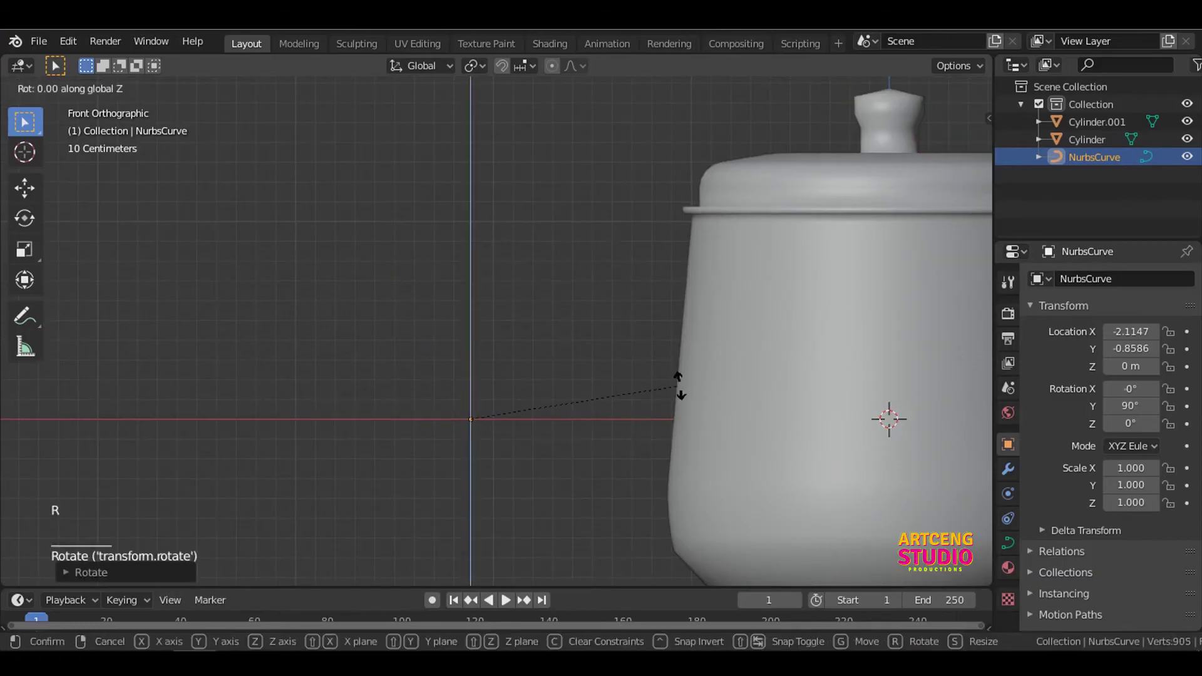
key("Return")
scroll(476, 394, "down", 2)
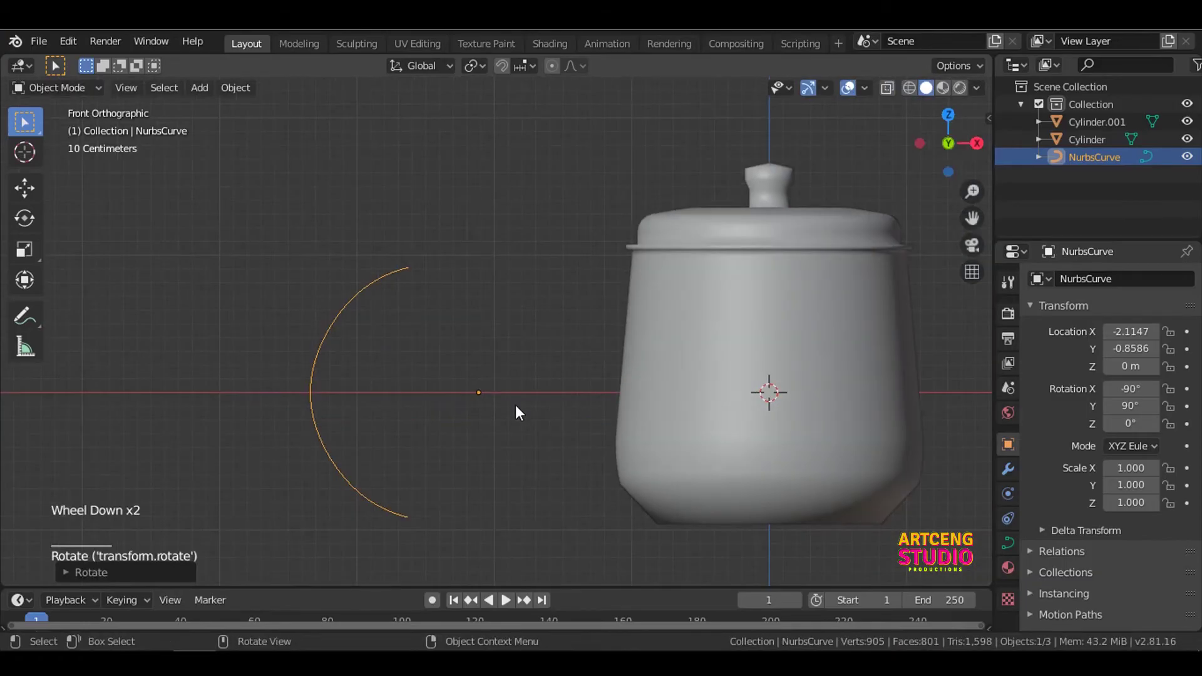
- Move the curve about 1.6 m along X so its open ends meet the pot's side
key("g")
key("x")
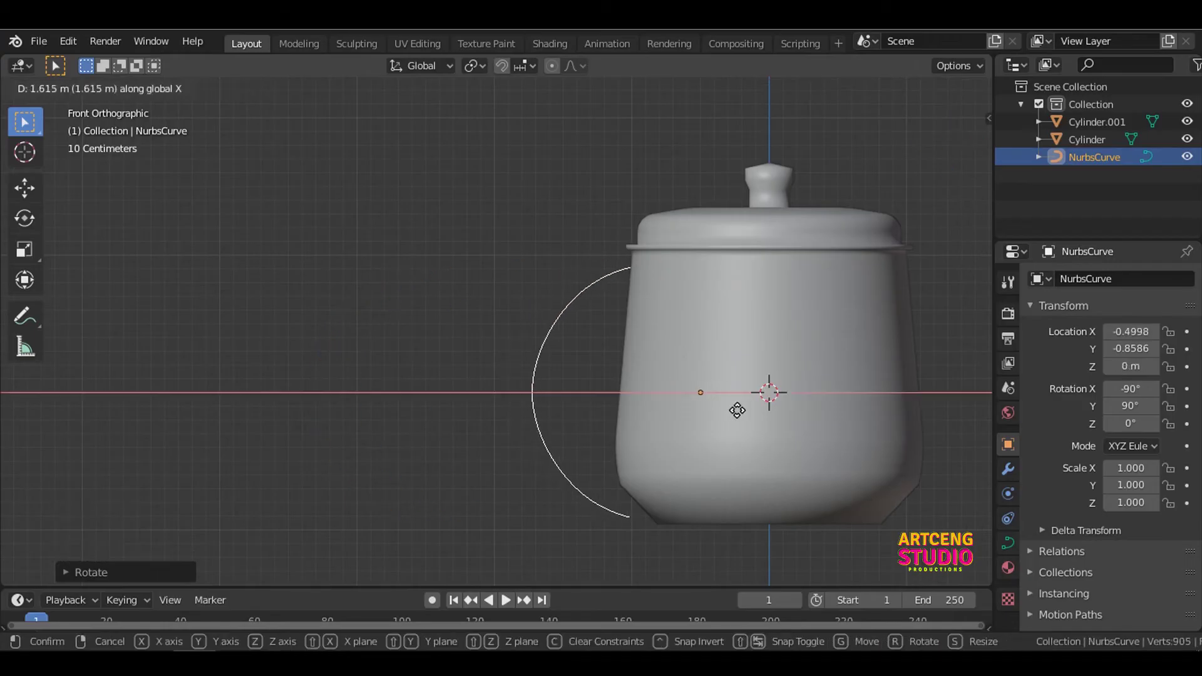
left_click(737, 410)
- In Edit Mode, raise the handle curve's lower end points, then its lower bend and outermost control points
key("Tab")
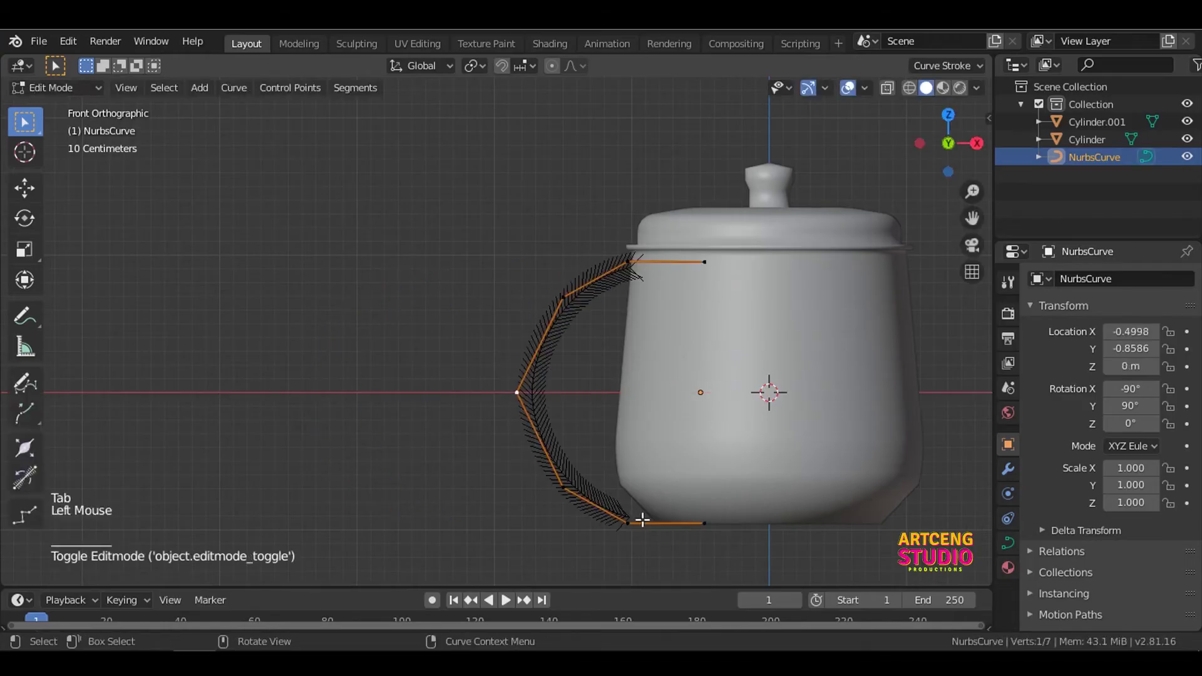
left_click(642, 520)
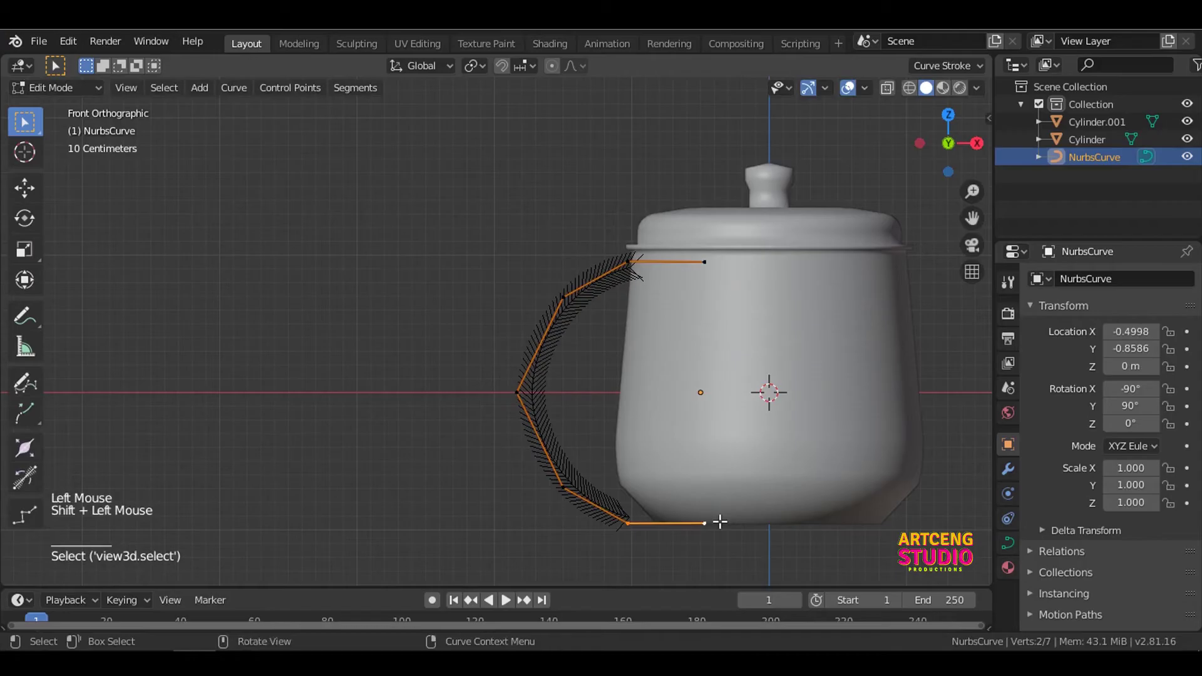
key("g")
left_click(712, 457)
left_click(622, 461)
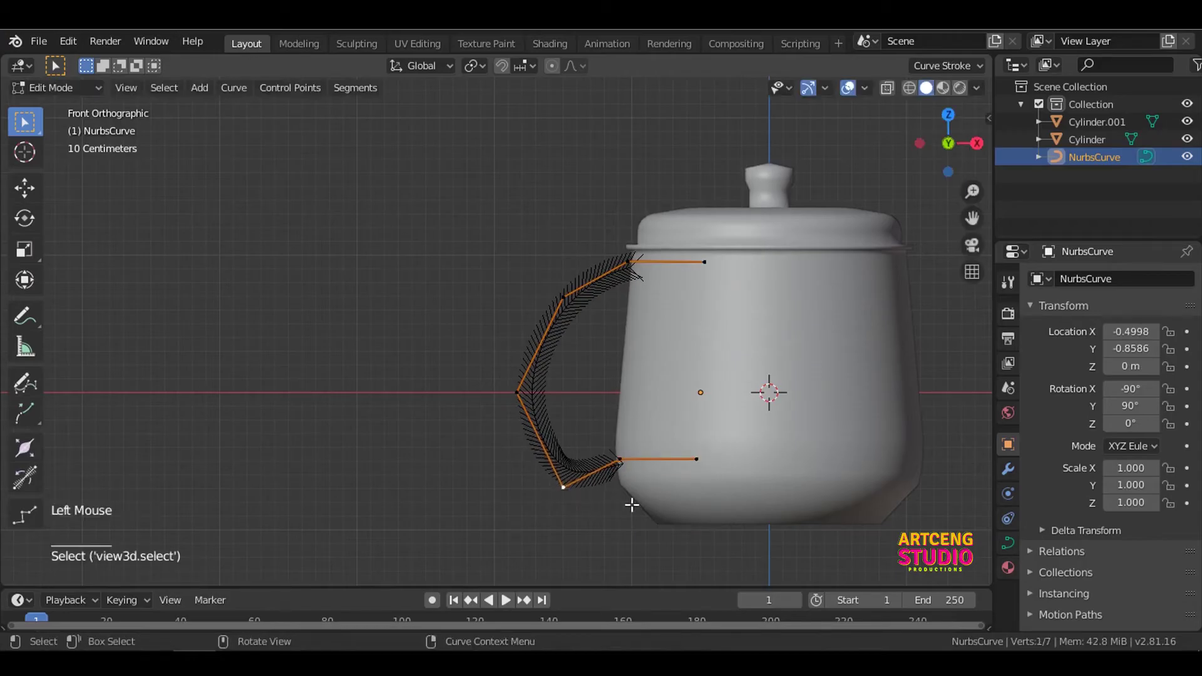
key("g")
left_click(625, 350)
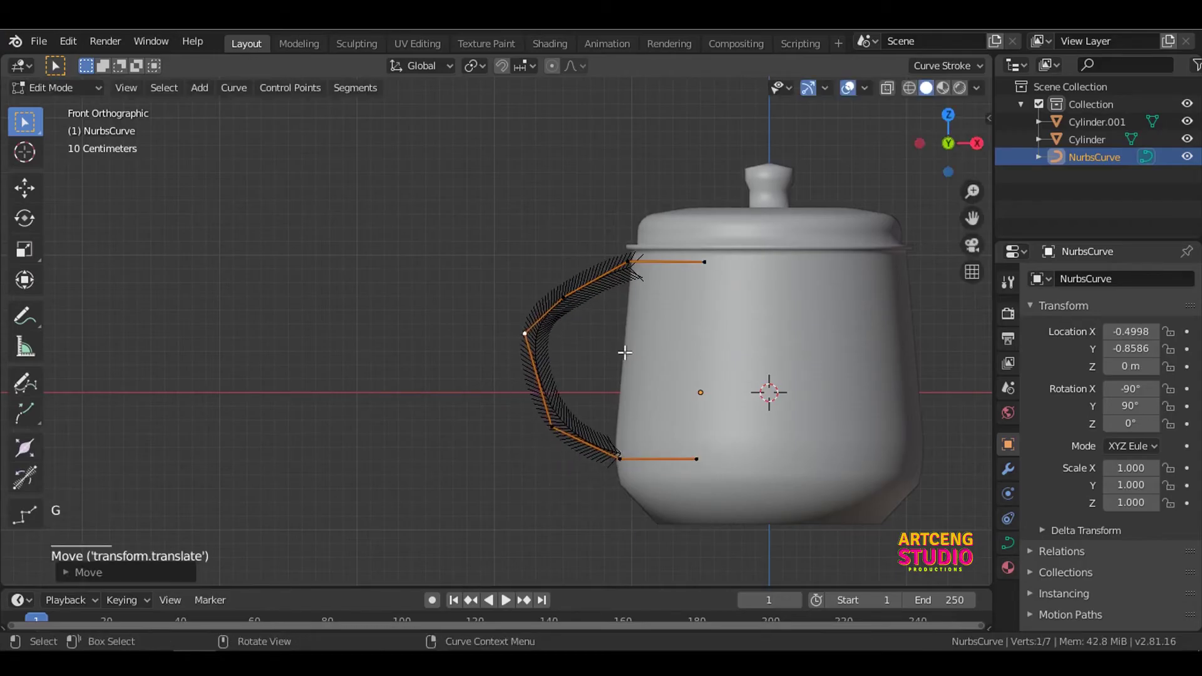
- Lower the handle curve's two upper end points, raise its upper bend point, and return to Object Mode
left_click(629, 262)
left_click(705, 262, "shift")
key("g")
left_click(722, 312)
left_click(566, 299)
key("g")
left_click(645, 301)
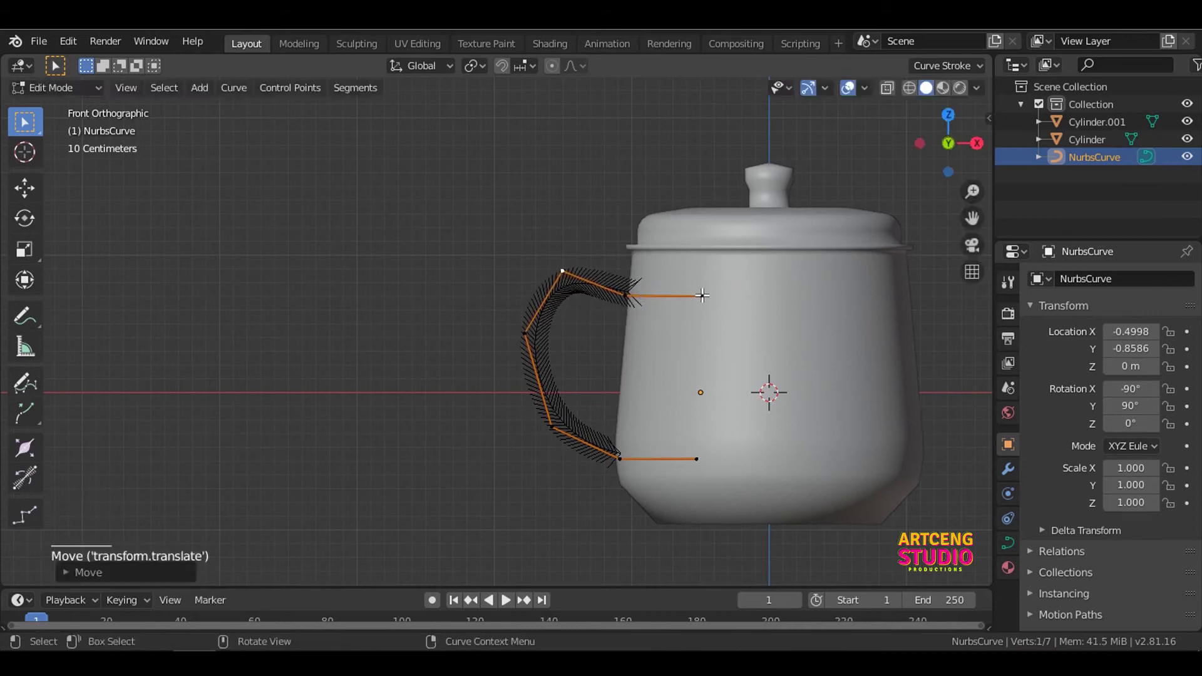
key("Tab")
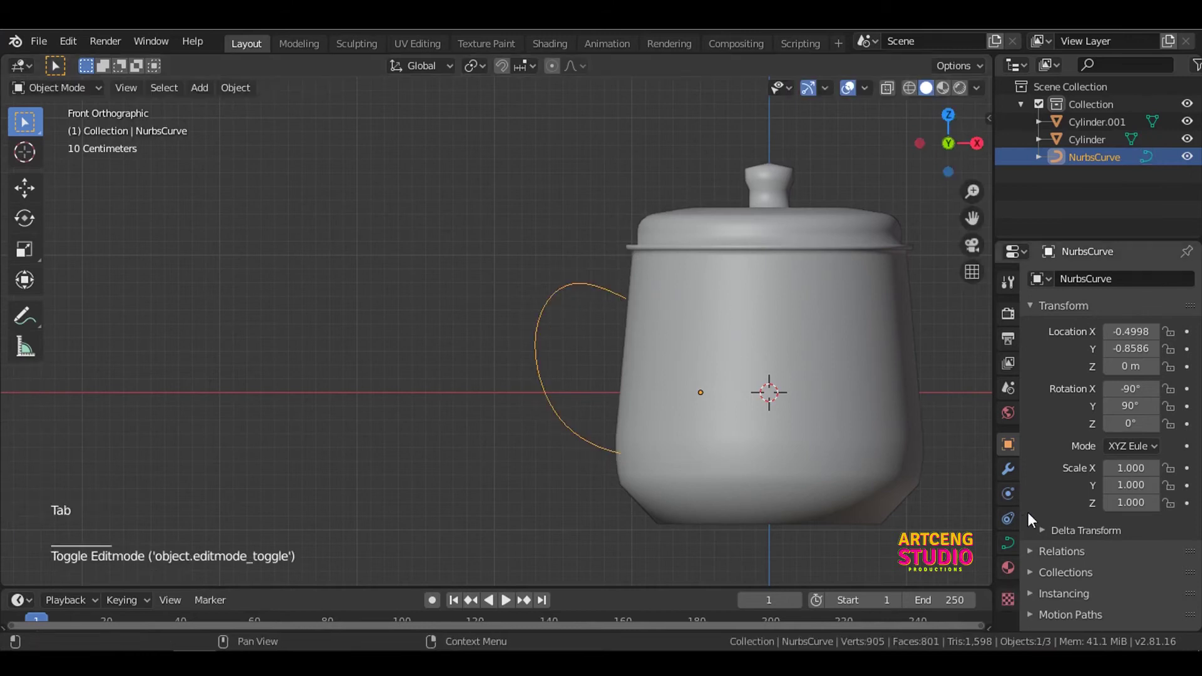
- Give the handle curve thickness with a bevel depth of 0.05 m and an extrude of 0.07 m
left_click(1008, 543)
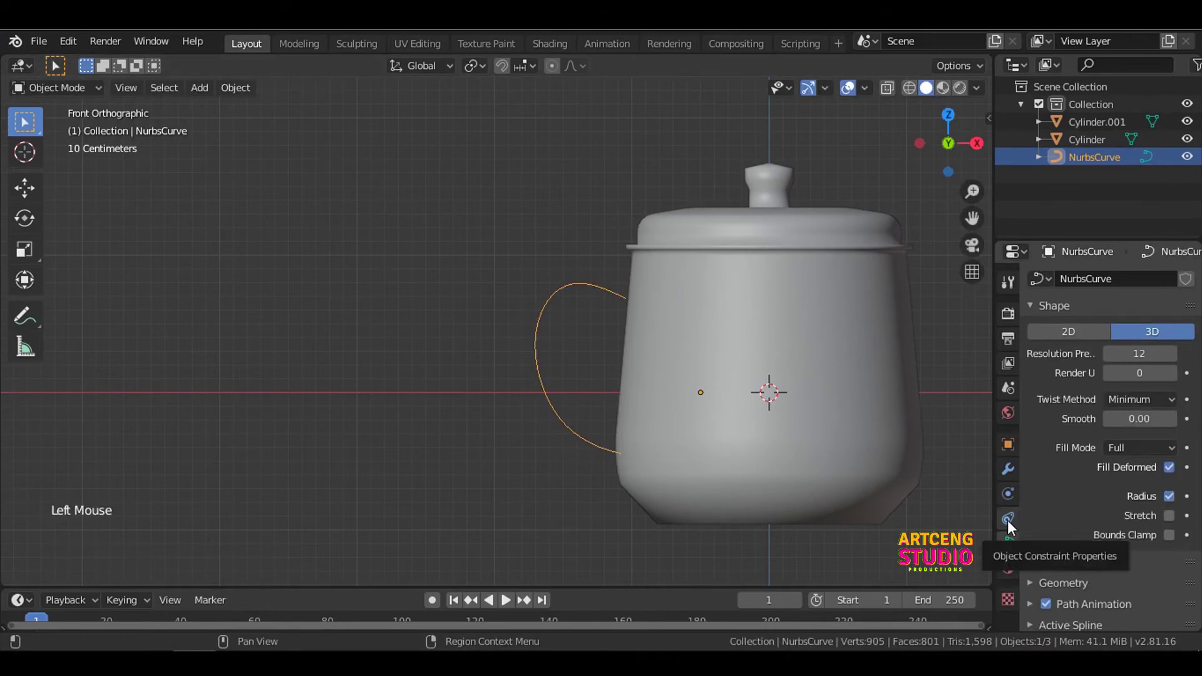
left_click(1029, 582)
scroll(1047, 581, "down", 8)
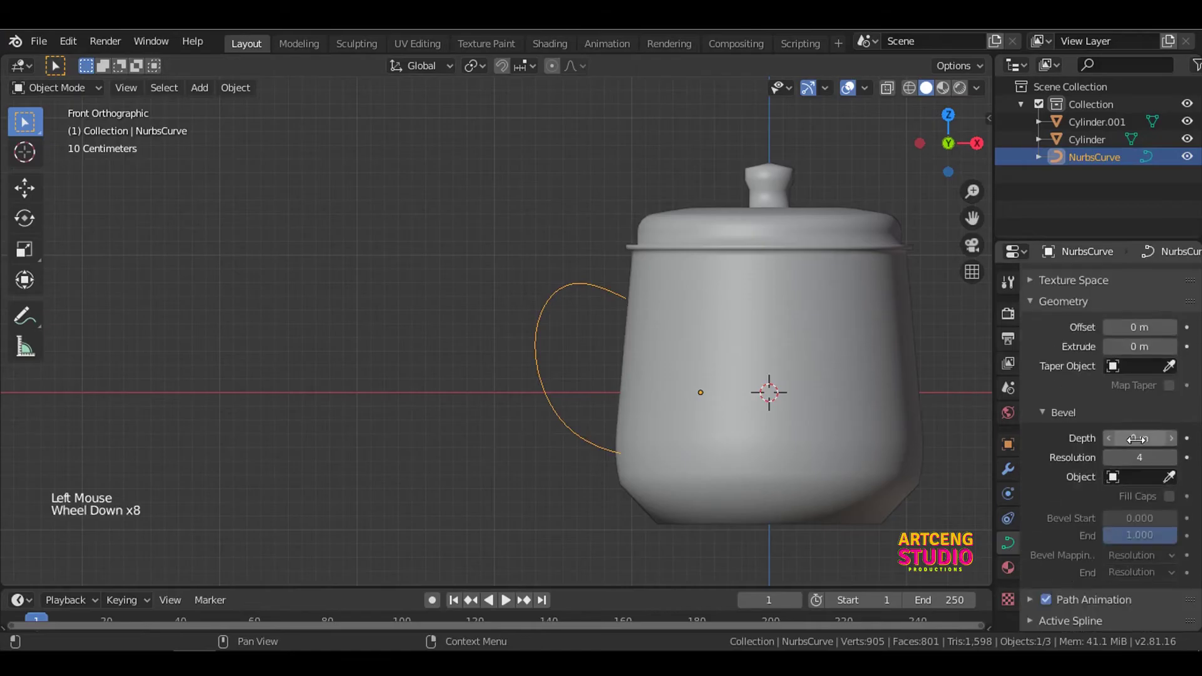
left_click_drag(1135, 438, 1157, 438)
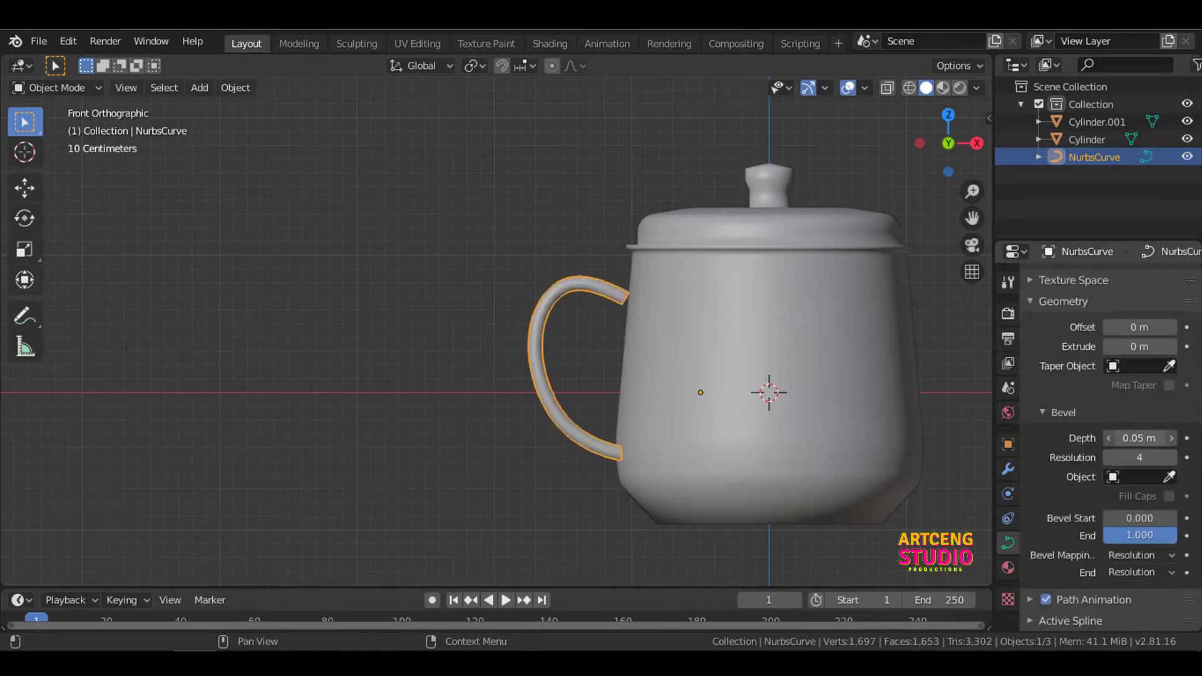
middle_click_drag(640, 355, 799, 422)
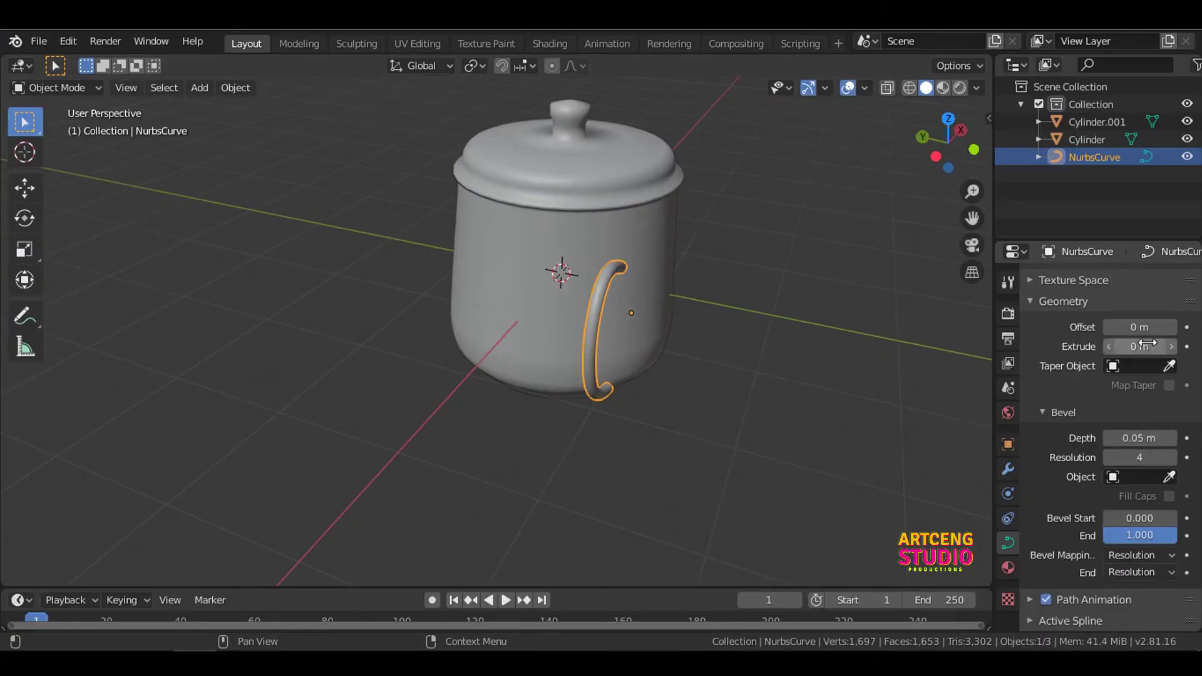
left_click_drag(1139, 346, 1152, 346)
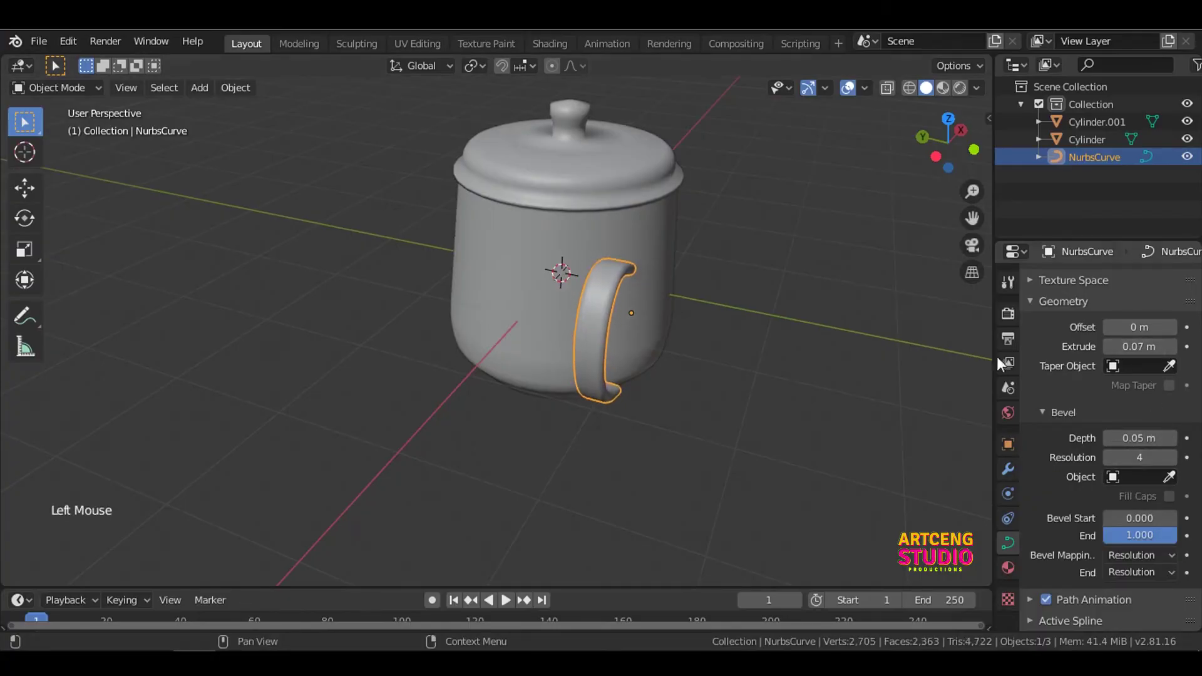
- Move the handle curve about 0.8 m along Y so it is centred on the pot, and return to solid shading
mouse_move(689, 406)
middle_mouse_down()
mouse_move(638, 445)
mouse_move(456, 303)
mouse_move(638, 348)
mouse_move(758, 347)
middle_mouse_up()
key("KP_3")
key("z")
left_click(475, 381)
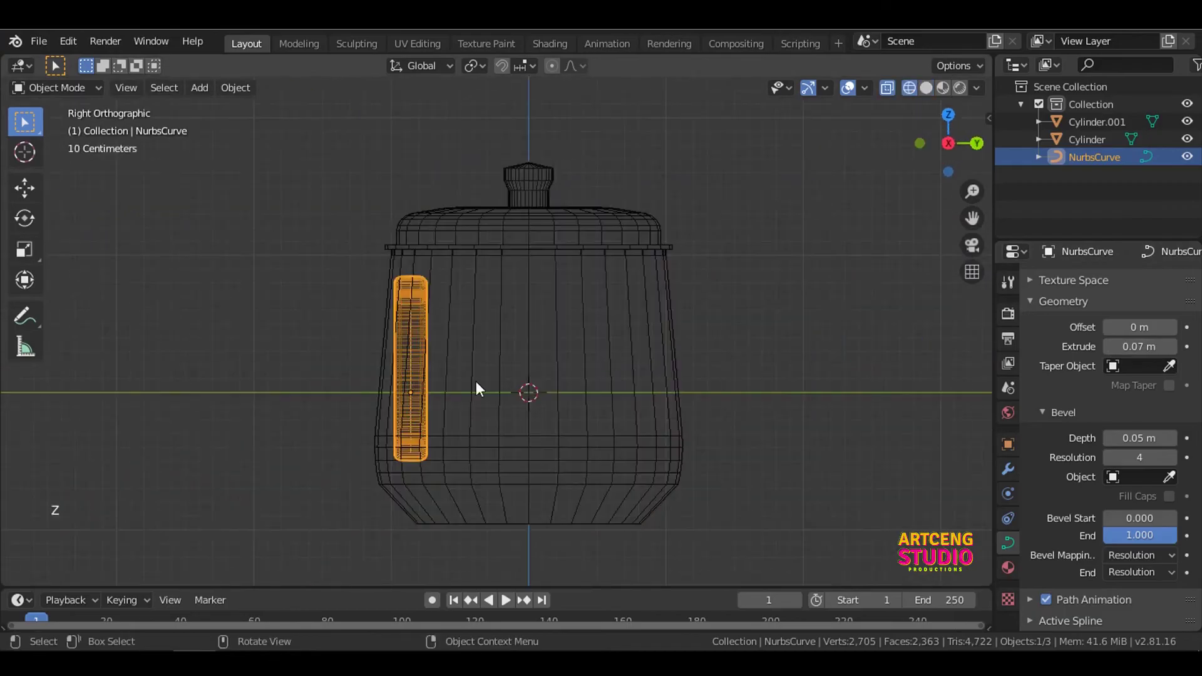
key("g")
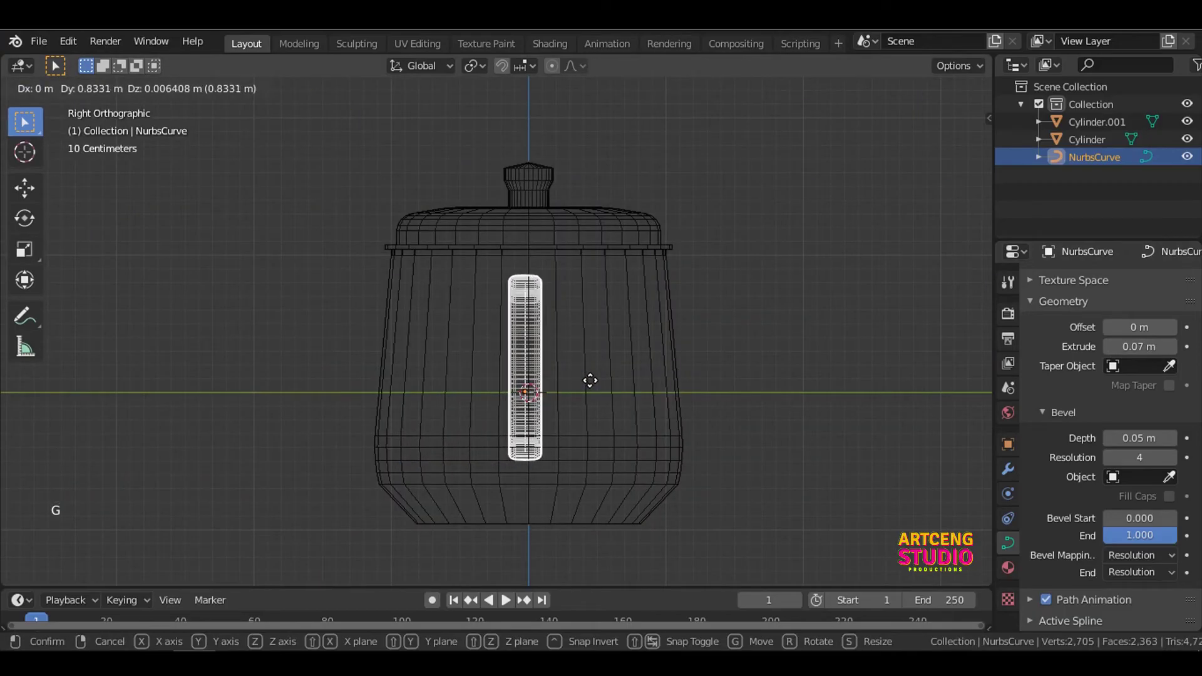
key("y")
left_click(594, 380)
mouse_move(594, 380)
middle_mouse_down()
mouse_move(695, 388)
mouse_move(542, 391)
mouse_move(573, 401)
middle_mouse_up()
scroll(688, 364, "down", 3)
key("z")
left_click(604, 409)
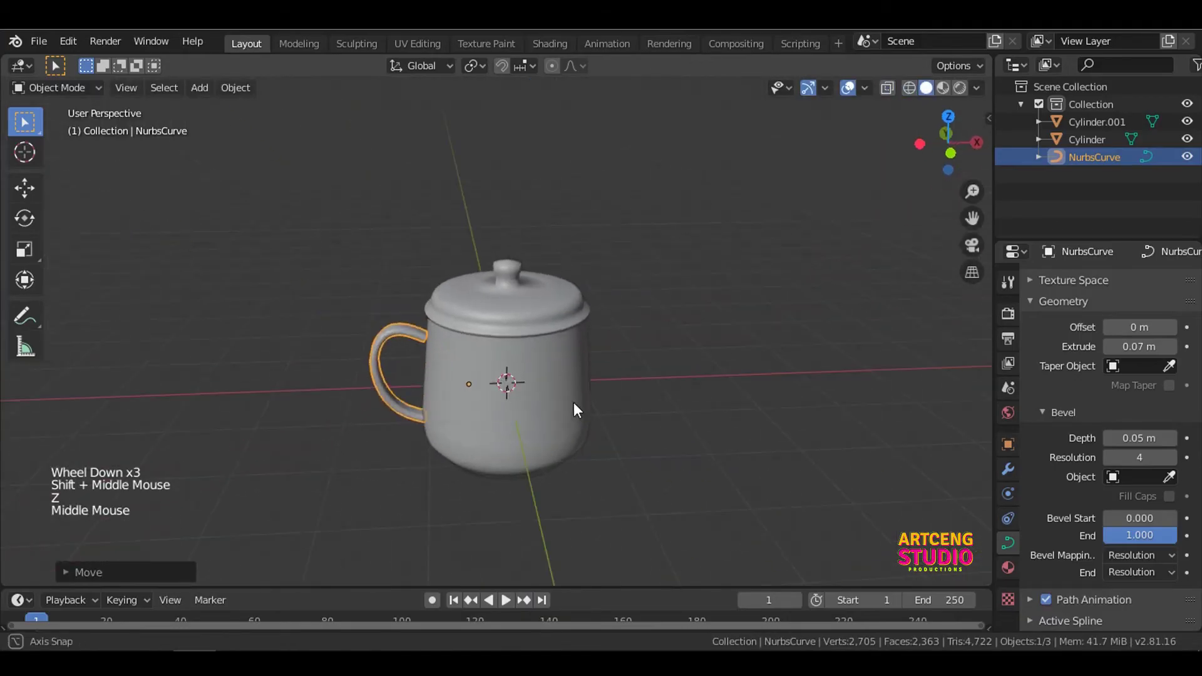
- In Edit Mode, move the handle curve's control point at the pot wall inward so the handle's upper end enters the pot
scroll(376, 418, "up", 2)
middle_click_drag(401, 434, 519, 253)
scroll(413, 371, "up", 2)
key("grave")
left_click(343, 368)
scroll(332, 396, "up", 3)
key("Tab")
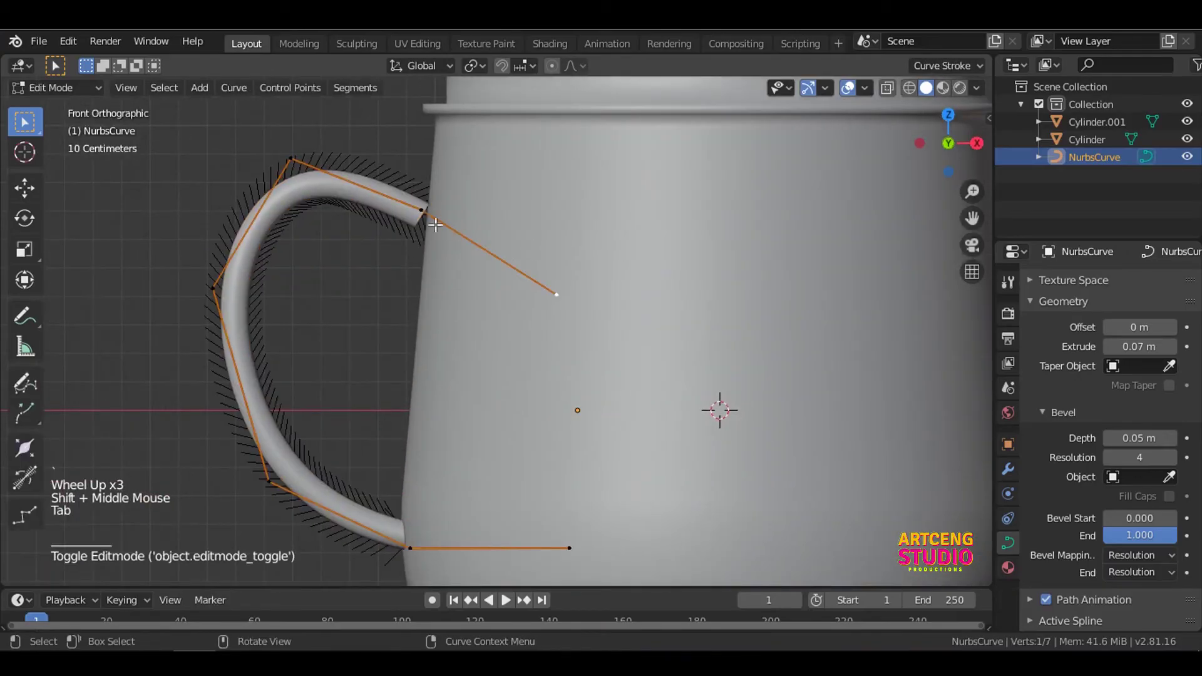
left_click(500, 256)
key("g")
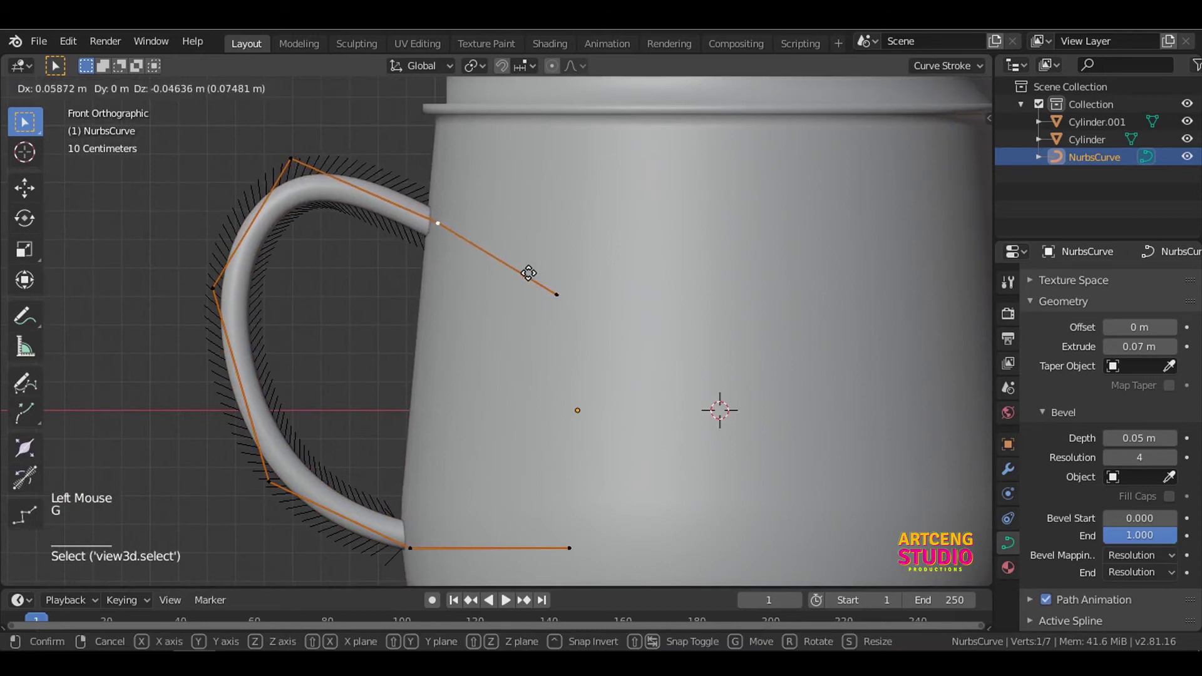
left_click(534, 279)
key("Tab")
- Add a Bezier curve in top view and move it about 2.7 m along X, away from the pot opposite the handle
scroll(391, 281, "down", 4)
middle_click_drag(391, 281, 459, 356, "shift")
scroll(450, 316, "down", 1)
key("grave")
left_click(463, 268)
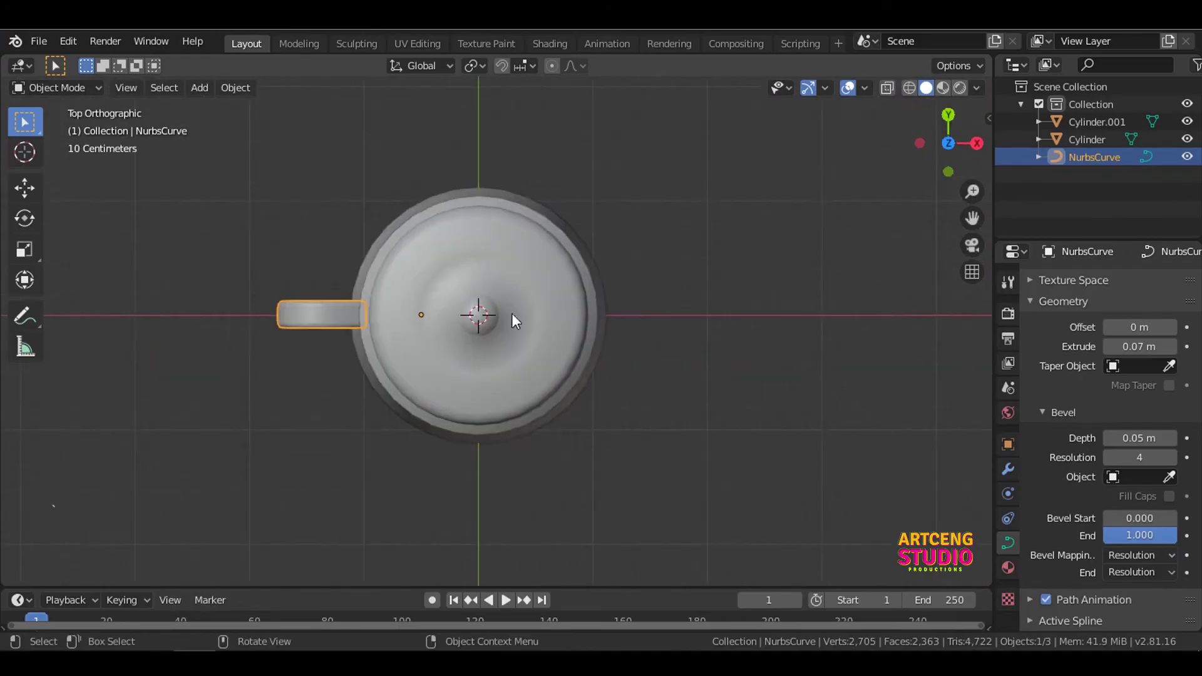
key("shift+a")
mouse_move(517, 305)
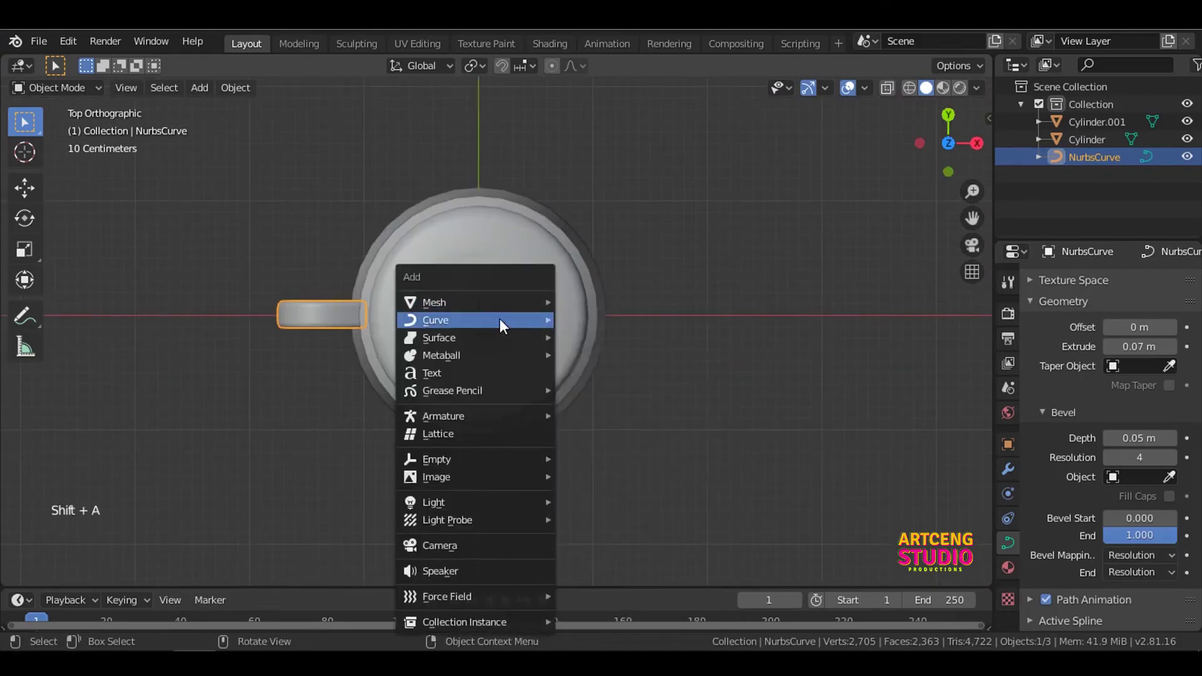
left_click(587, 318)
key("g")
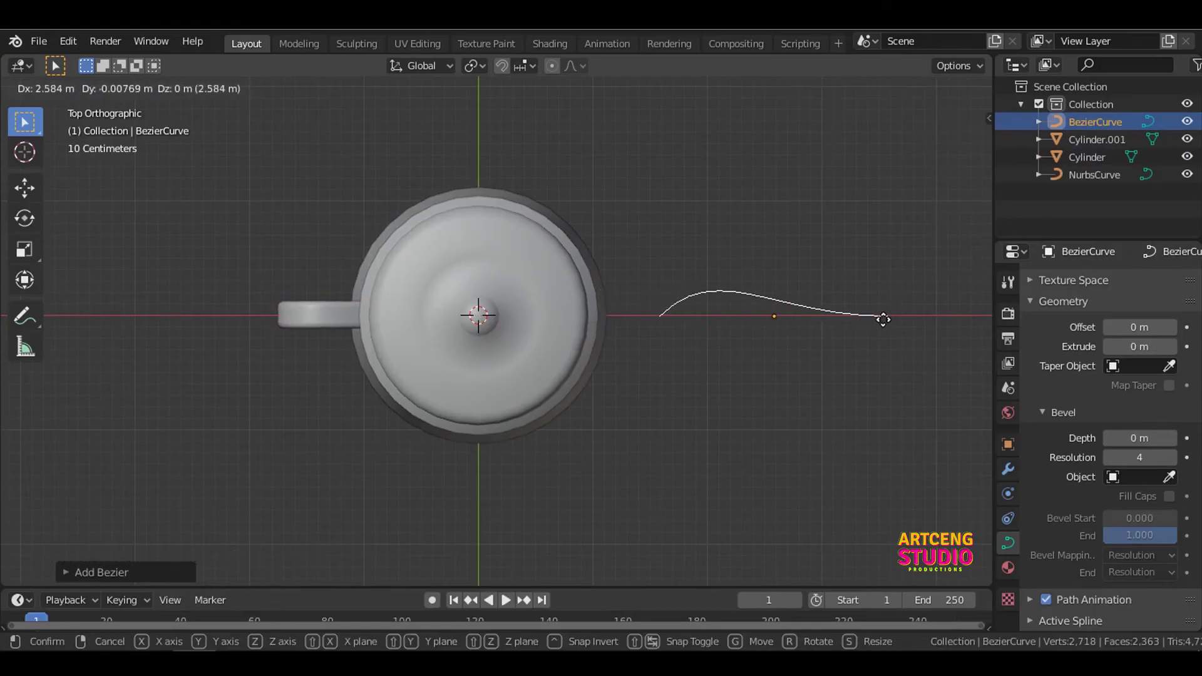
key("x")
left_click(894, 320)
- Switch to front view and rotate the Bezier curve 90° about the Y axis
middle_click_drag(894, 321, 636, 328, "shift")
key("grave")
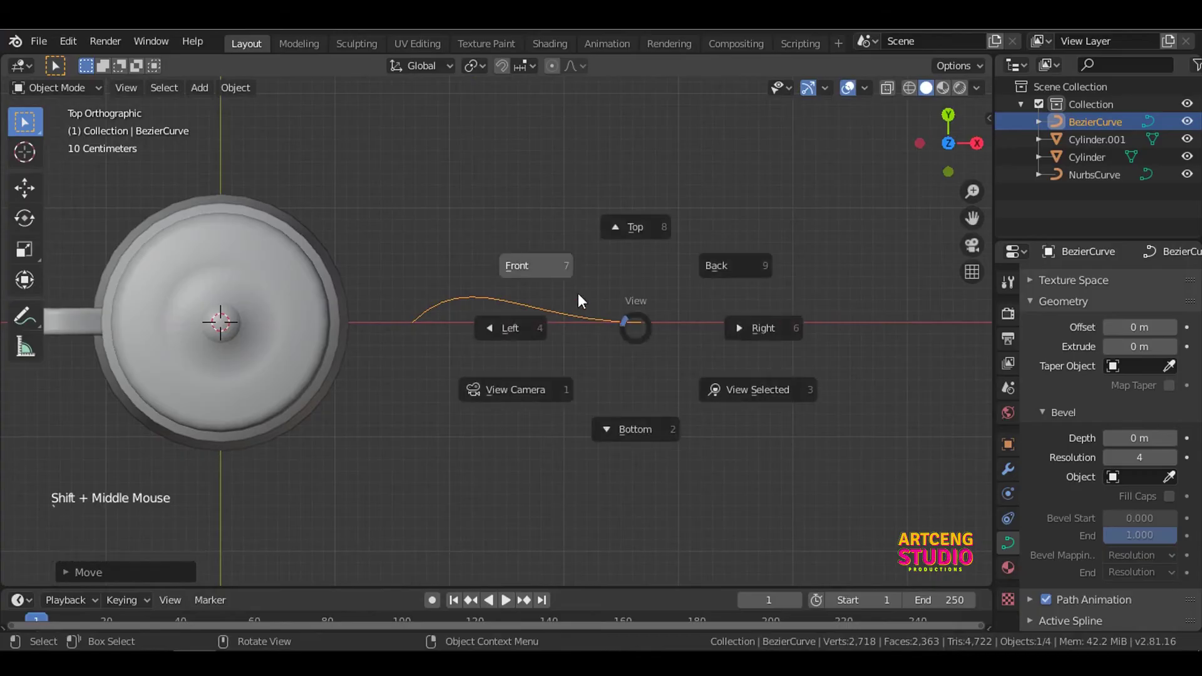
left_click(577, 293)
key("r")
key("y")
key("9")
key("0")
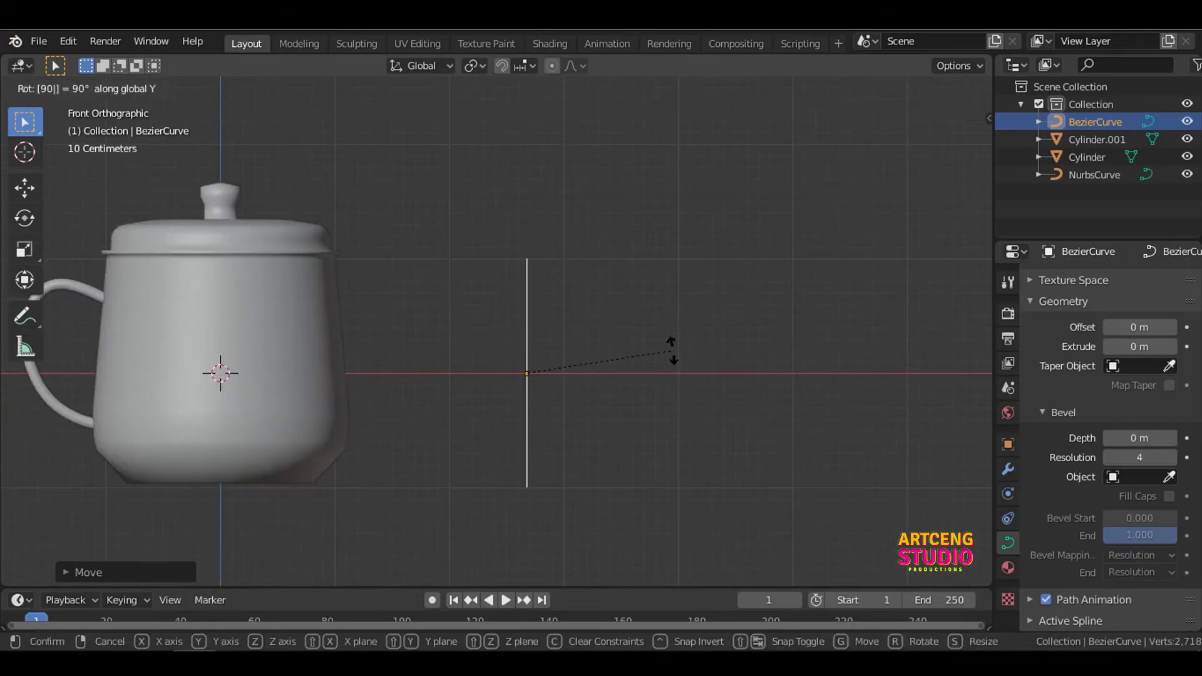
key("Return")
- Rotate the Bezier curve 90° about the Z axis and 180° about the X axis
key("r")
key("z")
key("9")
key("0")
key("Return")
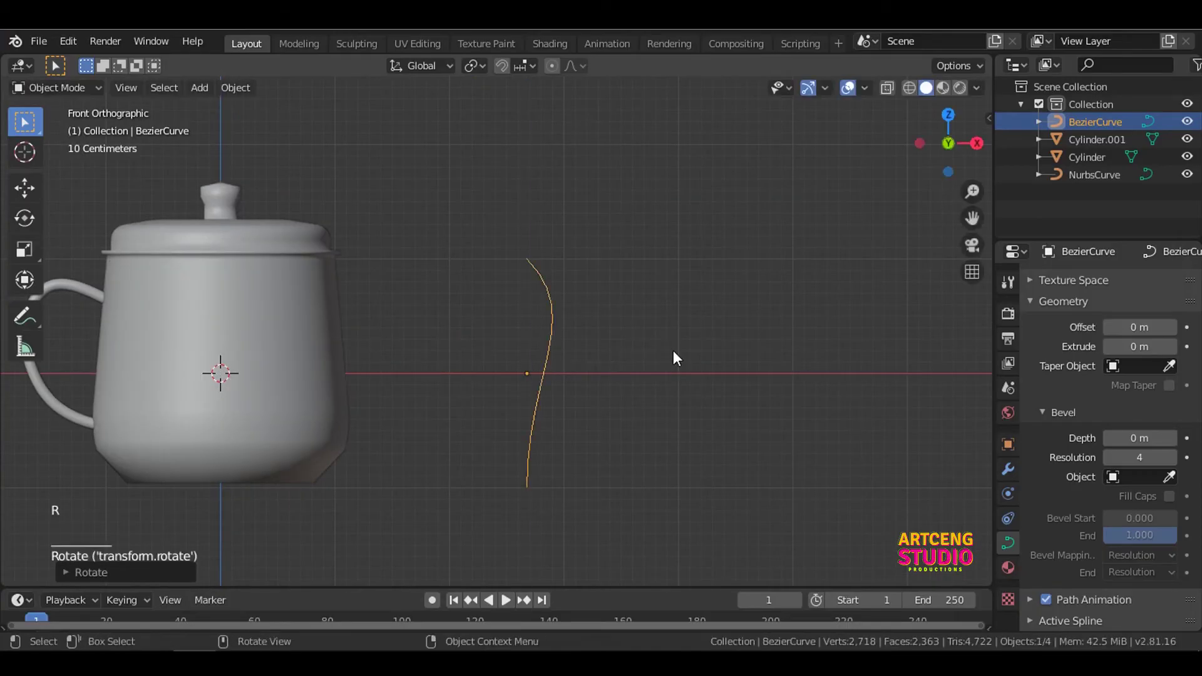
key("r")
key("x")
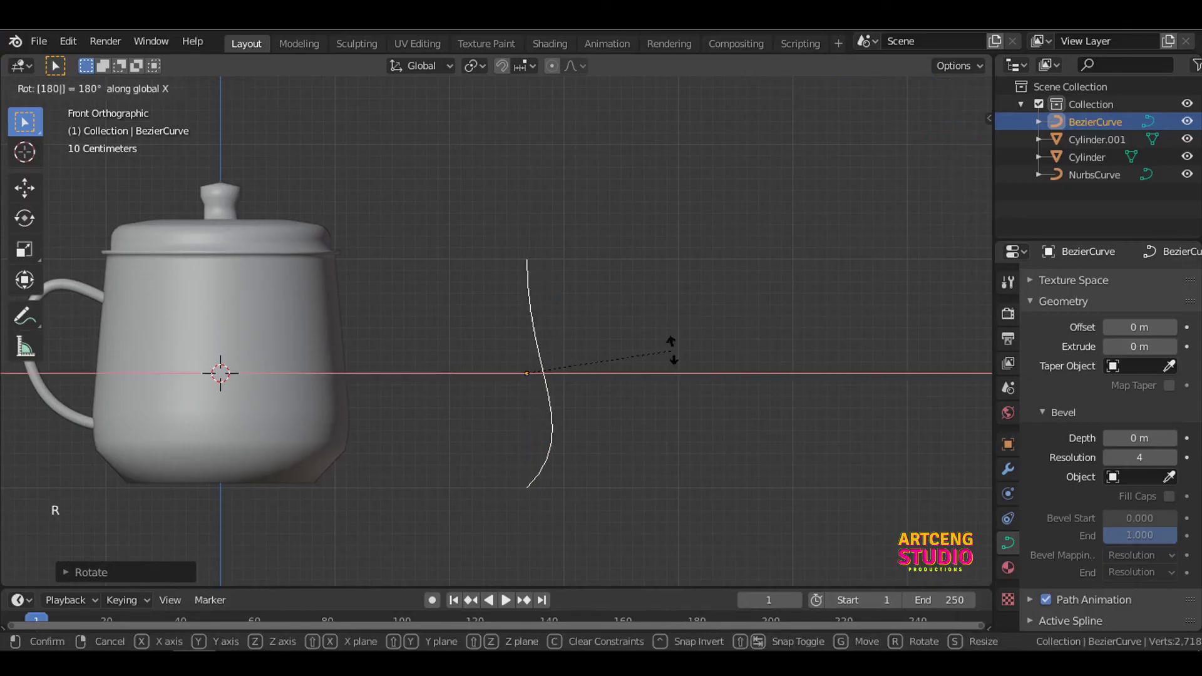
key("Return")
- In Edit Mode, raise the Bezier curve's lower end point and rotate its handles to horizontal
key("Tab")
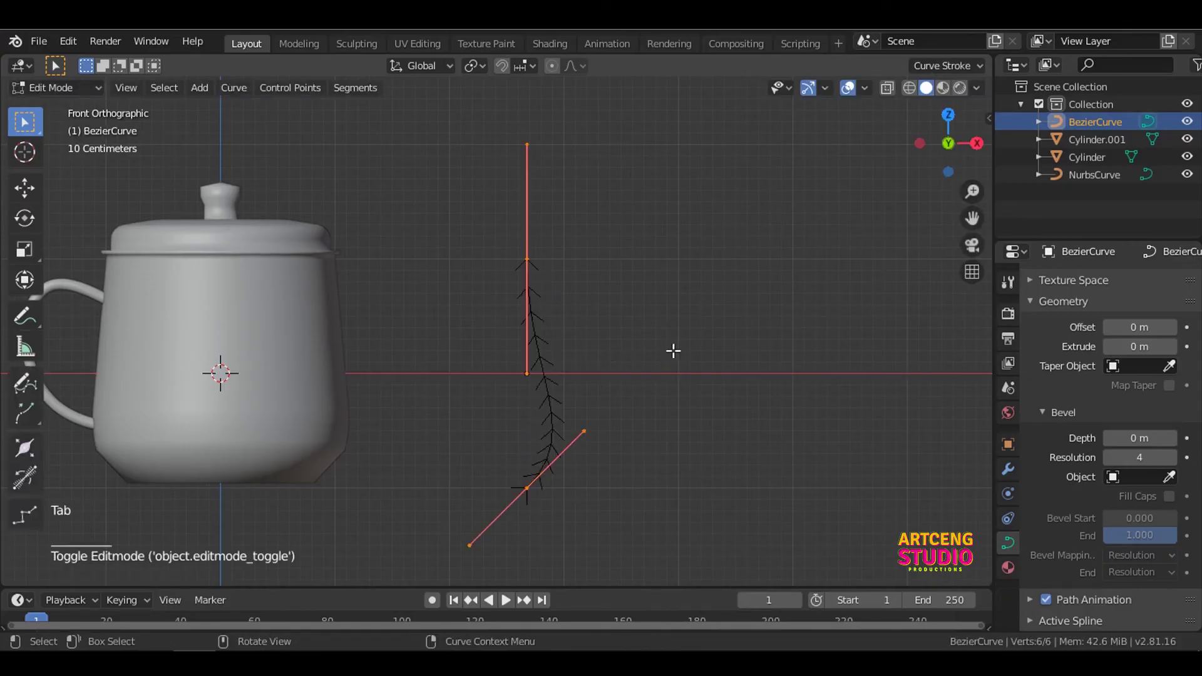
left_click(527, 491)
key("g")
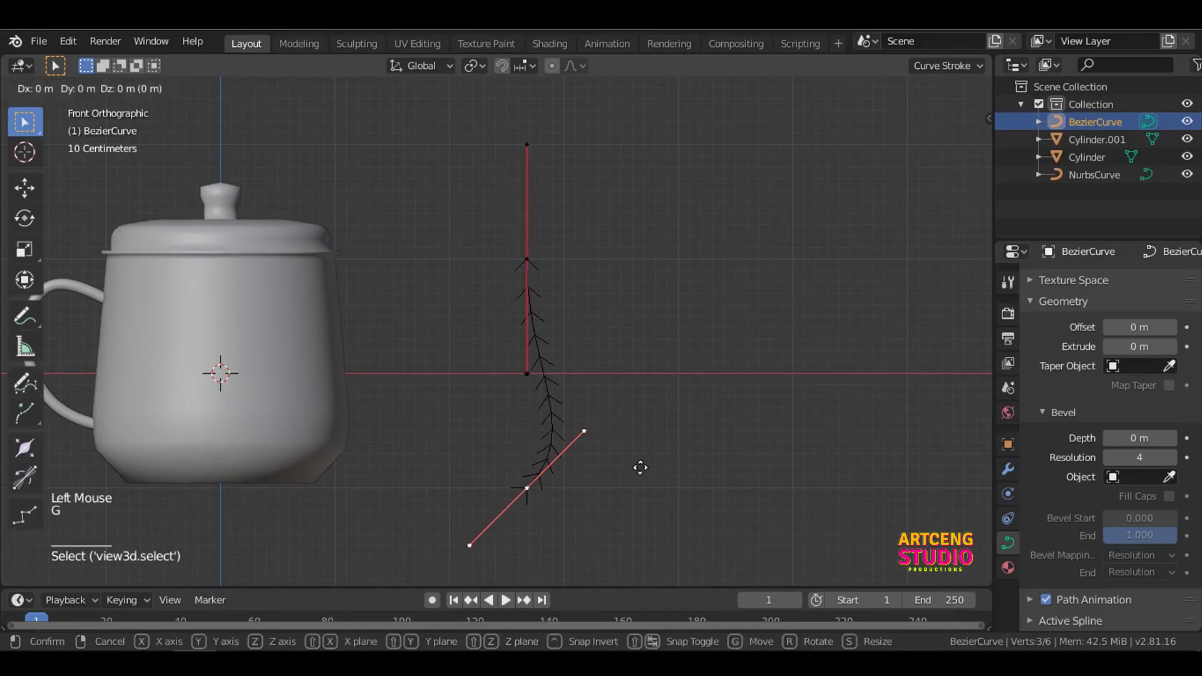
left_click(627, 392)
key("r")
left_click(633, 463)
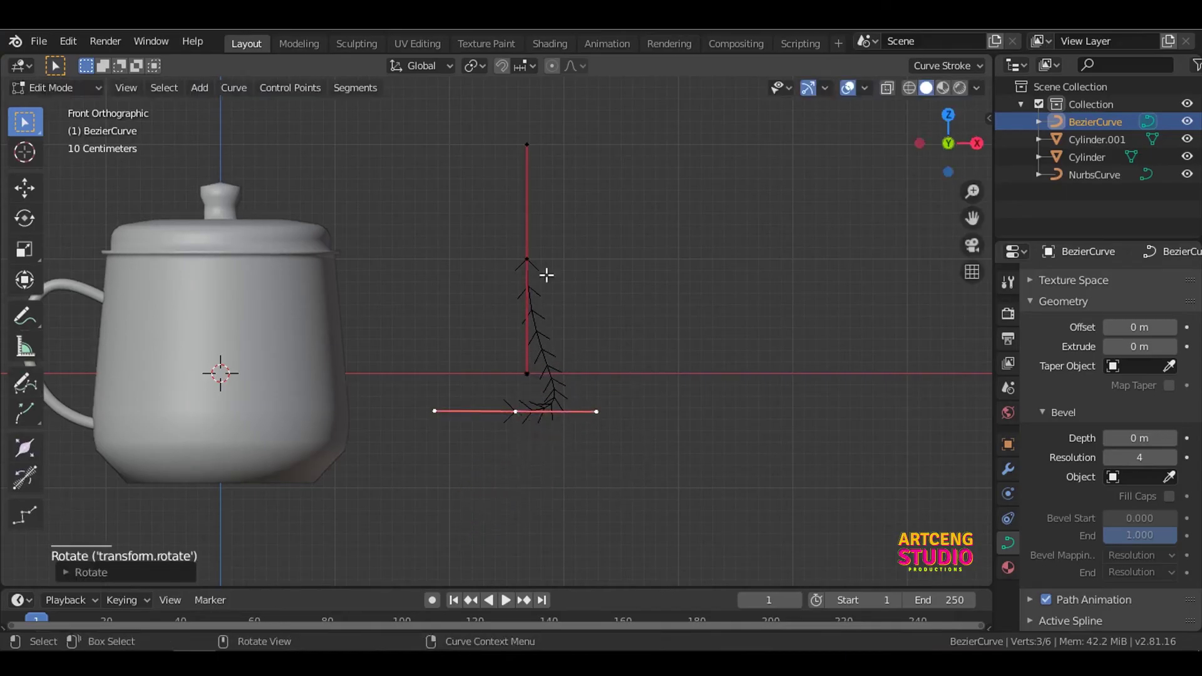
- Move the Bezier curve's upper end point outward and rotate its handles to a slight upward slope away from the pot
left_click(528, 259)
key("g")
left_click(697, 252)
key("r")
left_click(556, 303)
key("g")
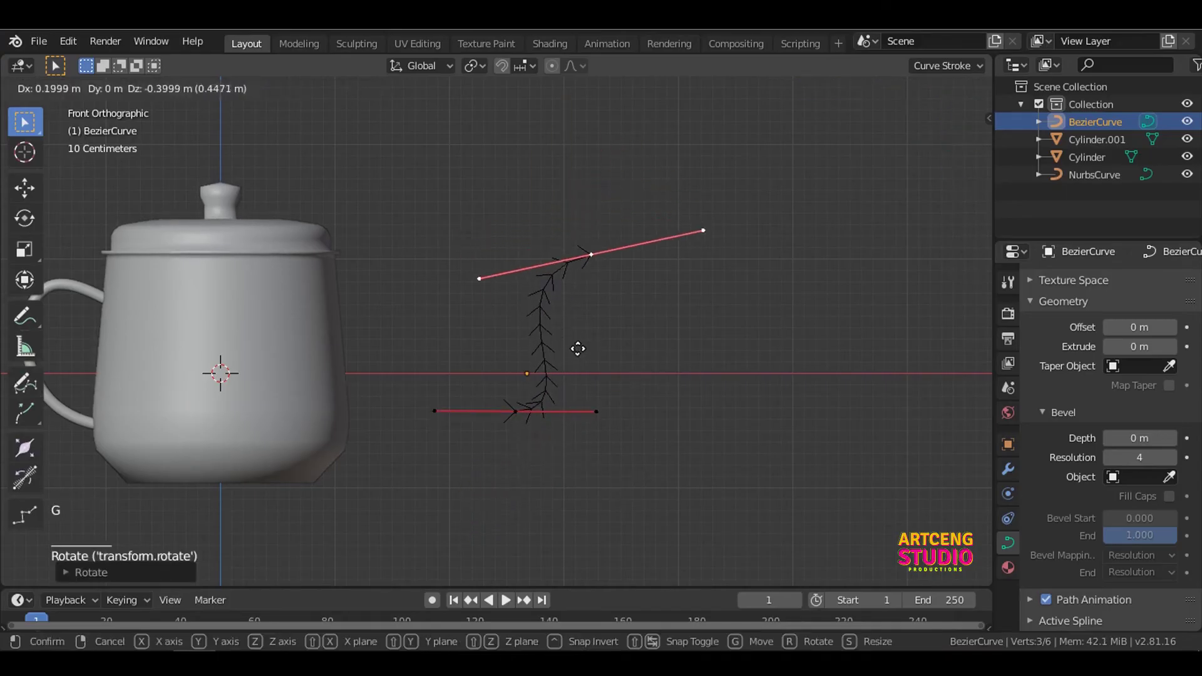
left_click(576, 350)
- Subdivide the Bezier curve, move the new middle point about 0.1 m along X and 0.13 m down, and return to Object Mode
key("a")
right_click(570, 345)
left_click(557, 183)
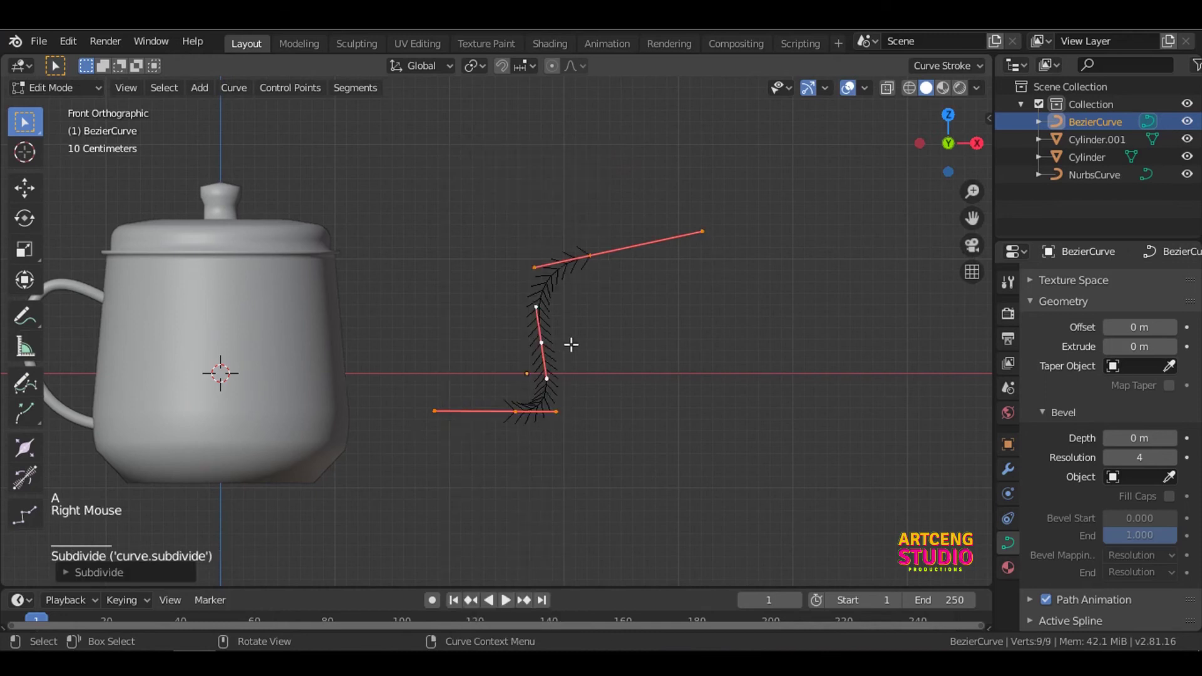
left_click(542, 342)
key("g")
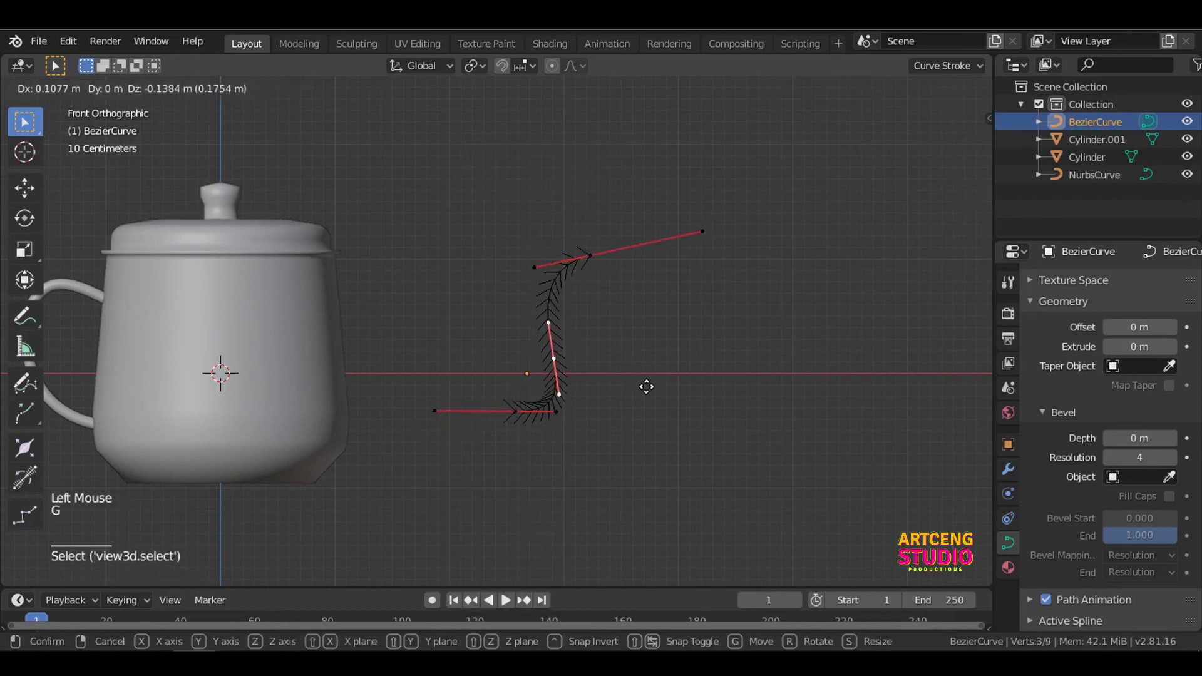
left_click(645, 386)
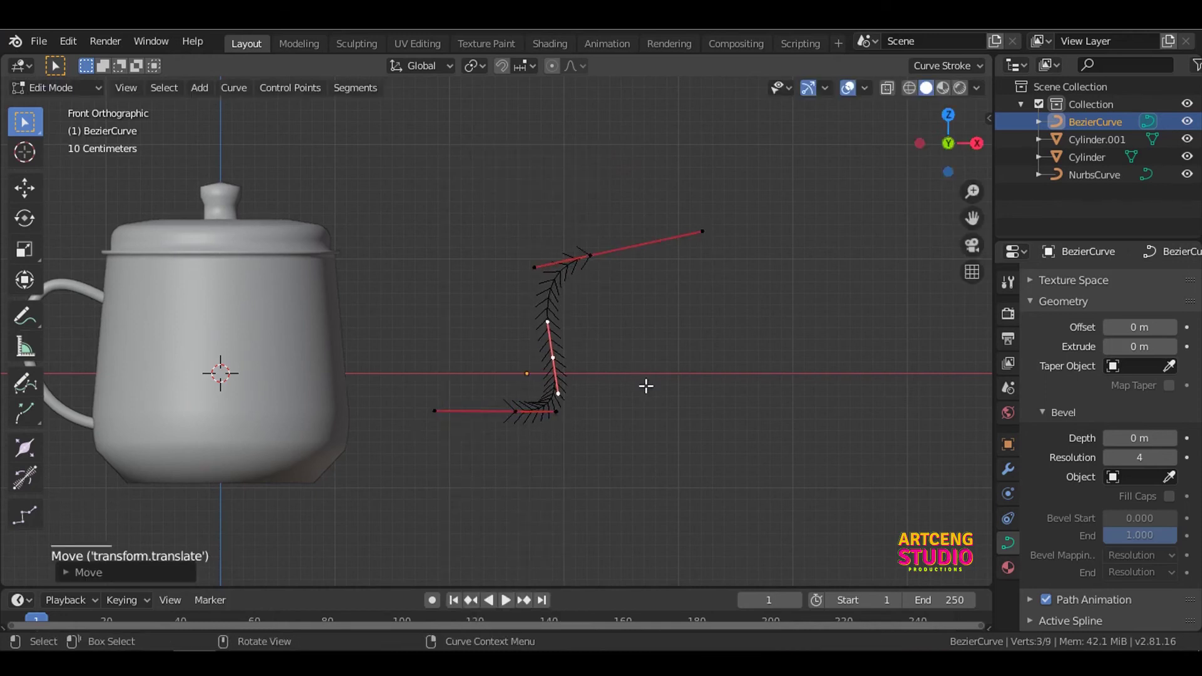
key("Tab")
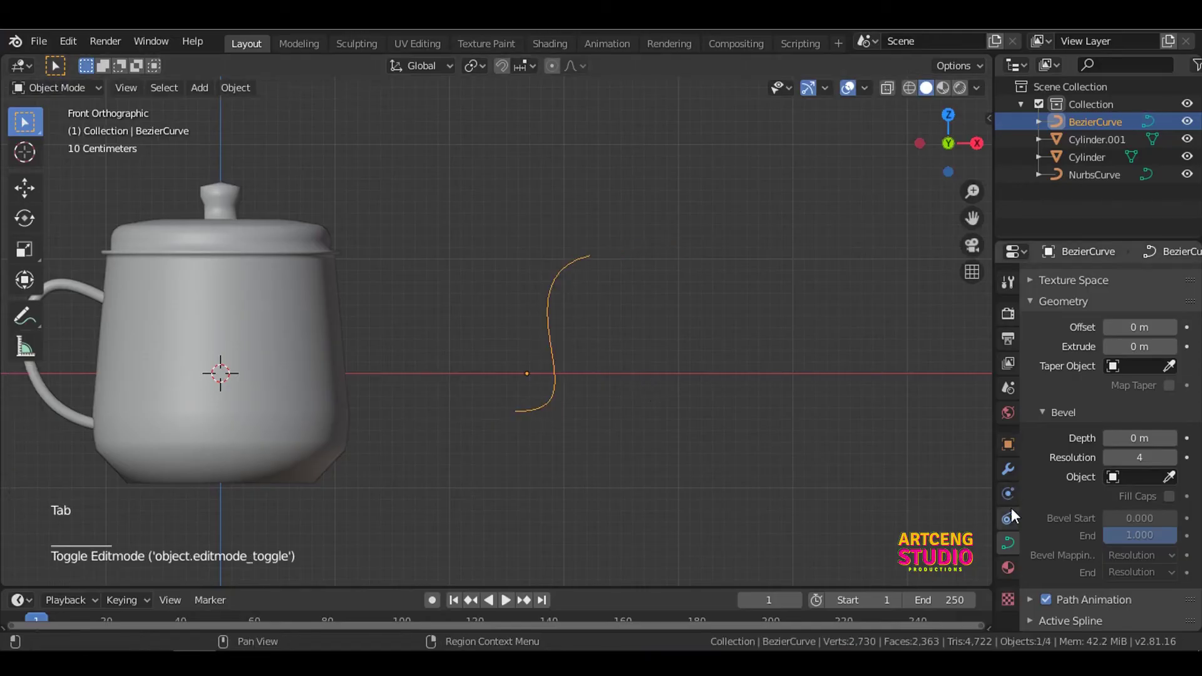
- Set the spout curve's bevel depth to 0.12 m, and use the Radius tool to narrow its tip and widen its base
mouse_move(1139, 439)
left_mouse_down()
mouse_move(1176, 438)
mouse_move(1158, 438)
left_mouse_up()
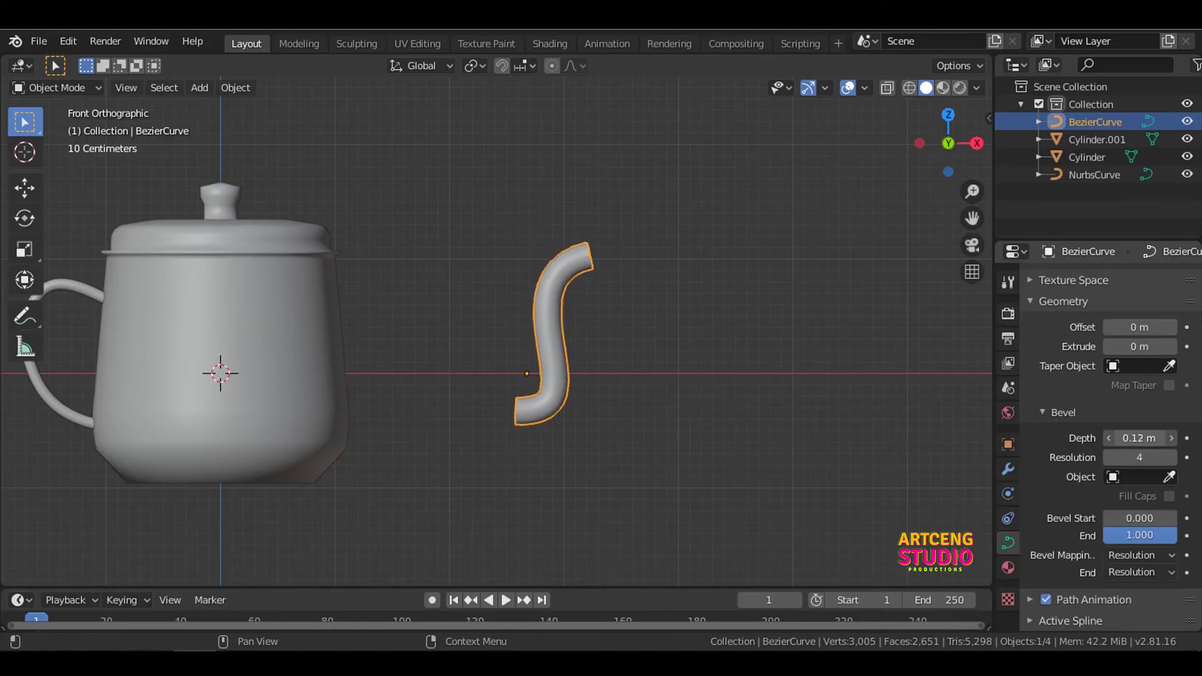
key("Tab")
left_click(590, 257)
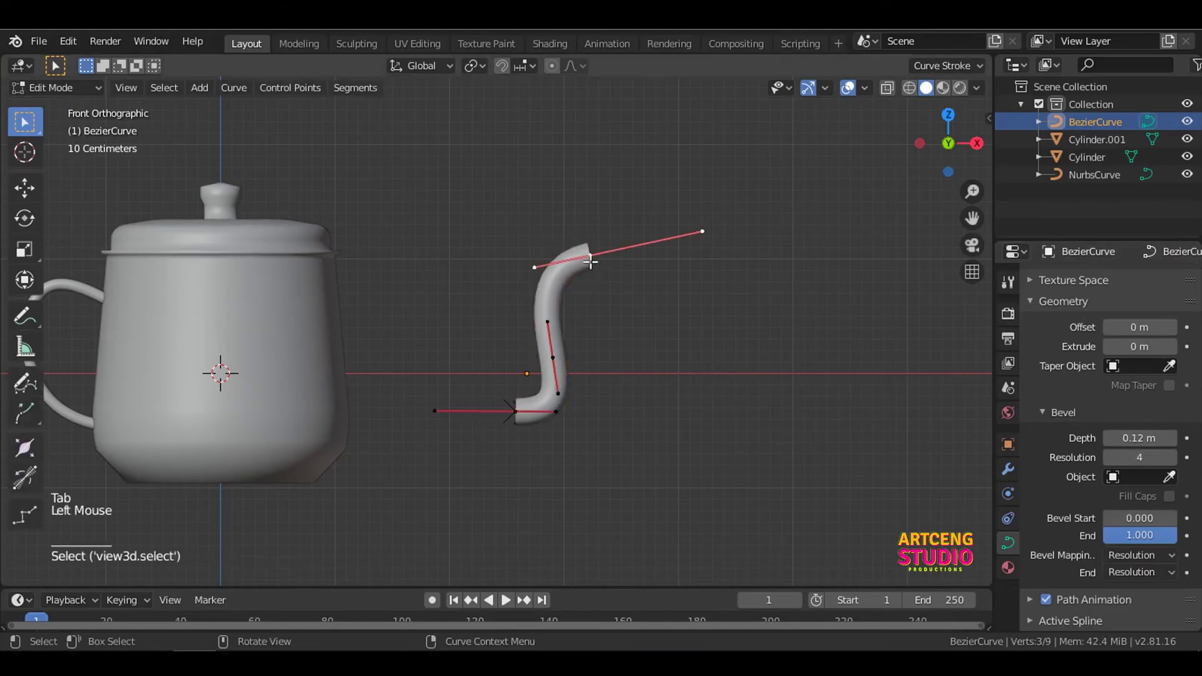
left_click(24, 448)
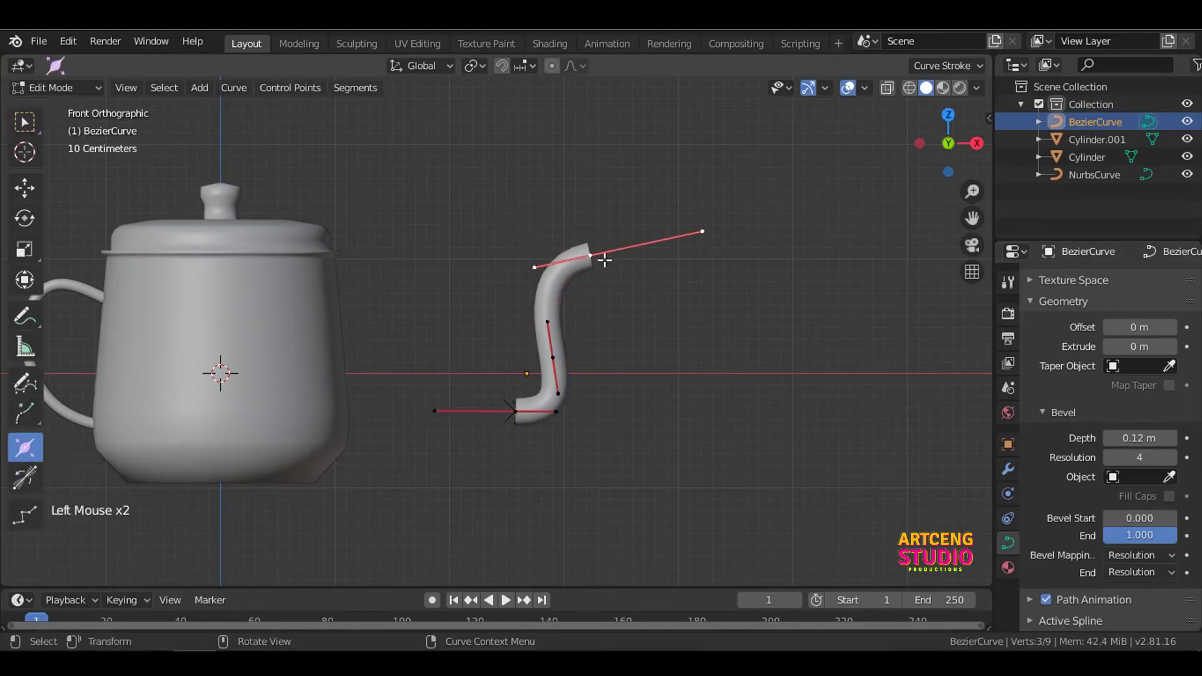
left_click_drag(591, 256, 628, 270)
left_click(520, 407)
left_click_drag(522, 411, 547, 444)
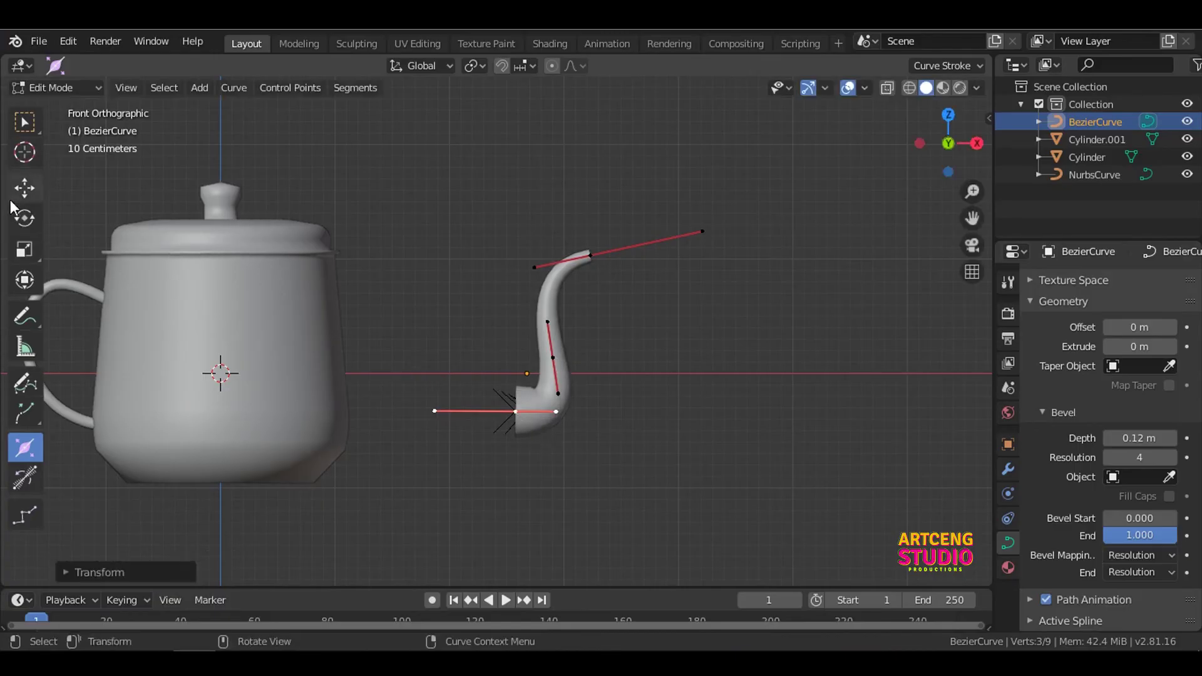
- Move the spout curve's middle control point up about 0.12 m and return to Object Mode
left_click(25, 188)
left_click(553, 358)
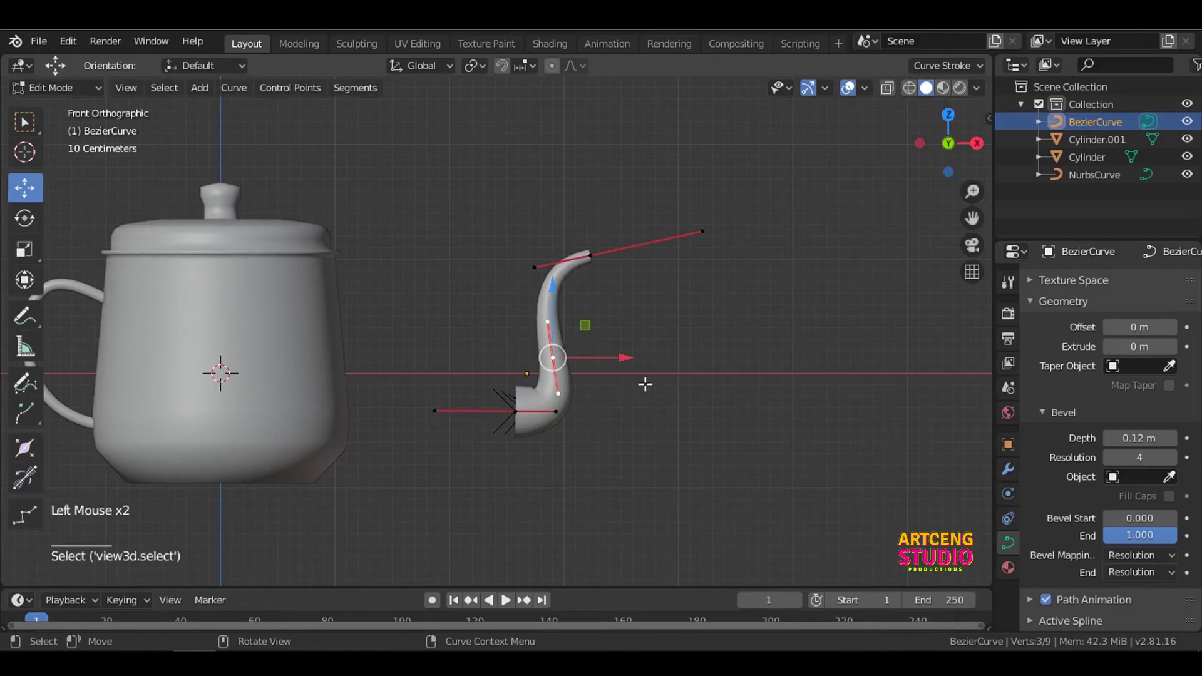
key("g")
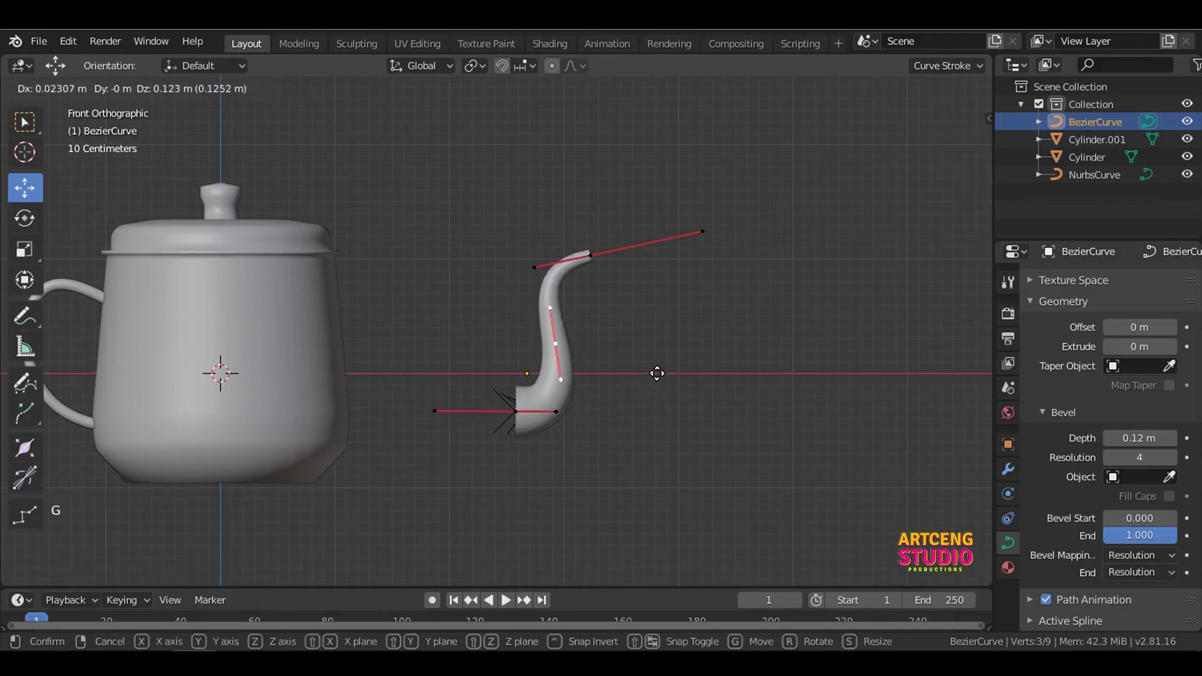
left_click(657, 374)
key("Tab")
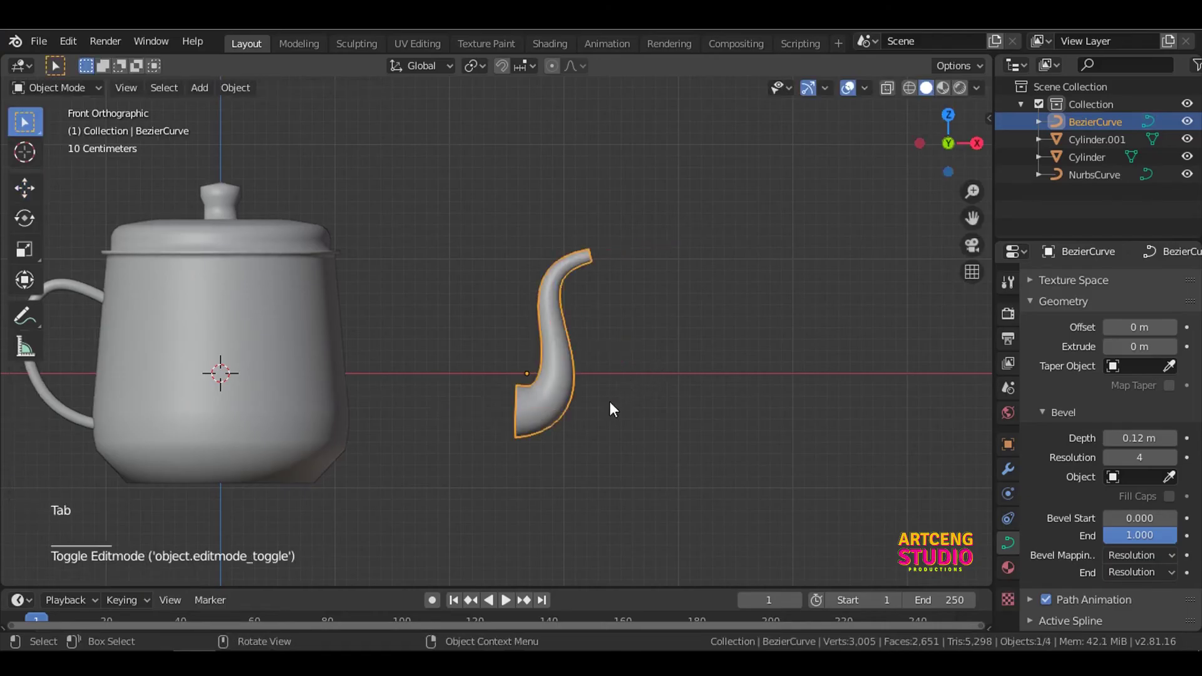
- Move the spout along X with the Move tool until its wide base meets the pot's side, and deselect it
left_click(25, 188)
left_click_drag(603, 376, 428, 381)
scroll(485, 350, "down", 3)
middle_click_drag(486, 350, 537, 431, "shift")
scroll(537, 373, "up", 1)
scroll(536, 374, "up", 1)
left_click(593, 440)
- Enable Auto Smooth in the lid's normals settings and deselect everything
left_click(534, 257)
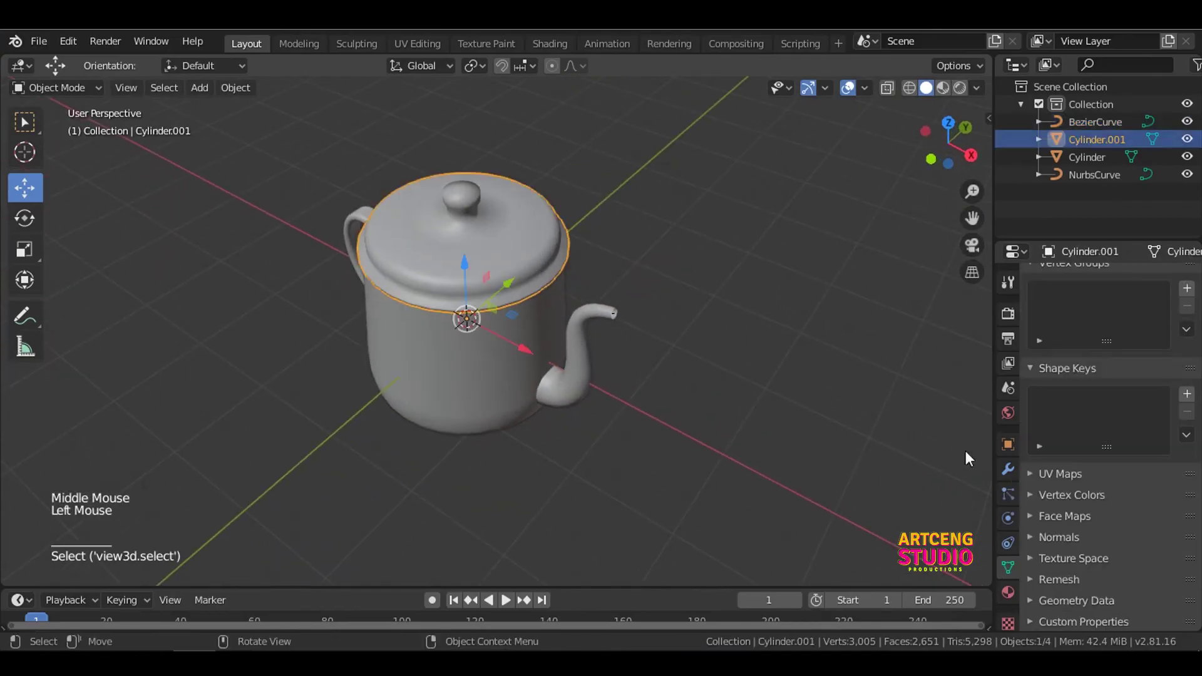
left_click(1037, 537)
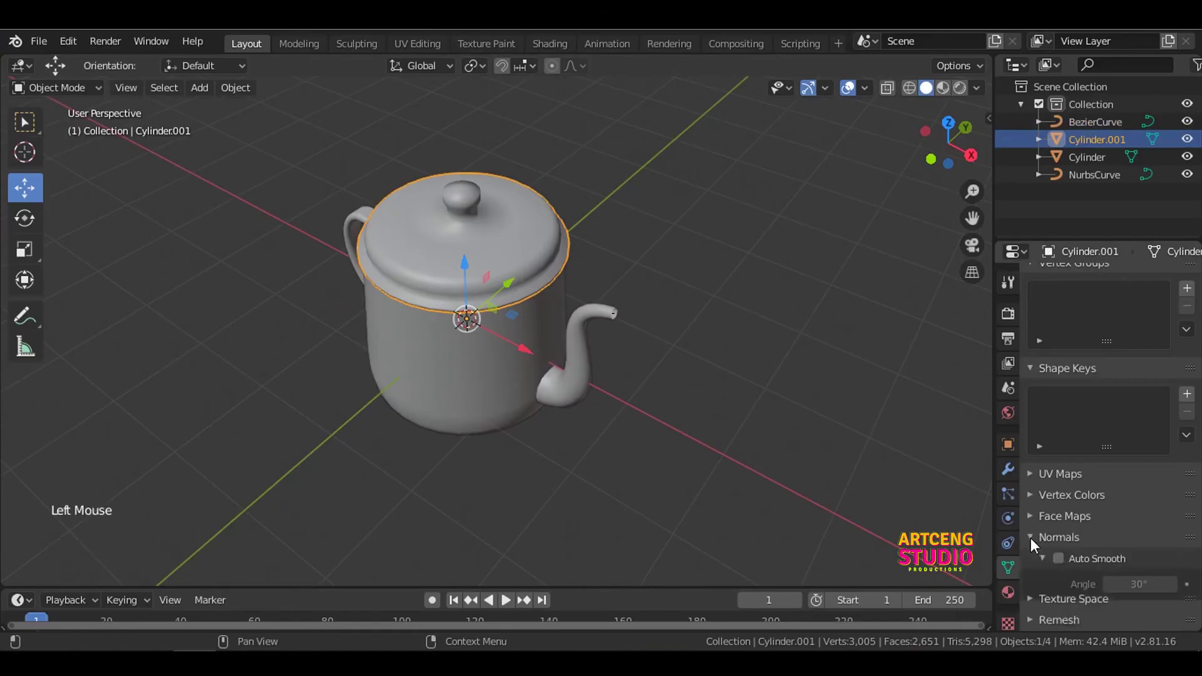
left_click(1058, 558)
left_click(480, 407)
middle_click_drag(480, 407, 529, 472)
left_click(615, 479)
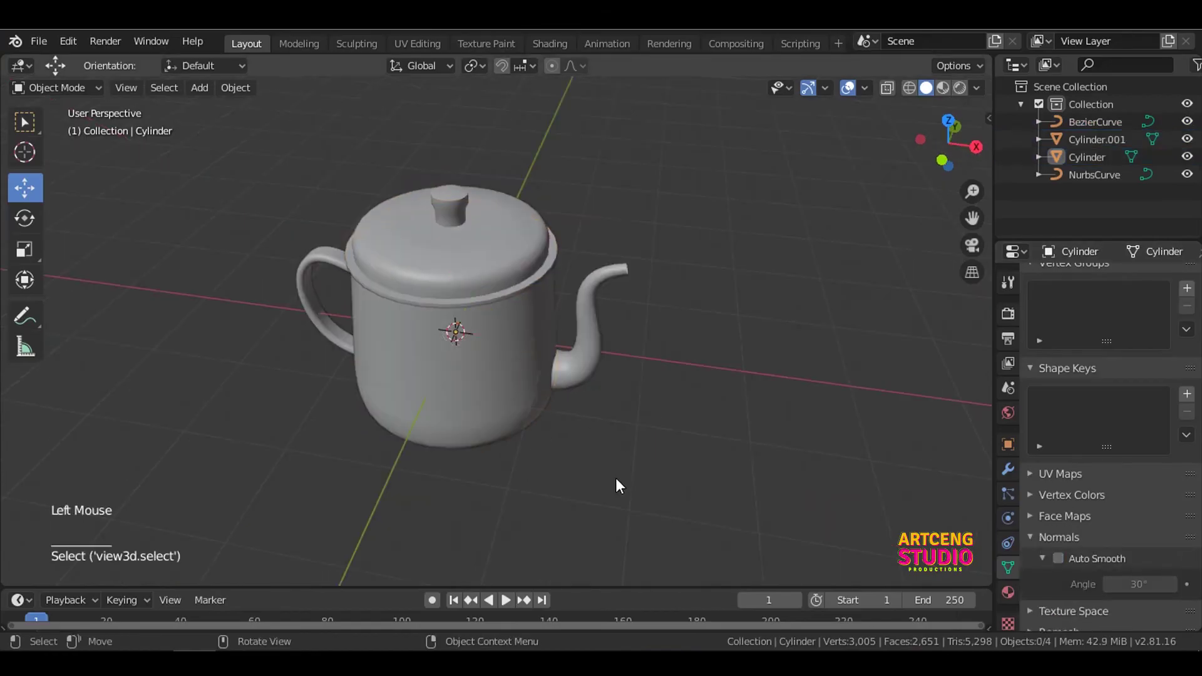
- Add a camera at the 3D cursor and enlarge the Outliner area in height and width
key("shift+a")
left_click(599, 551)
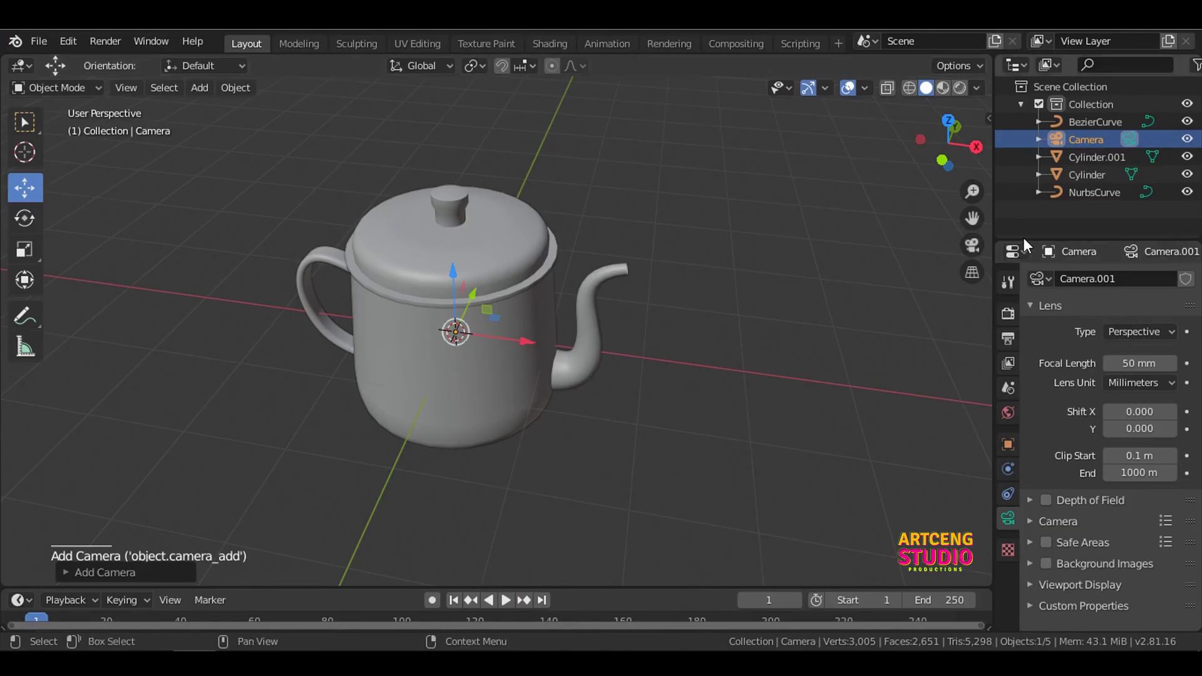
left_click_drag(1022, 240, 1023, 393)
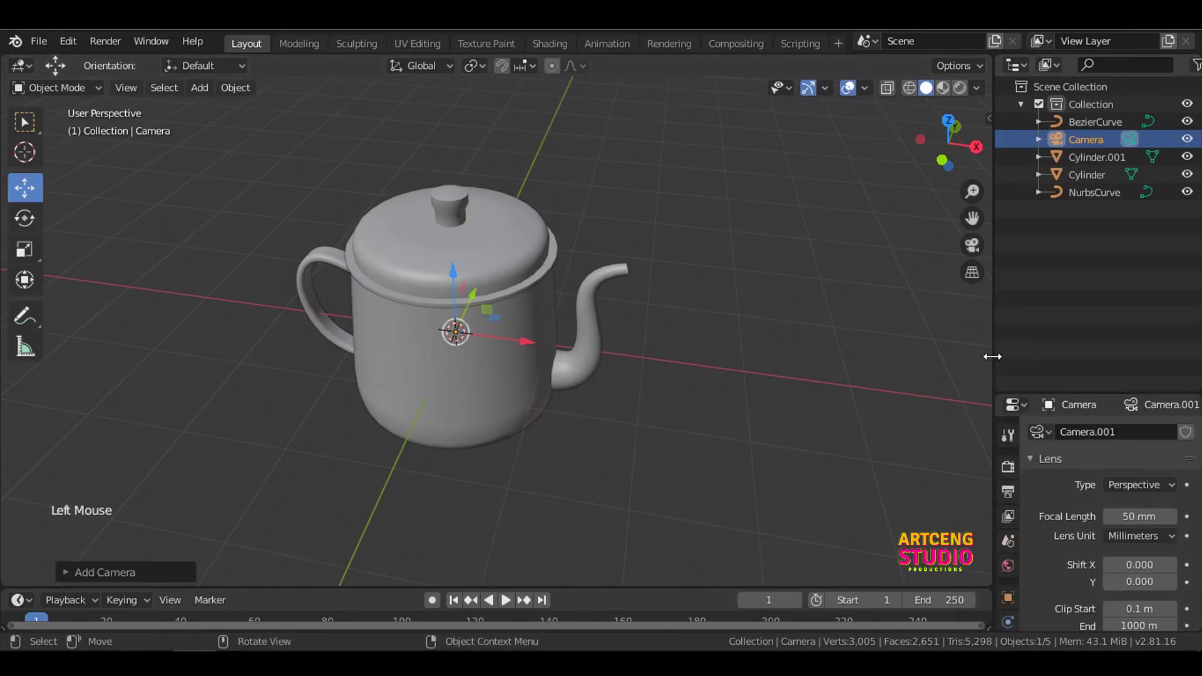
left_click_drag(992, 353, 901, 356)
- Change the Outliner area into a 3D Viewport and set it to look through the camera
left_click(919, 66)
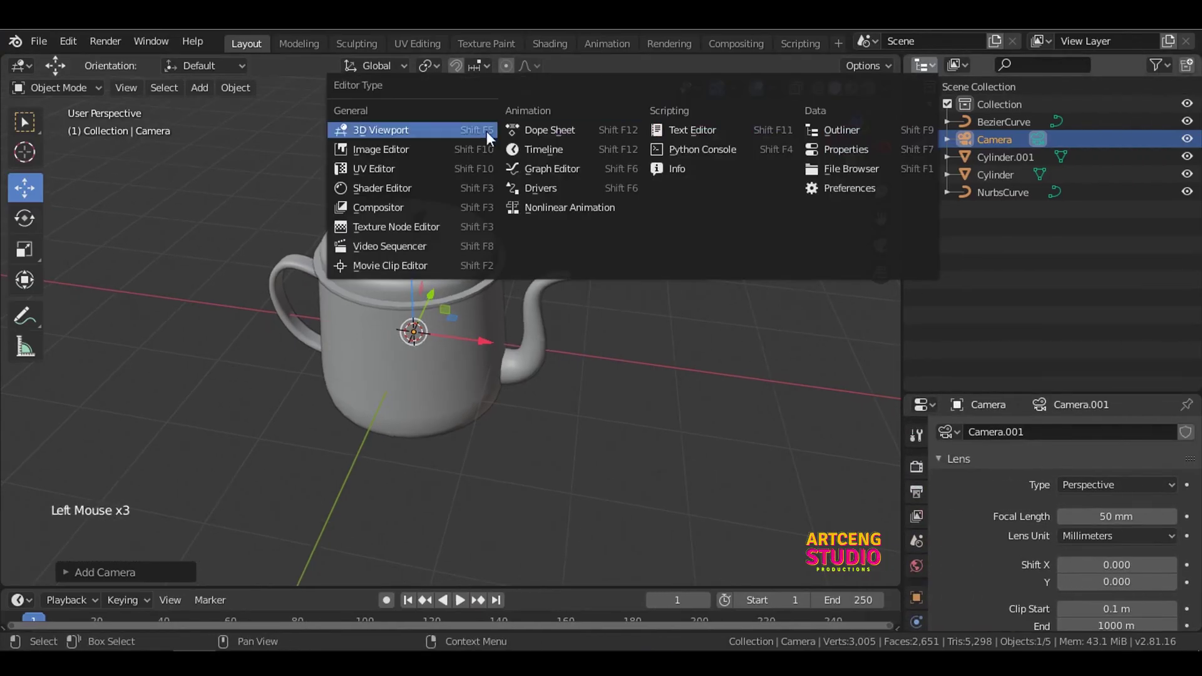
left_click(454, 131)
key("grave")
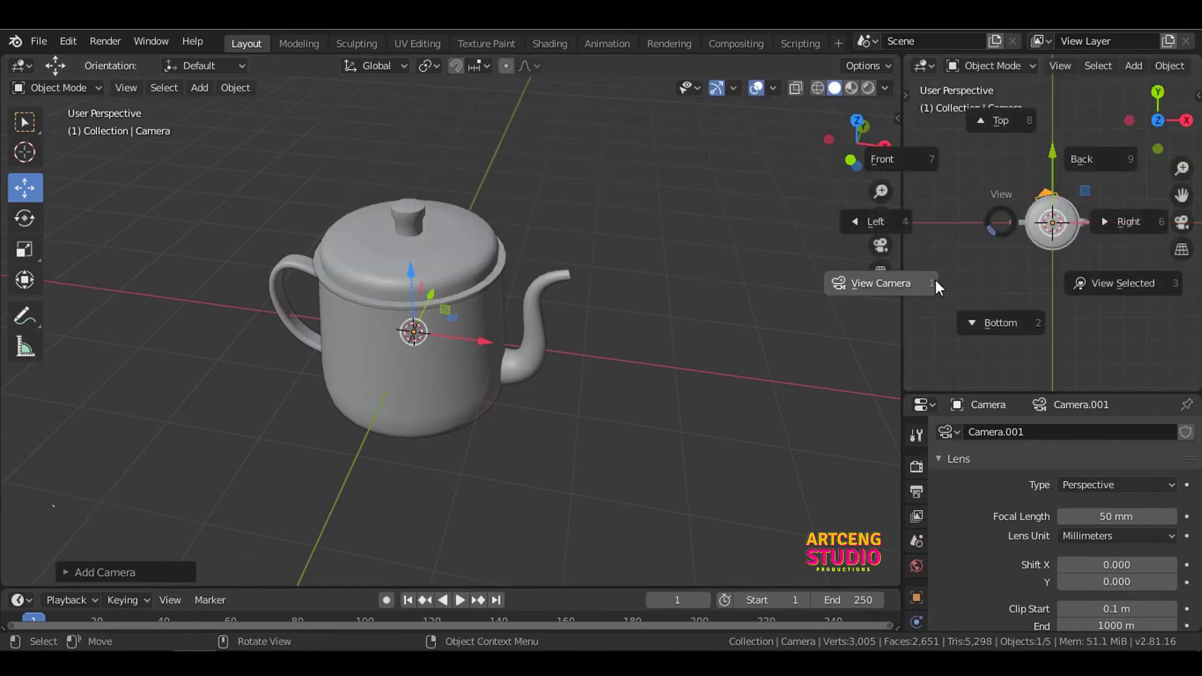
left_click(935, 280)
key("grave")
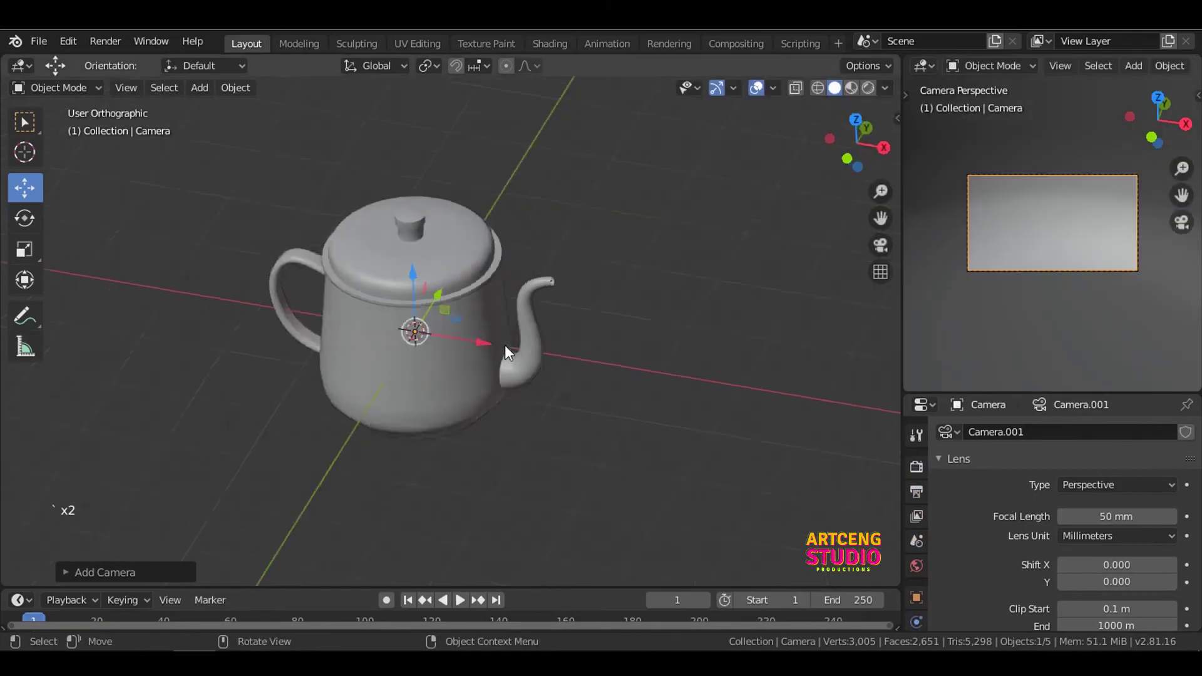
- Clear the camera's rotation, then move it in front of and above the teapot and rotate it to look down at it
key("alt+r")
left_click_drag(532, 343, 407, 343)
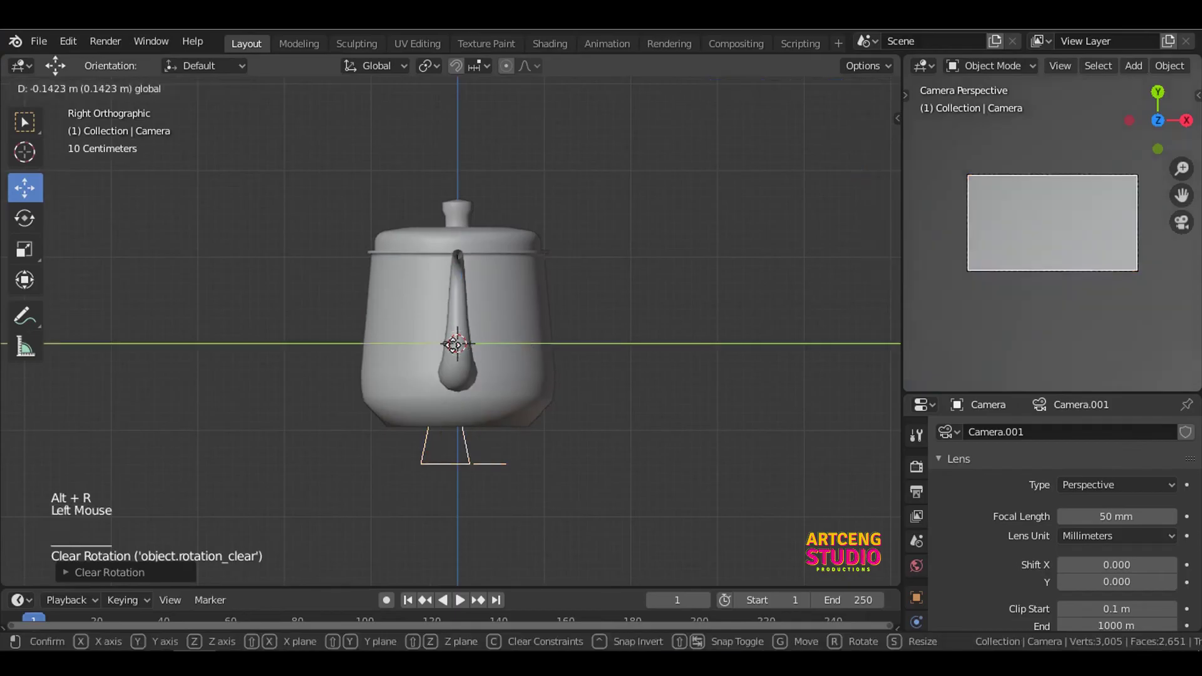
scroll(534, 378, "down", 7)
key("g")
key("r")
left_click(569, 322)
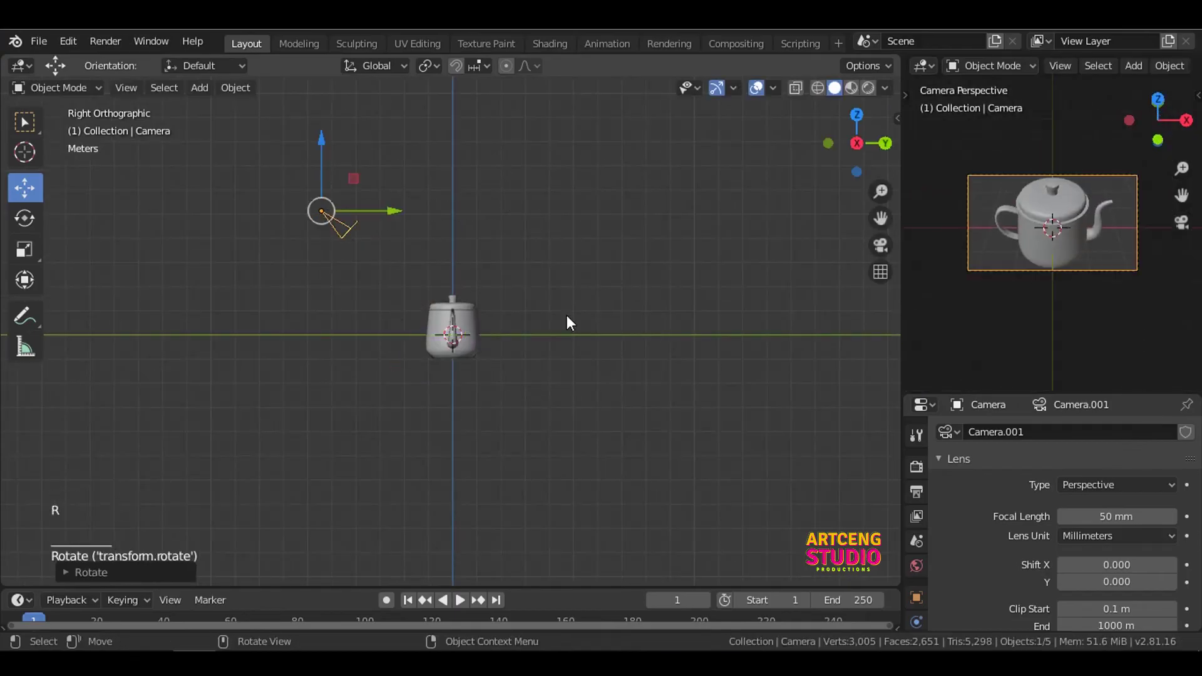
- Set the output resolution to 720 px in X and 720 px in Y
left_click(916, 492)
double_click(1102, 453)
type("720")
key("Return")
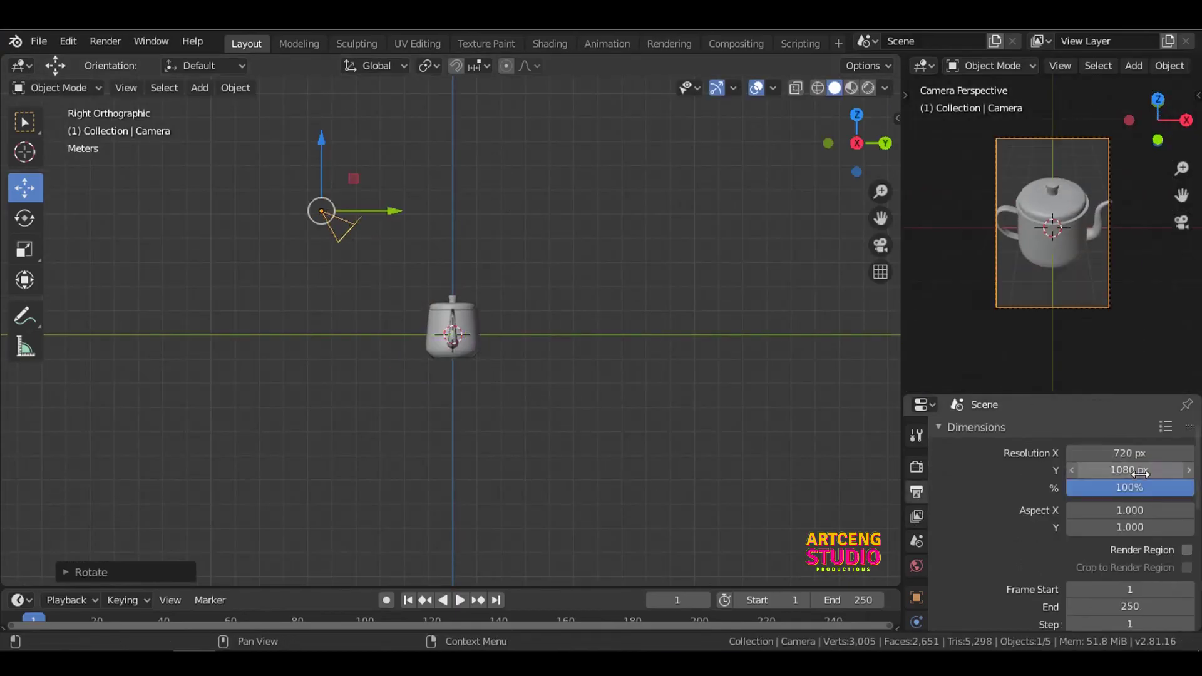
left_click(1103, 469)
type("720")
key("Return")
- Move the camera closer to the teapot and adjust its tilt and height so the pot fills the square frame
key("g")
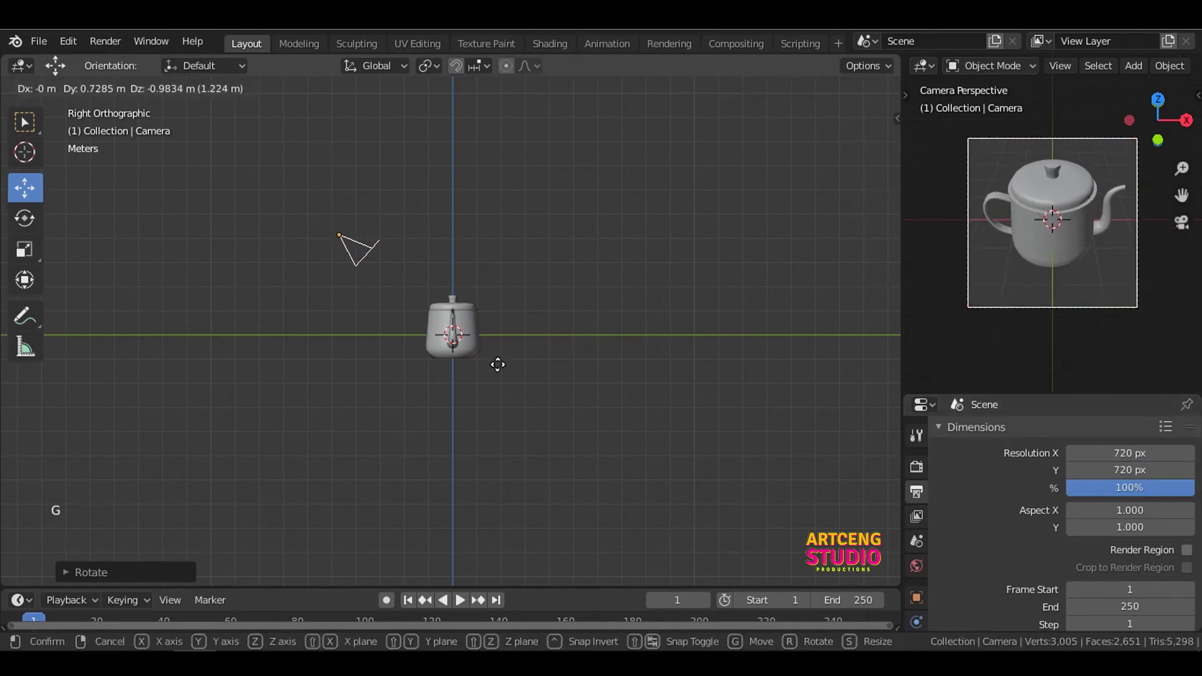
left_click(501, 366)
key("r")
left_click(588, 390)
left_click_drag(348, 183, 348, 191)
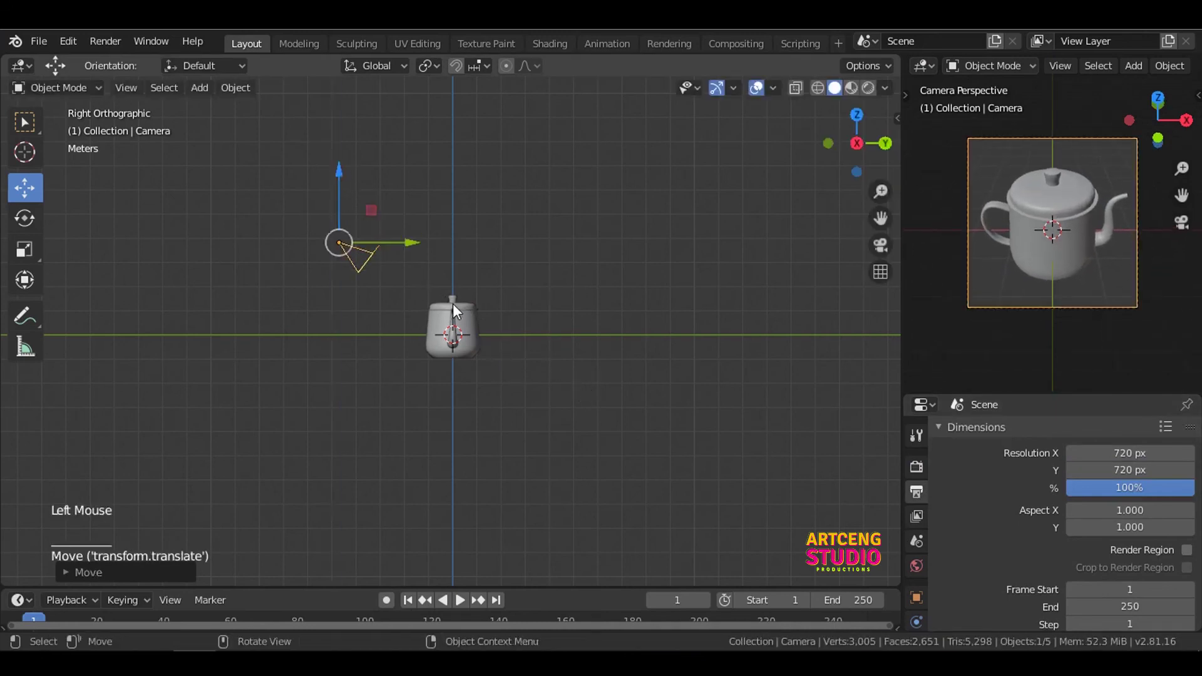
- Add an area light, raise it above the teapot and scale it up
key("shift+a")
mouse_move(394, 276)
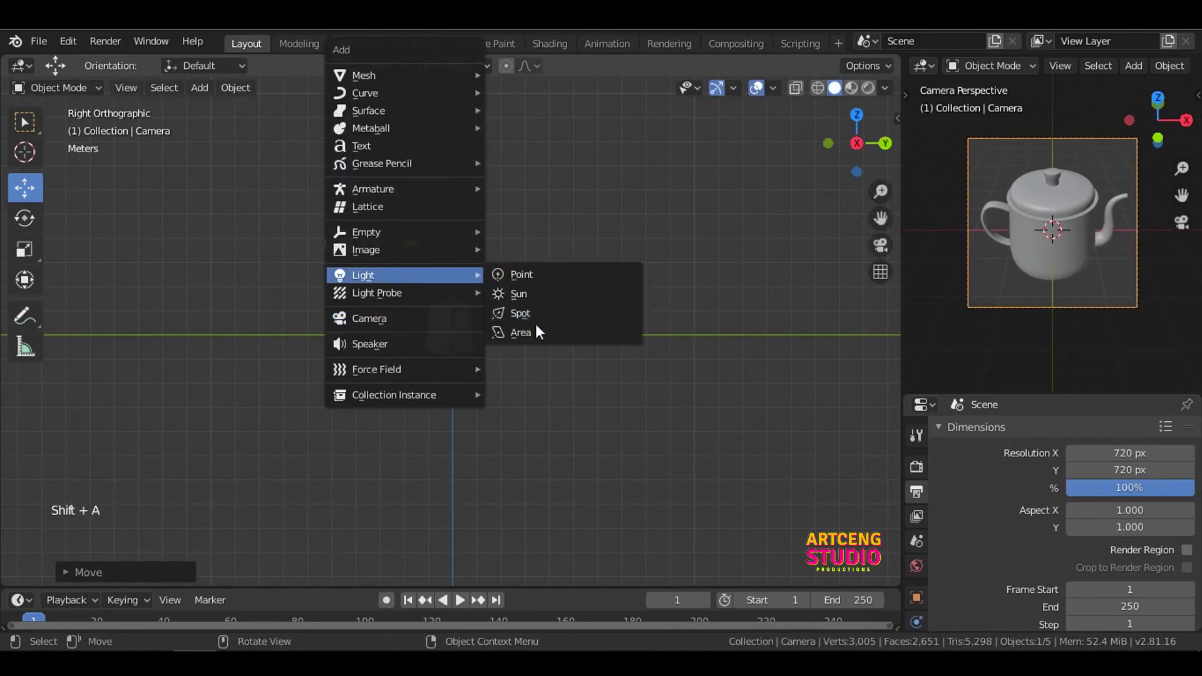
left_click(535, 332)
key("g")
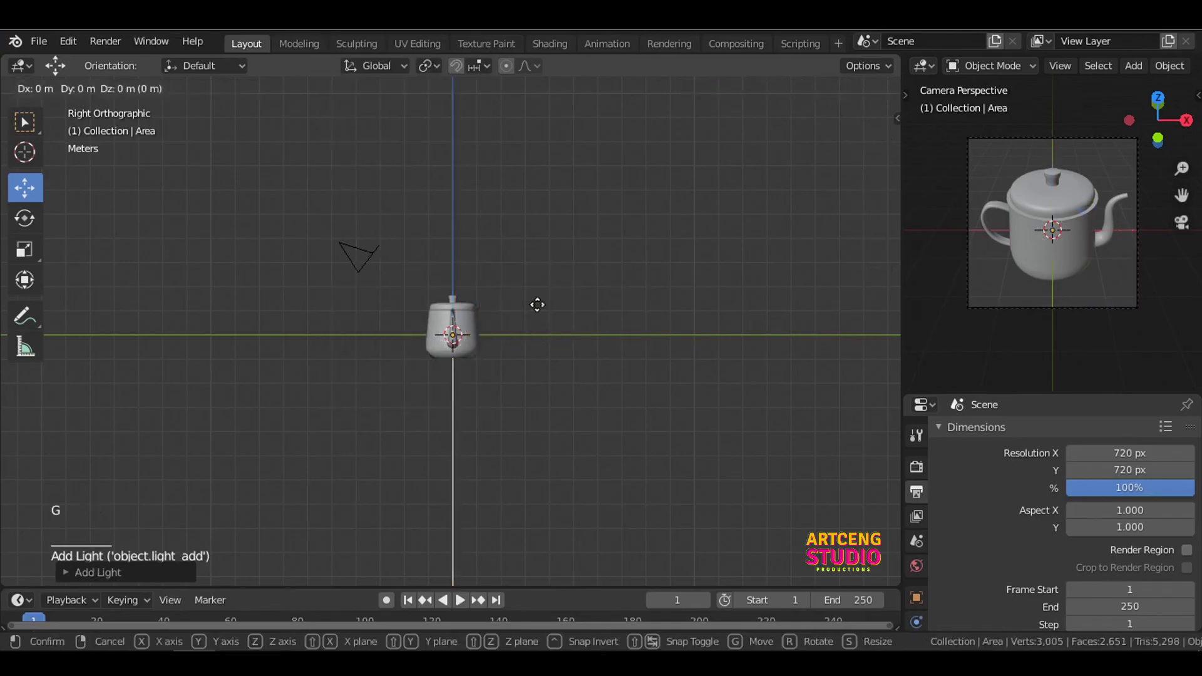
left_click(536, 223)
key("s")
left_click(550, 228)
- Set the area light's power to 800 W
scroll(916, 582, "down", 5)
left_click(916, 580)
double_click(1117, 547)
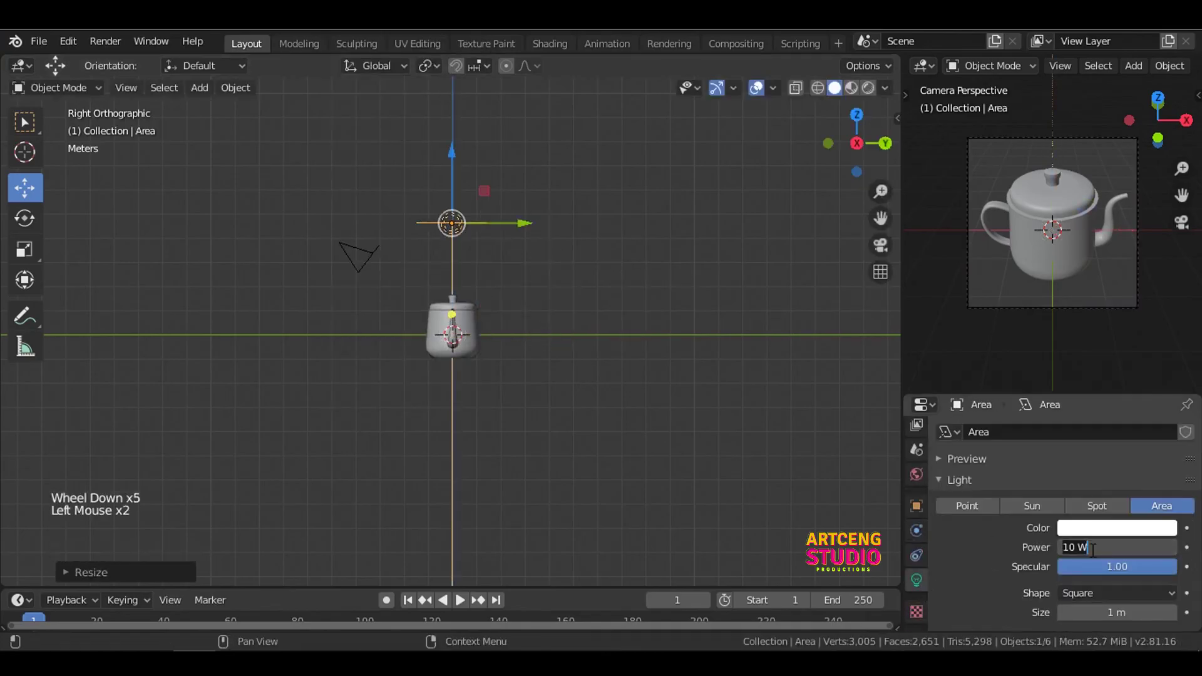
type("800")
key("Return")
- Move the area light in front of the teapot behind the camera and tilt it toward the pot in side view
key("g")
left_click(453, 286)
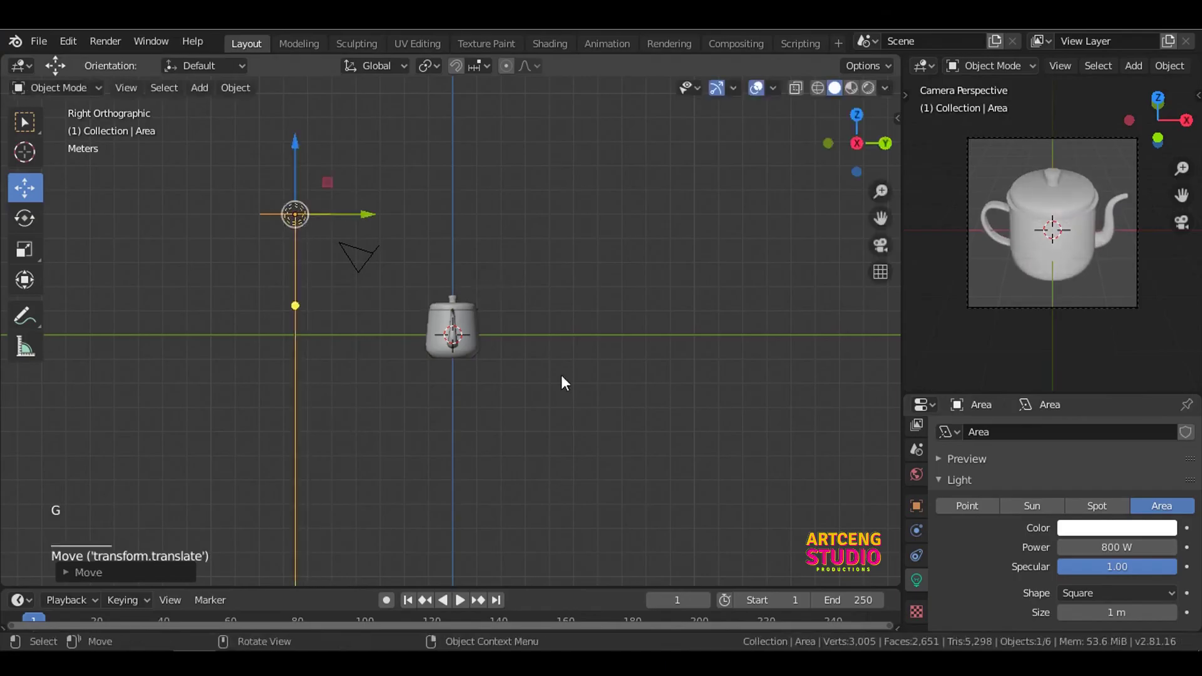
key("r")
left_click(536, 267)
- In top view, move the area light to the spout side and rotate it to aim at the teapot
key("KP_7")
key("g")
left_click(633, 481)
key("r")
left_click(666, 450)
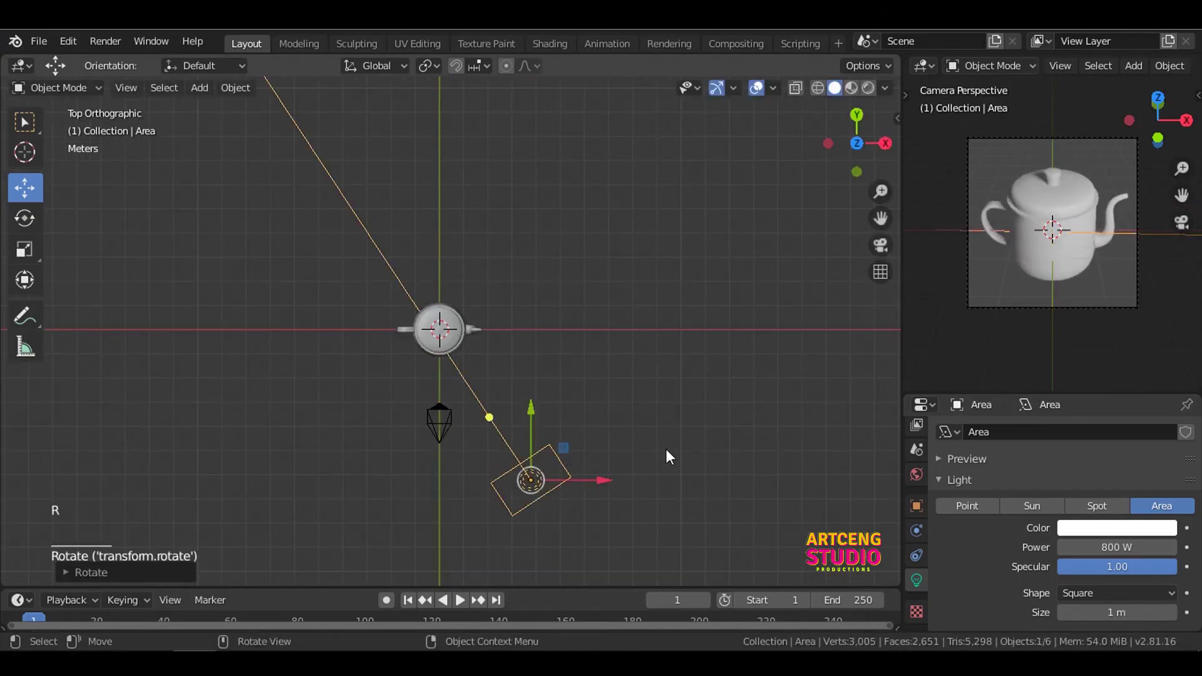
- Duplicate the area light to the front handle side, rotate it toward the teapot and set its power to 400 W
key("shift+d")
left_click(443, 451)
key("r")
left_click(563, 375)
double_click(1120, 547)
type("400")
key("Return")
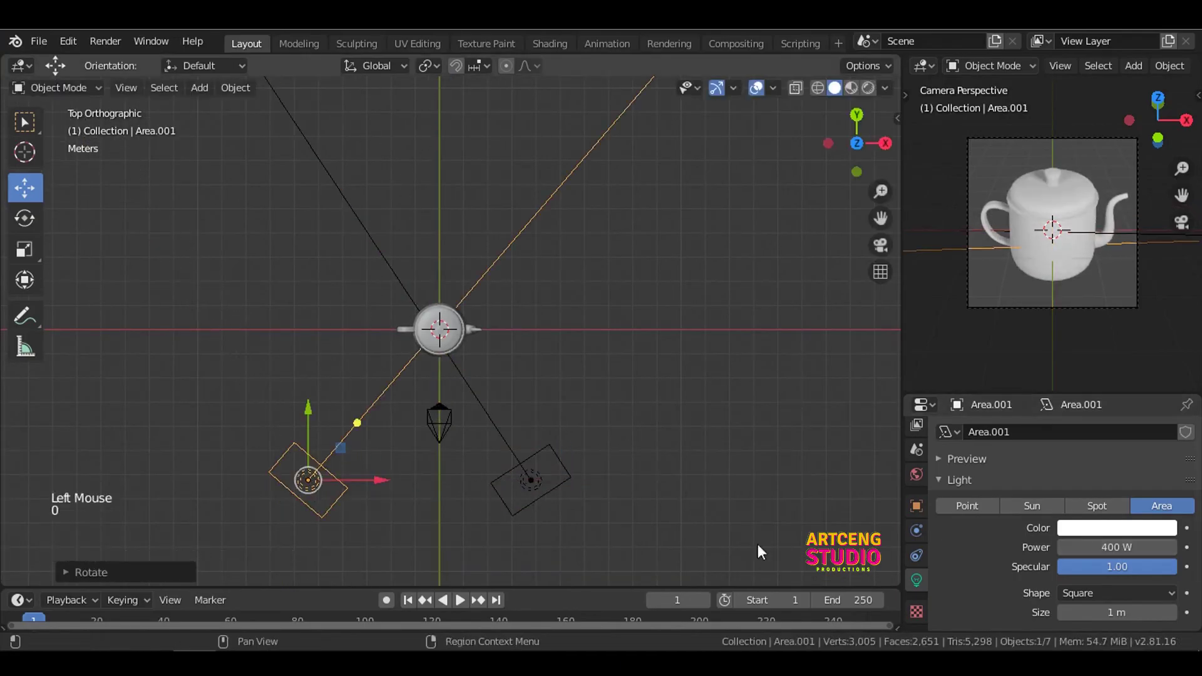
- Duplicate the 400 W light to behind the teapot on the handle side, set its power to 1000 W and aim it at the pot
key("shift+d")
left_click(438, 184)
key("r")
left_click(219, 451)
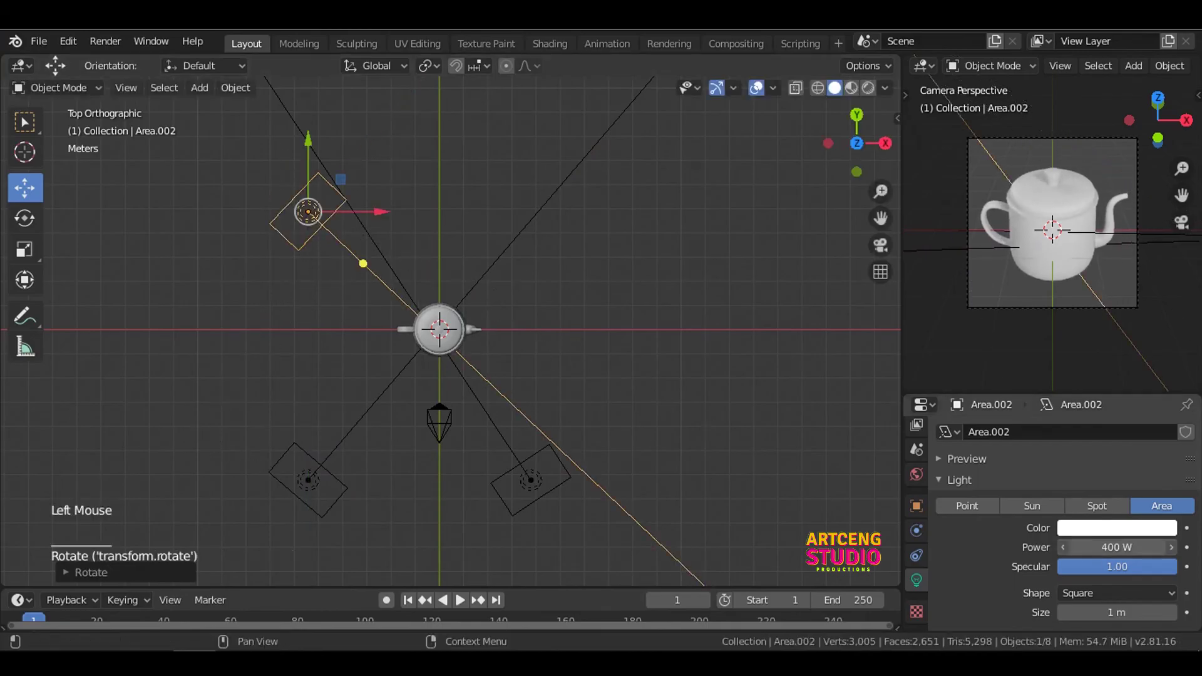
key("g")
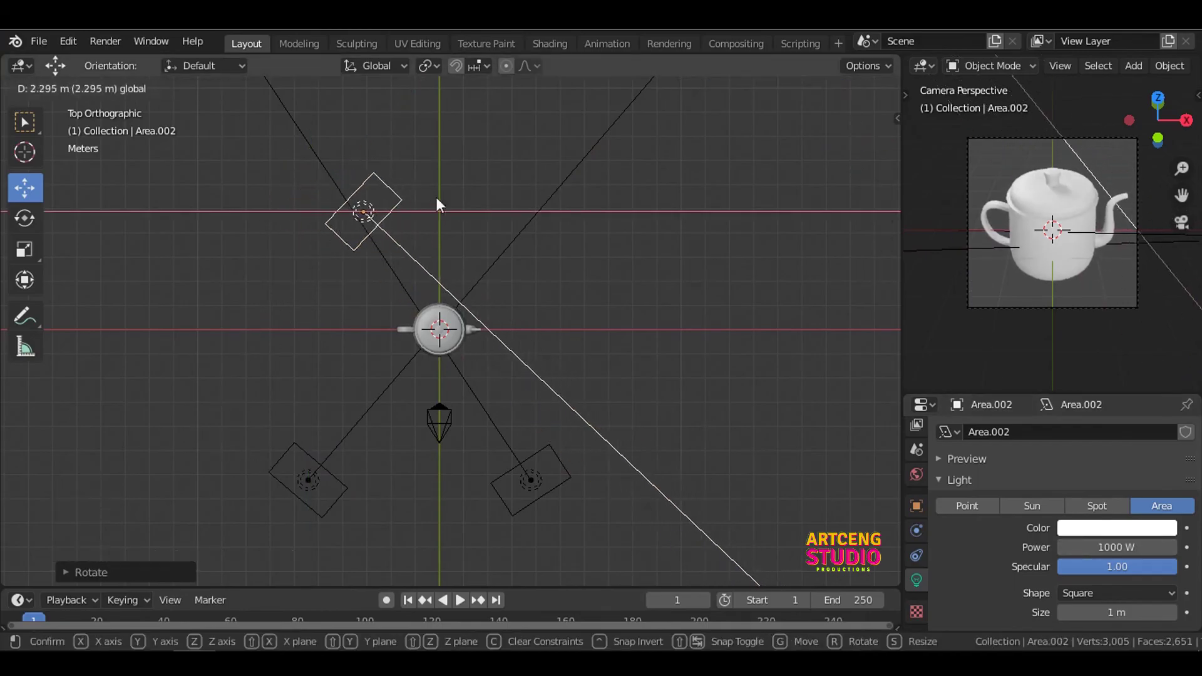
left_click(429, 167)
key("r")
left_click(610, 251)
- Lower the rear area light along Z in front view and re-aim it at the teapot in front and top views
key("KP_1")
key("g")
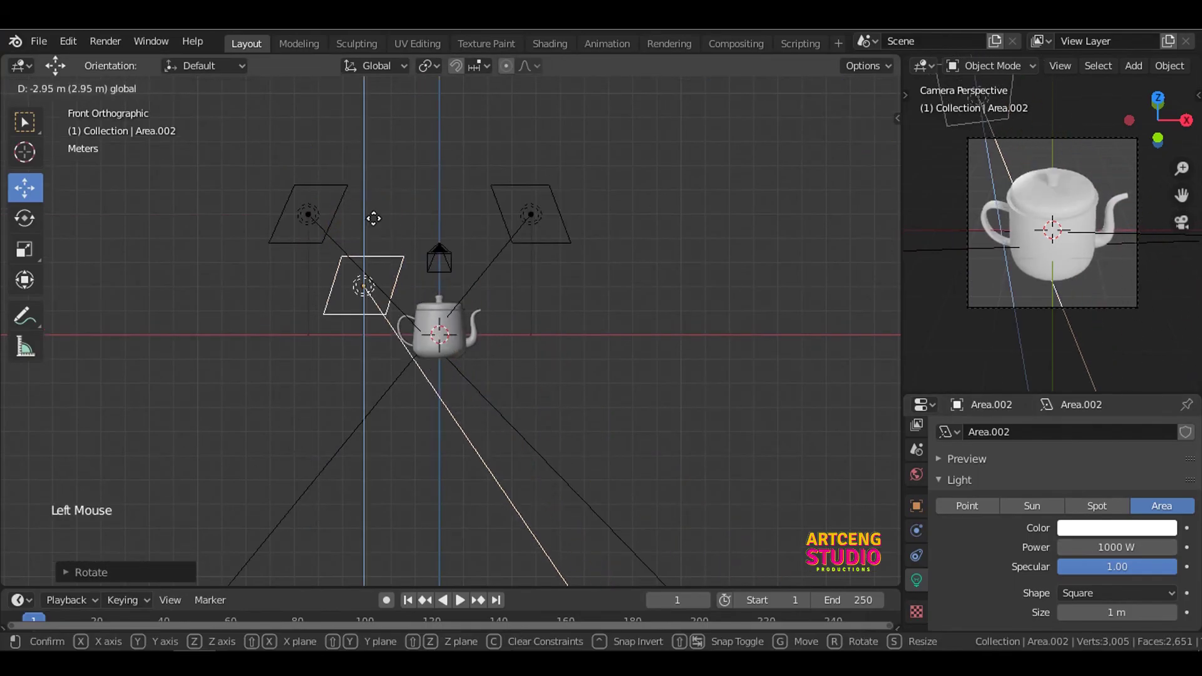
left_click(371, 215)
key("r")
left_click(578, 204)
key("KP_7")
key("r")
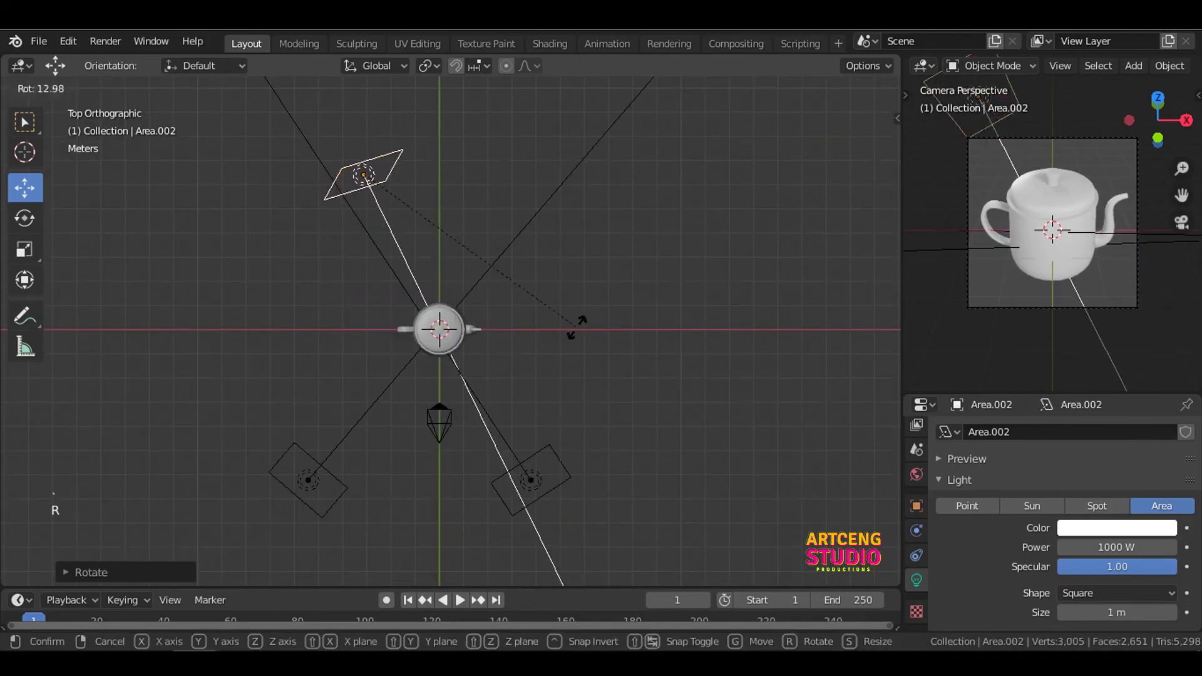
left_click(576, 328)
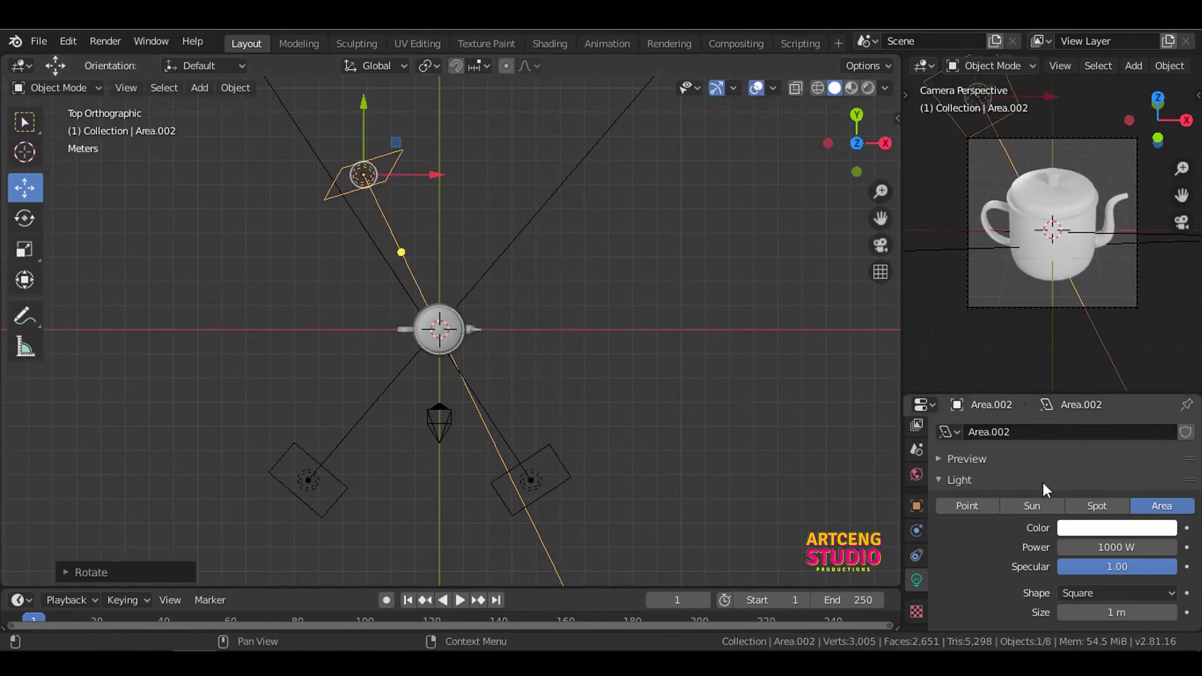
- Set the world background color to dark blue and render the image
left_click(916, 474)
left_click(1106, 547)
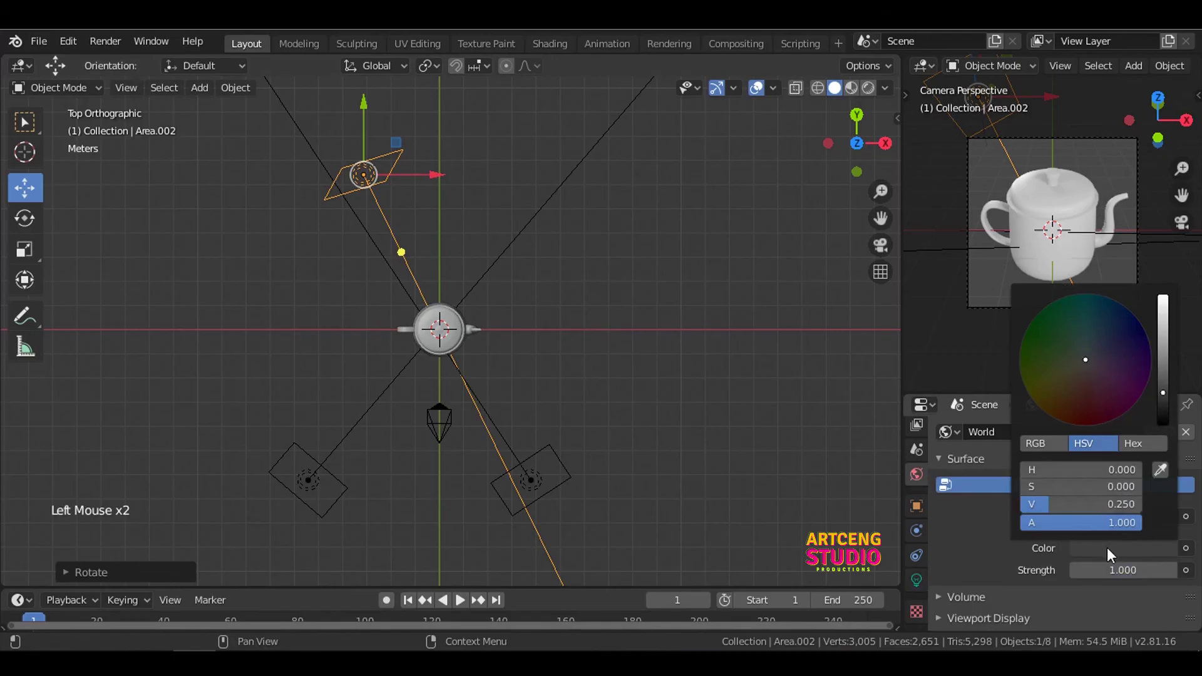
left_click(1117, 338)
left_click(115, 44)
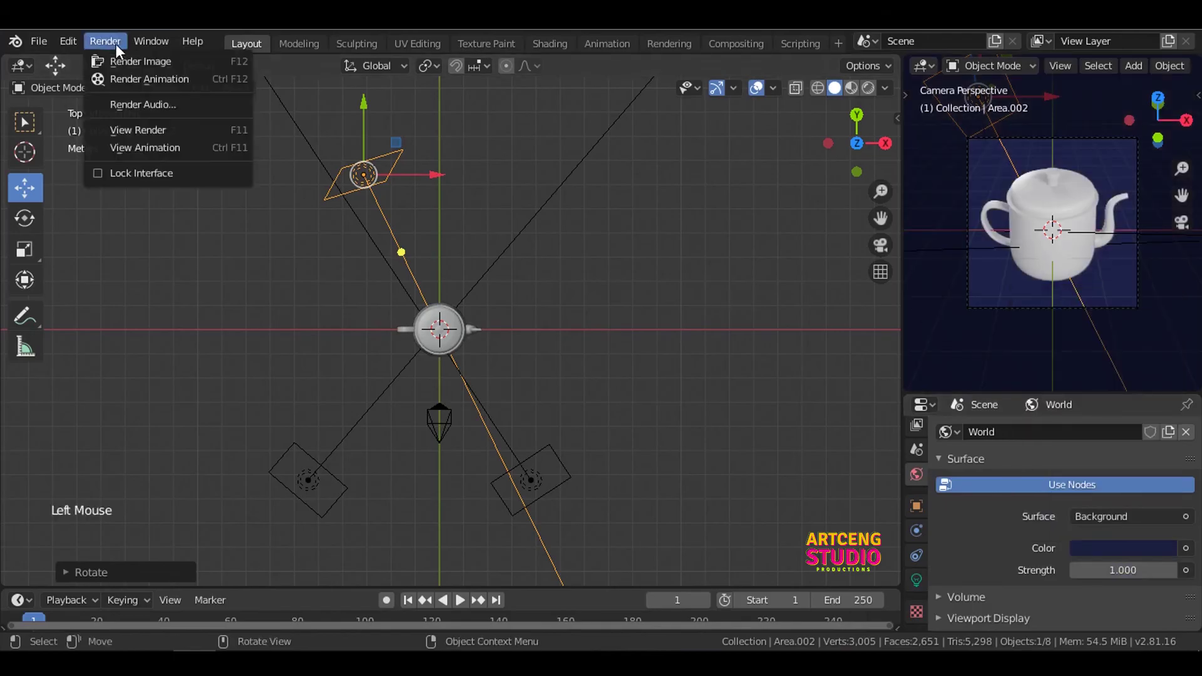
left_click(125, 63)
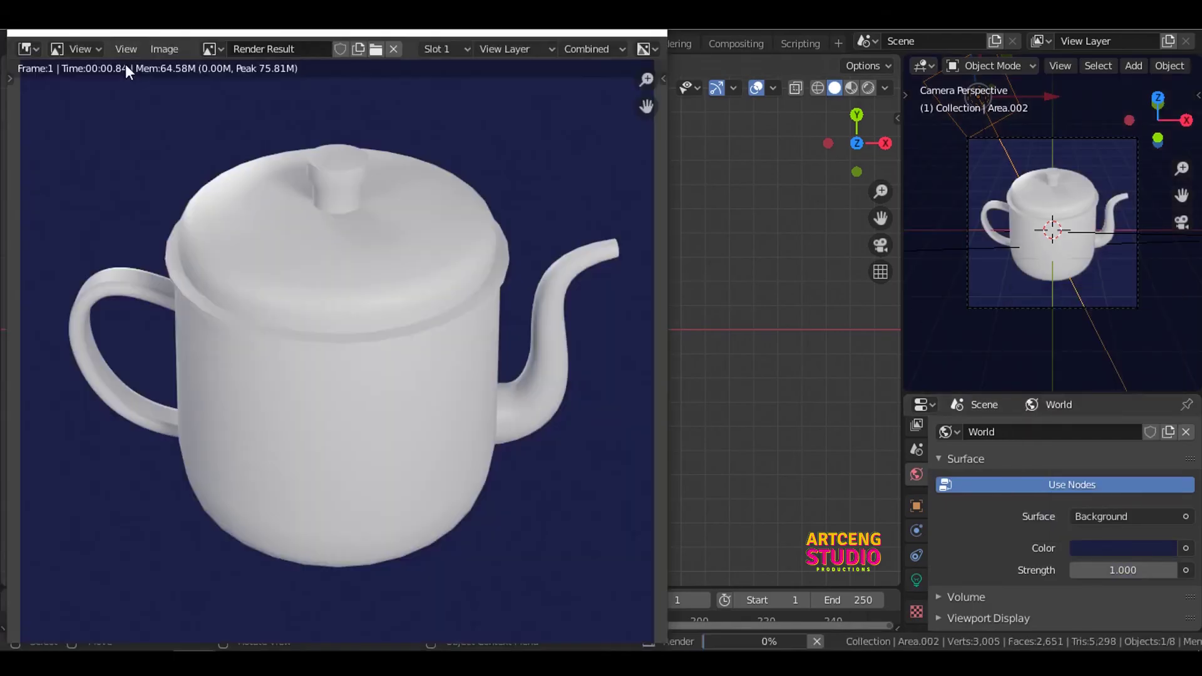